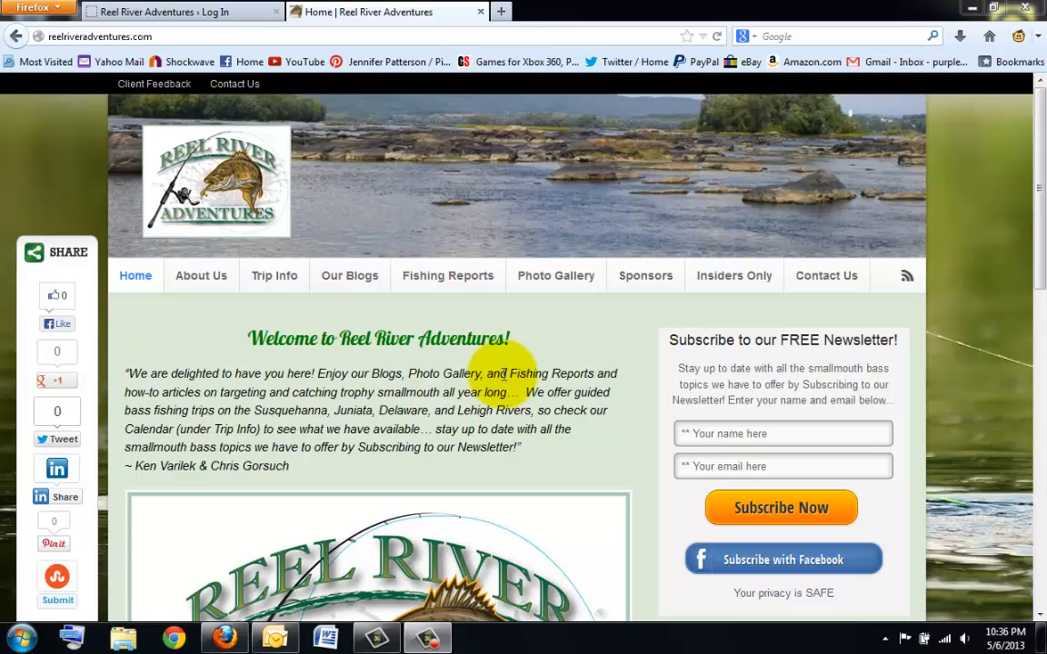
Look through the posts on the site's Our Blogs page and return to the home page.
left_click(338, 282)
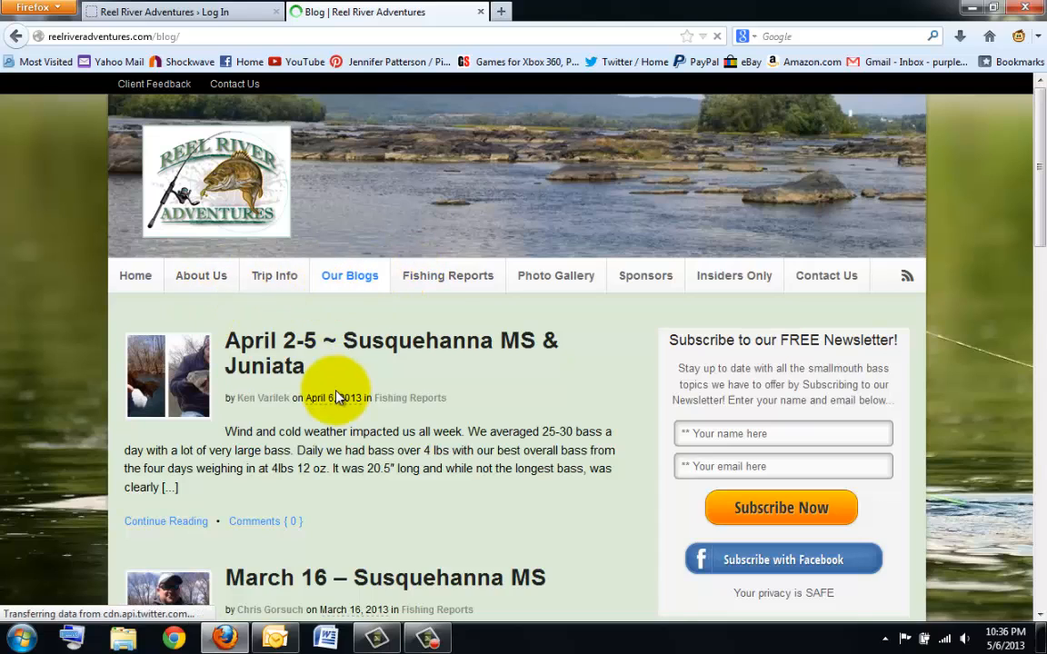
scroll(381, 409, "down", 8)
scroll(395, 425, "up", 8)
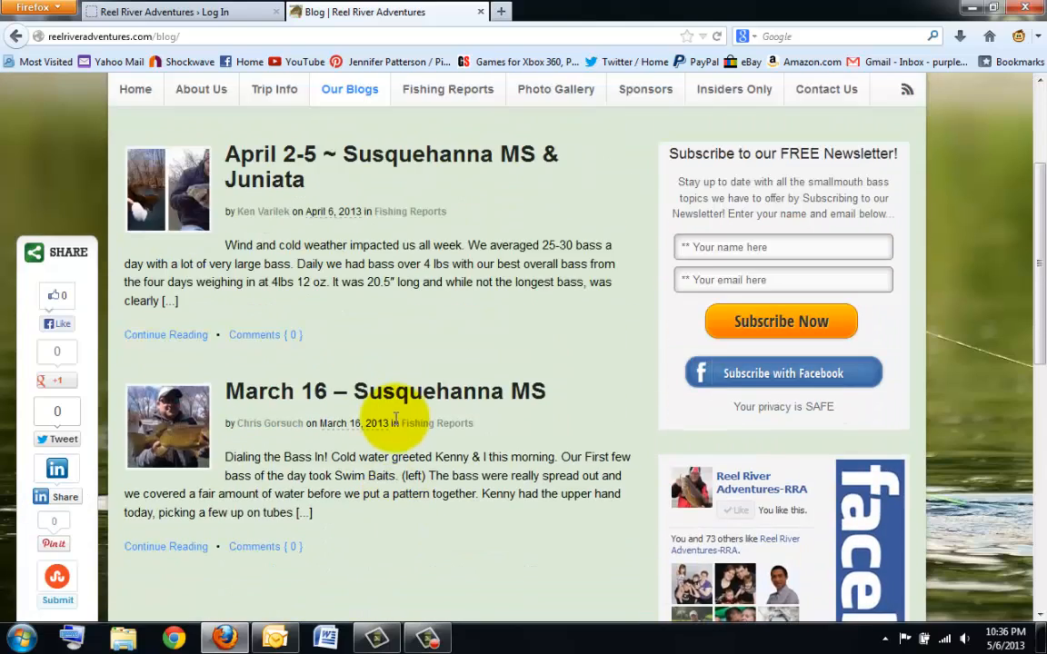
left_click(139, 286)
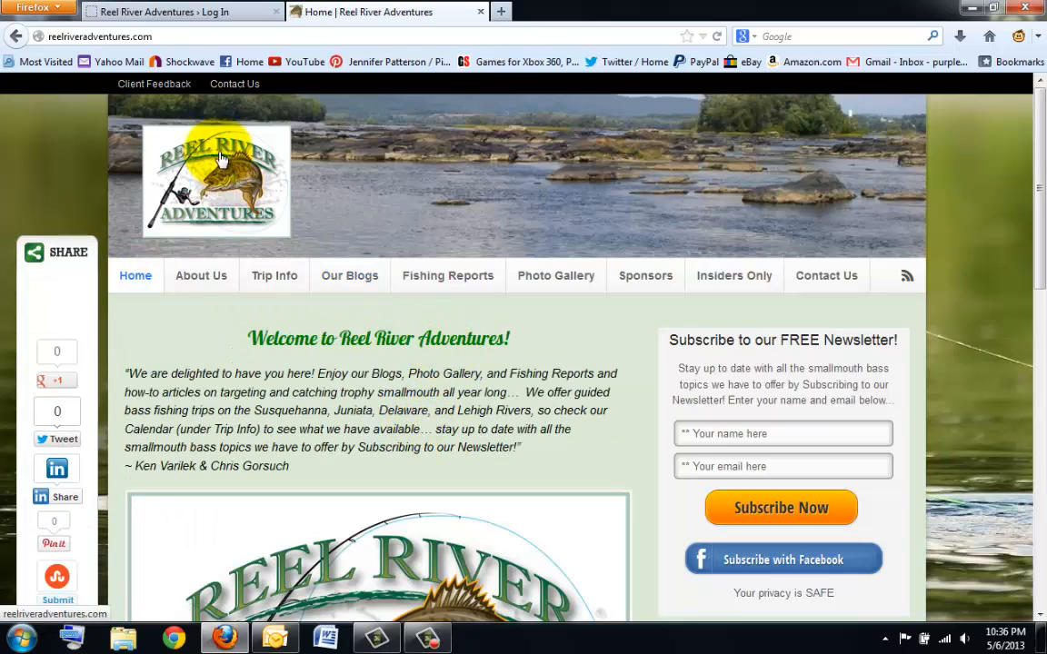
Log in to the site's WordPress admin with the prefilled Admin account and start a new post.
left_click(233, 12)
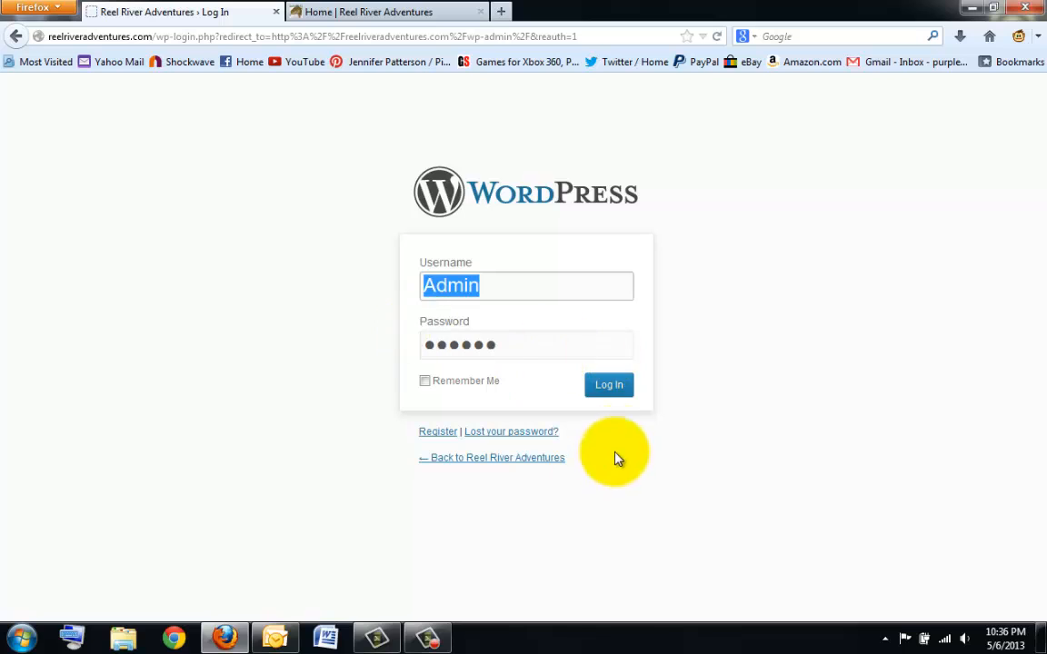
left_click(605, 389)
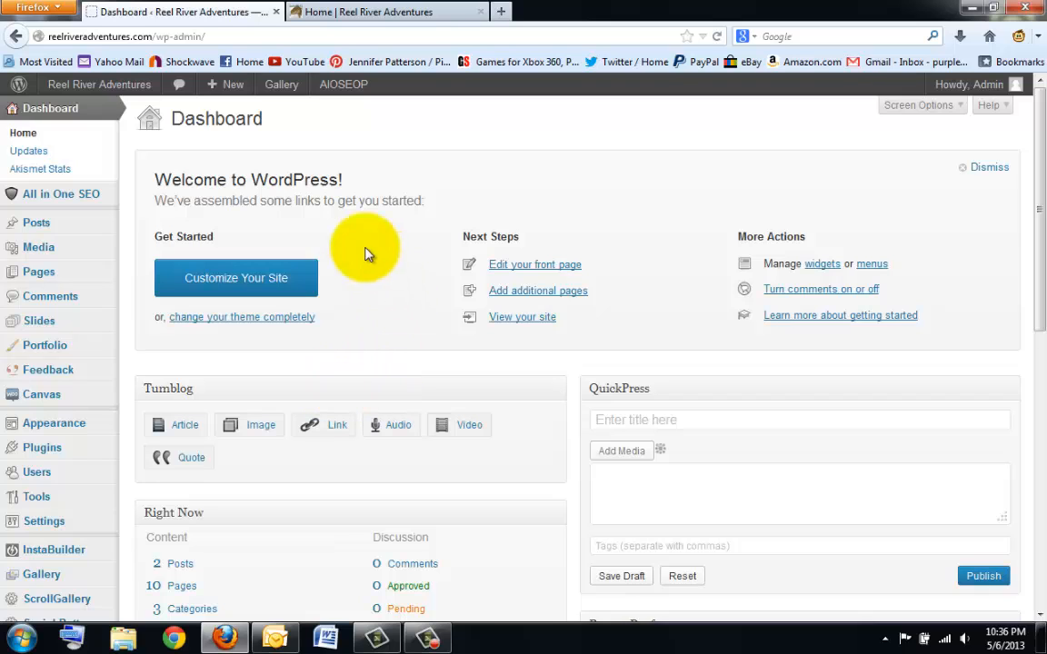
mouse_move(47, 225)
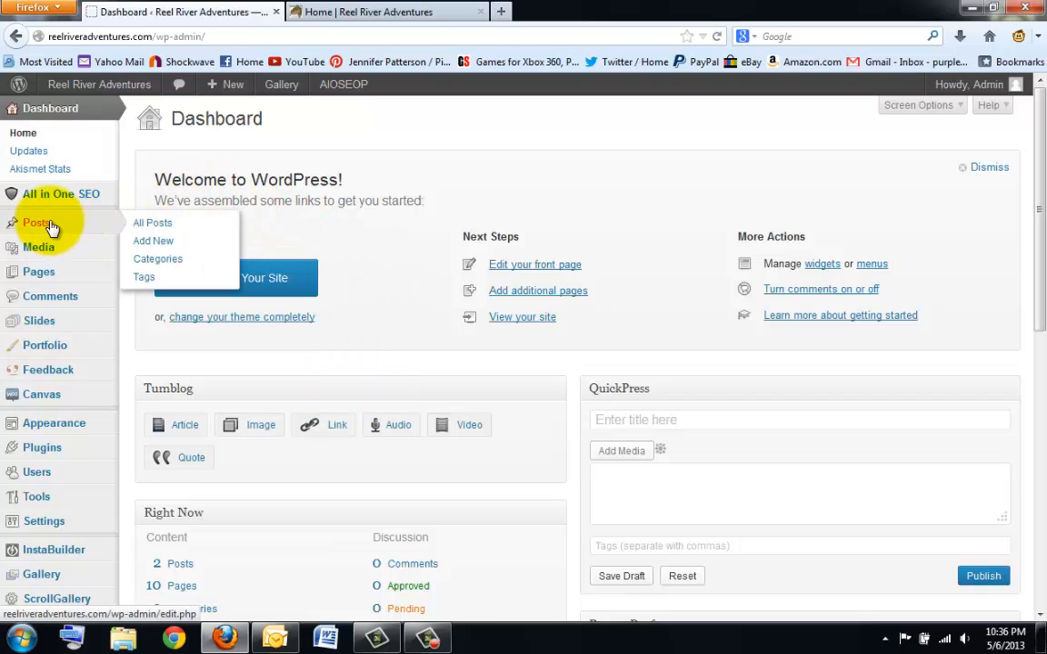
left_click(167, 249)
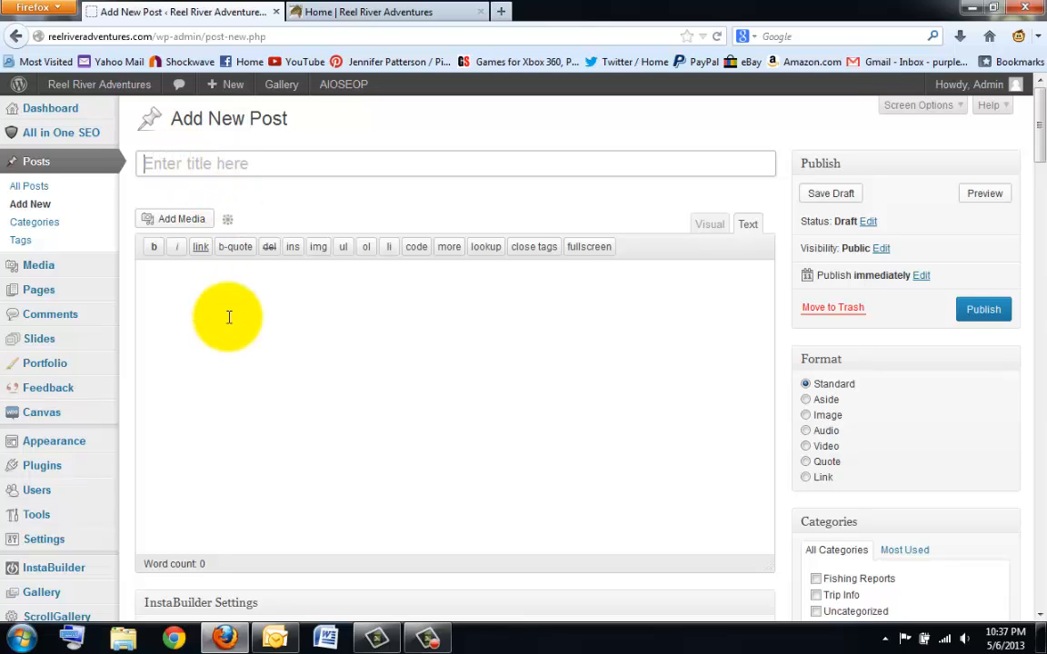
Title the post "Sample" and dismiss the Windows prompt by keeping the current color scheme without showing the message again.
left_click(553, 336)
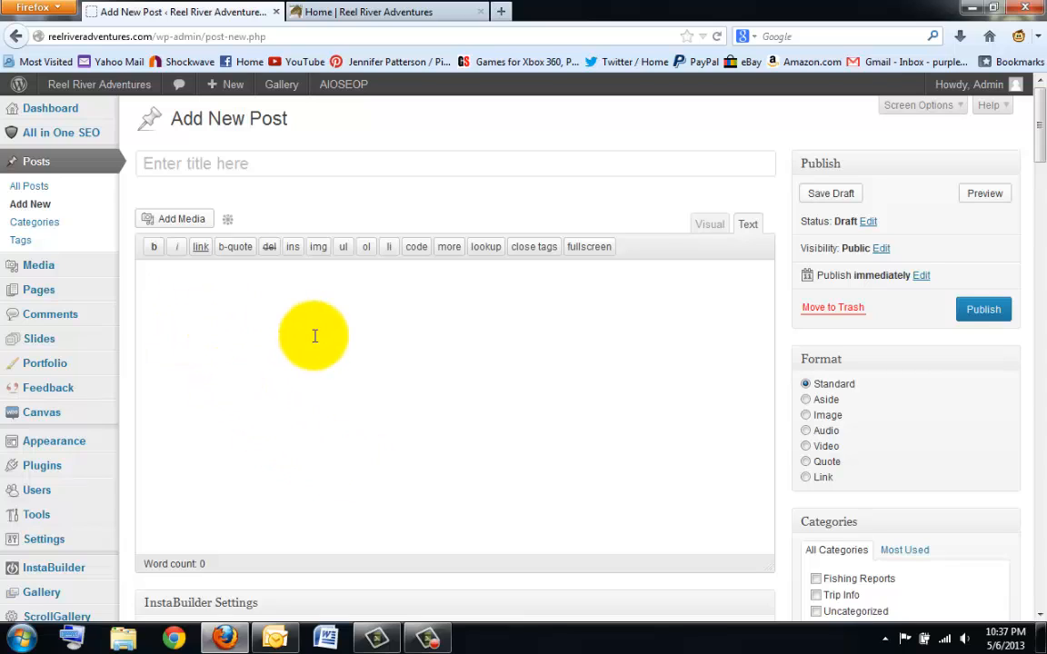
left_click(200, 161)
type("Sample")
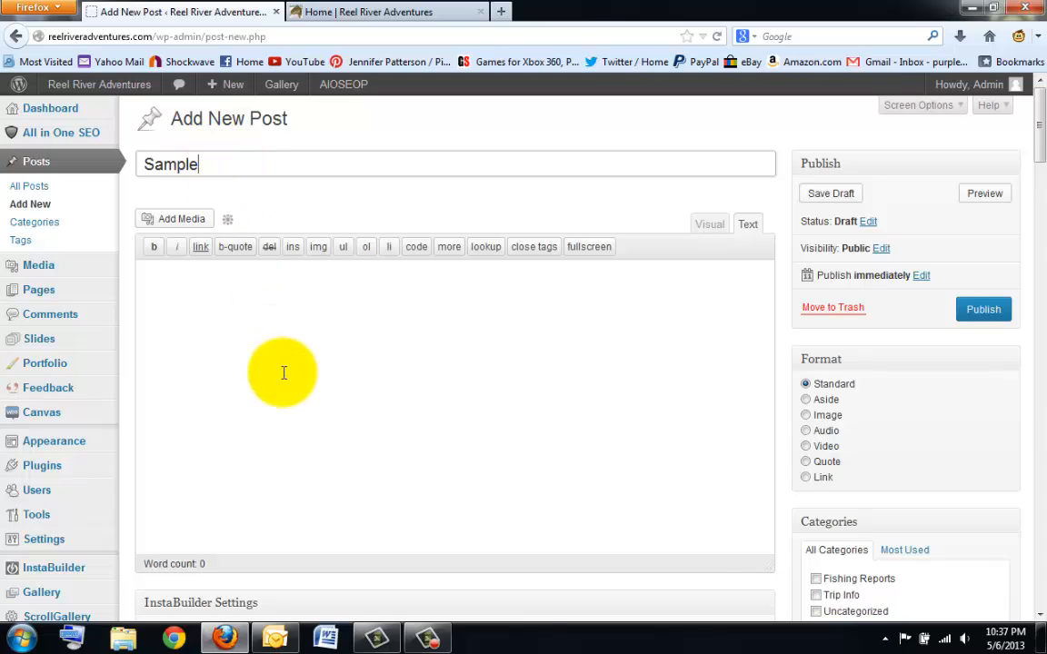
left_click(287, 381)
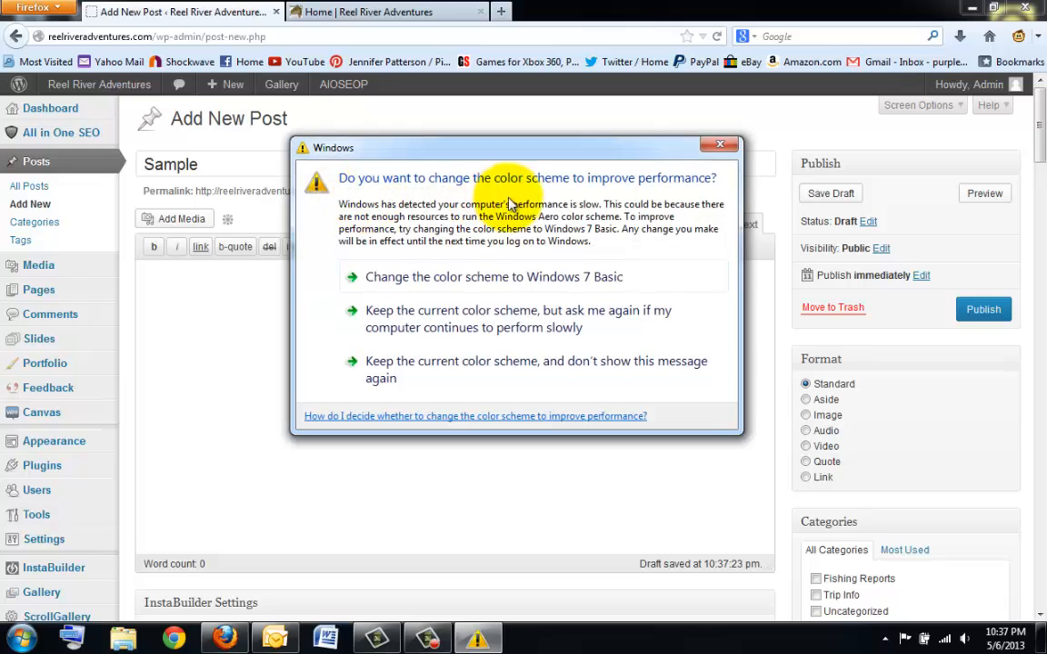
left_click(439, 381)
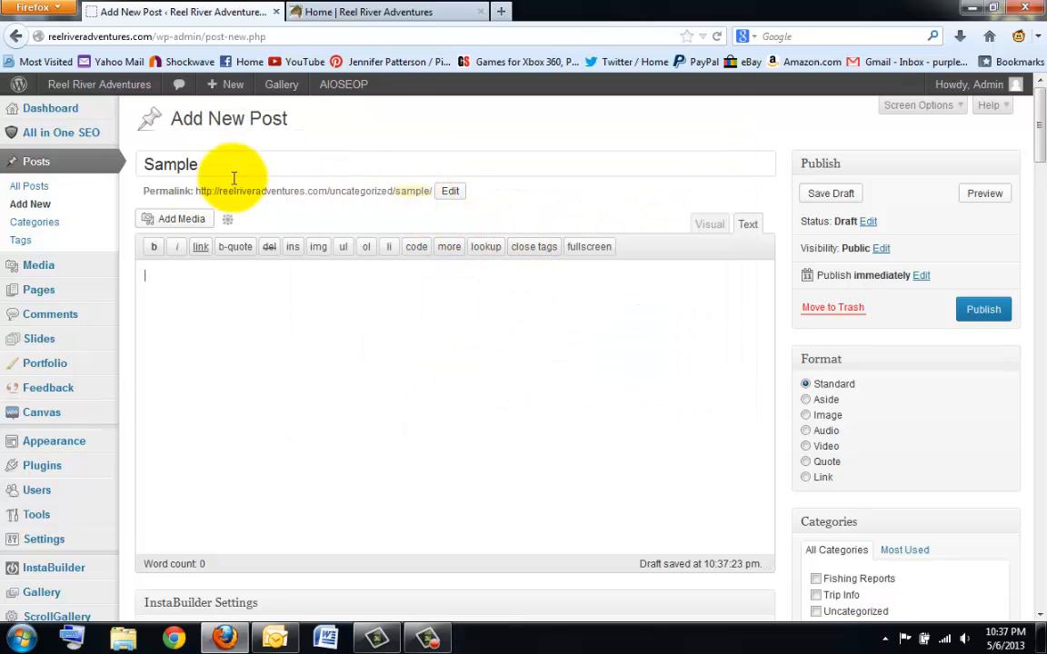
Open the post's permalink for editing, accept the existing slug, and return to the post body.
left_click(451, 192)
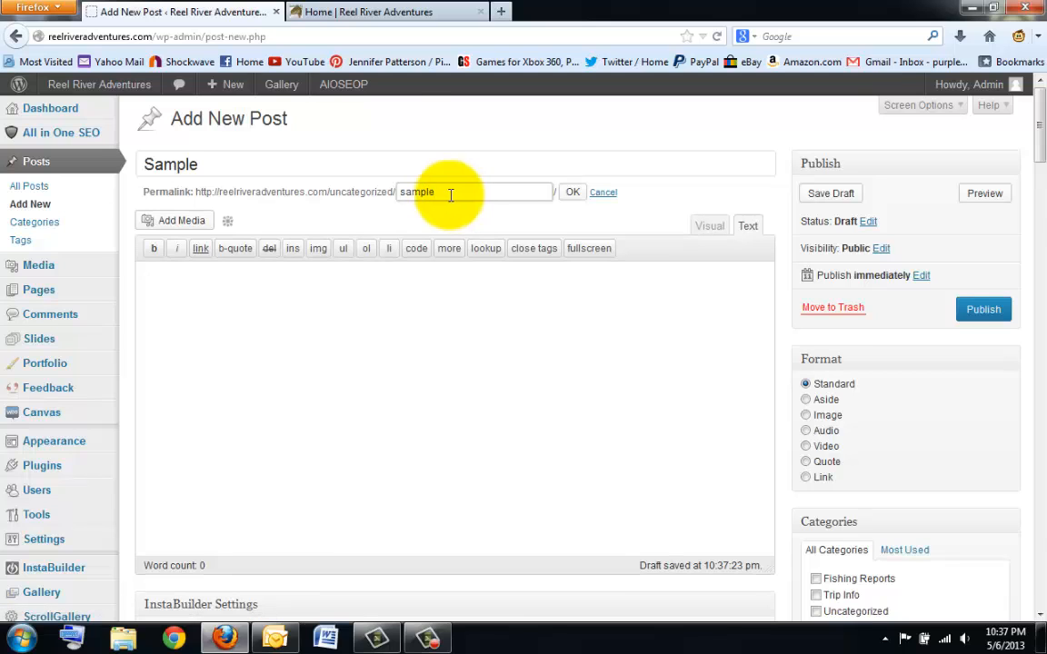
left_click(573, 197)
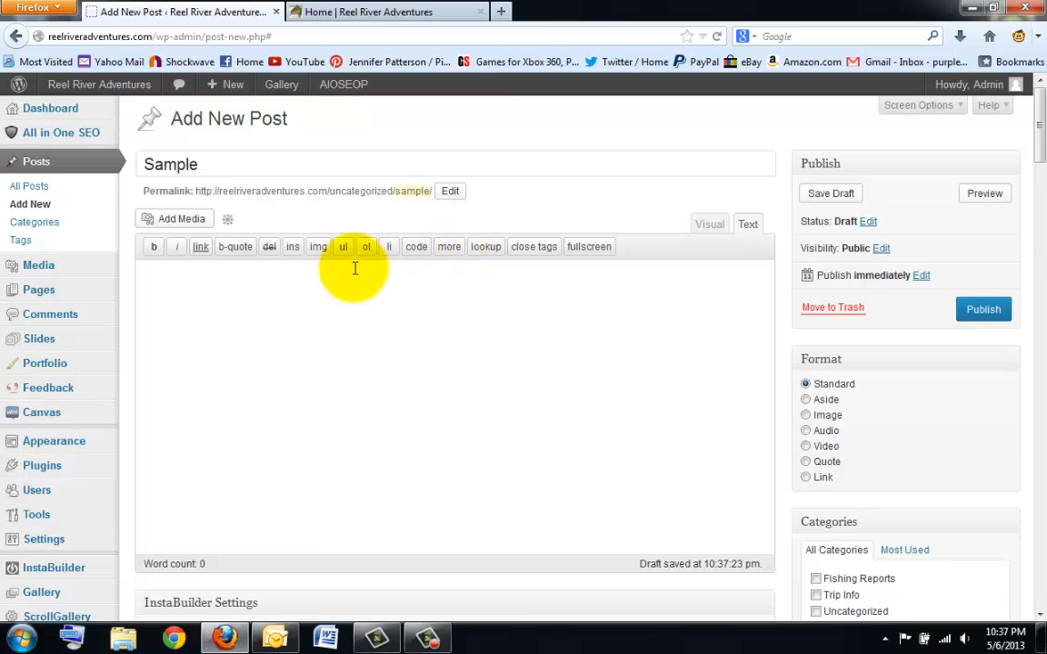
left_click(166, 324)
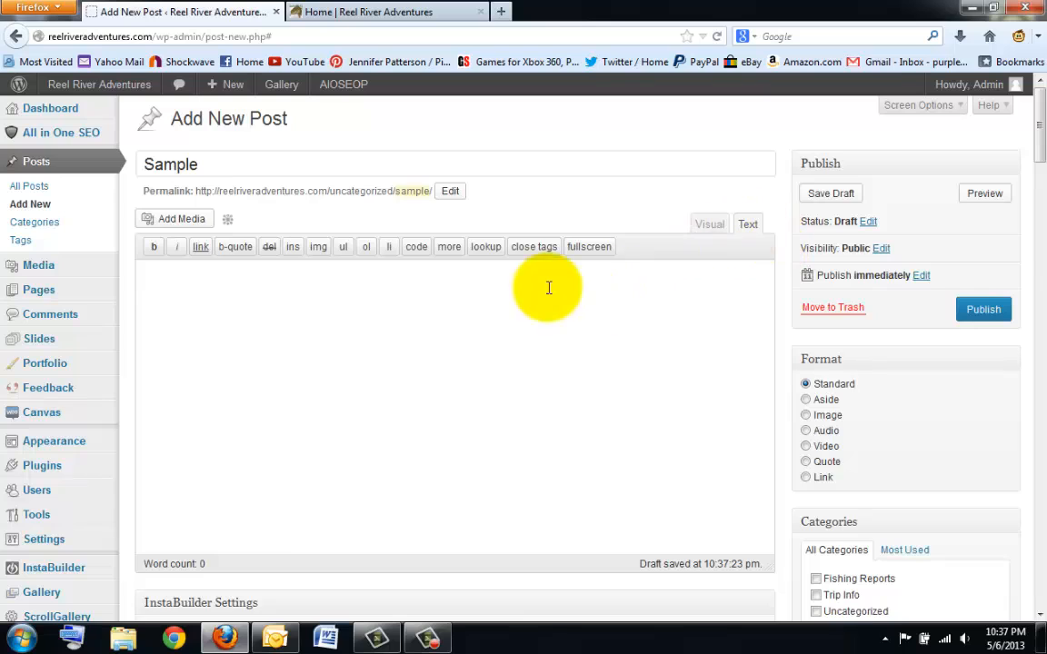
Switch the post editor to Visual mode with the additional formatting toolbar rows shown.
left_click(712, 228)
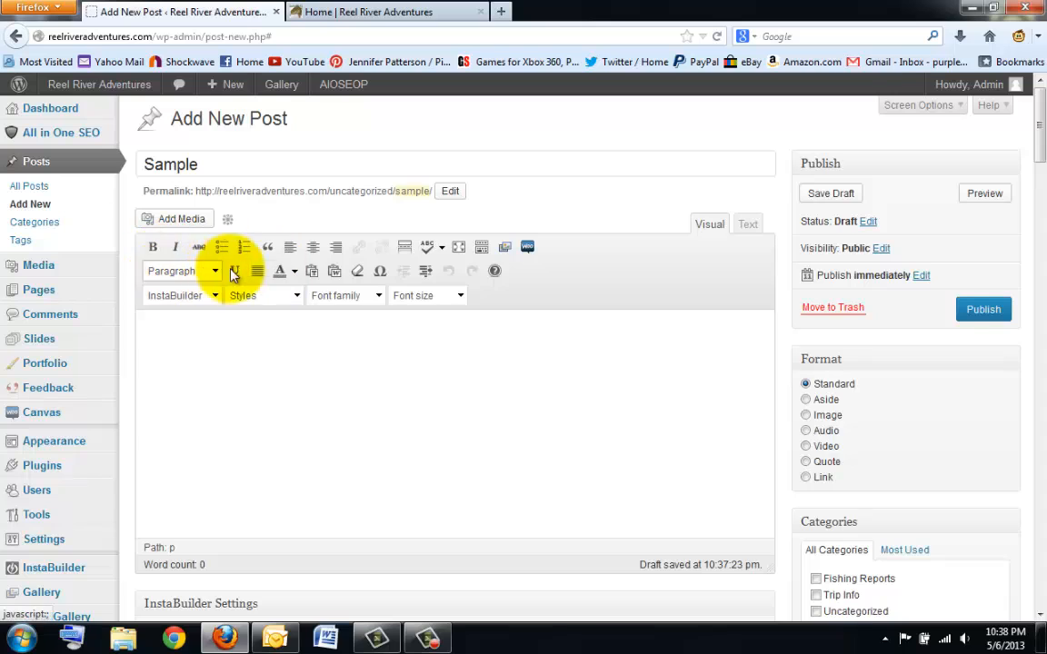
left_click(482, 247)
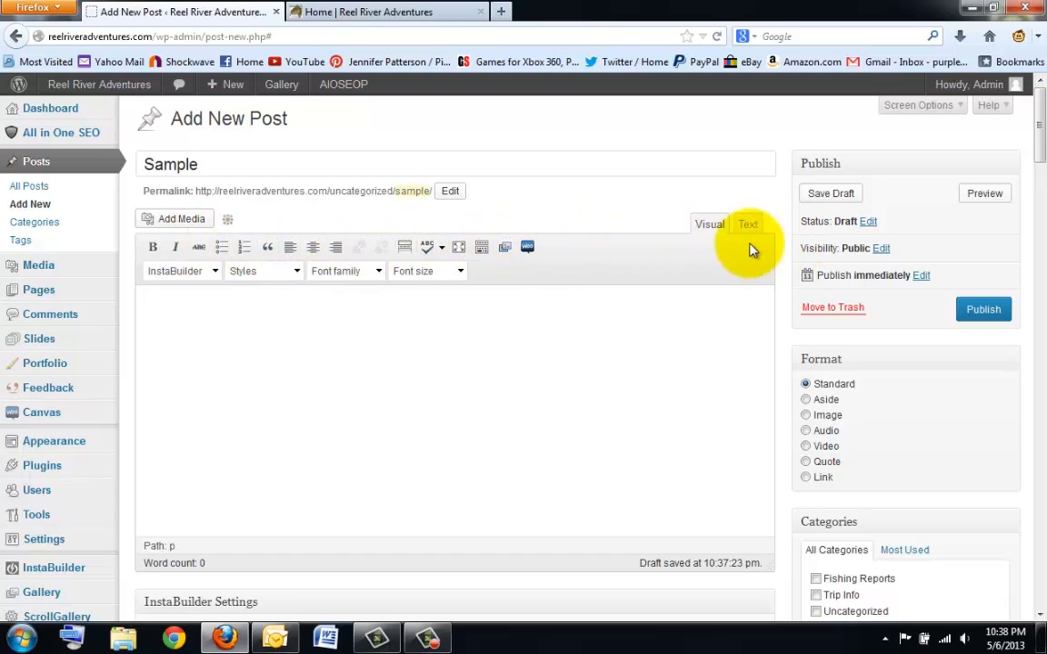
left_click(482, 248)
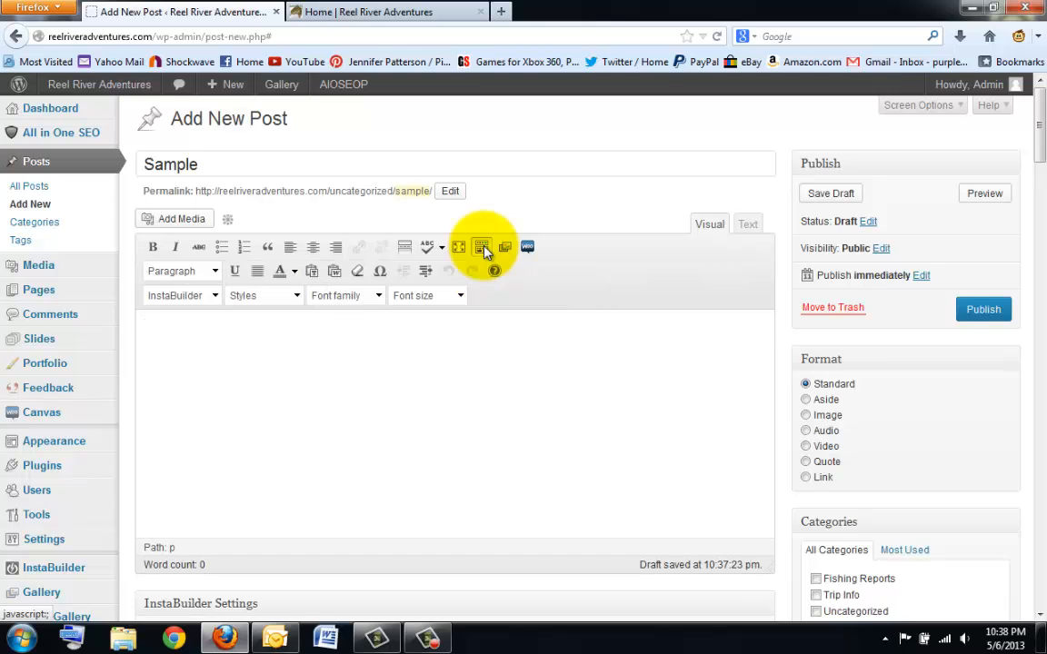
View the Paste from Word dialog and close it without inserting anything.
left_click(335, 271)
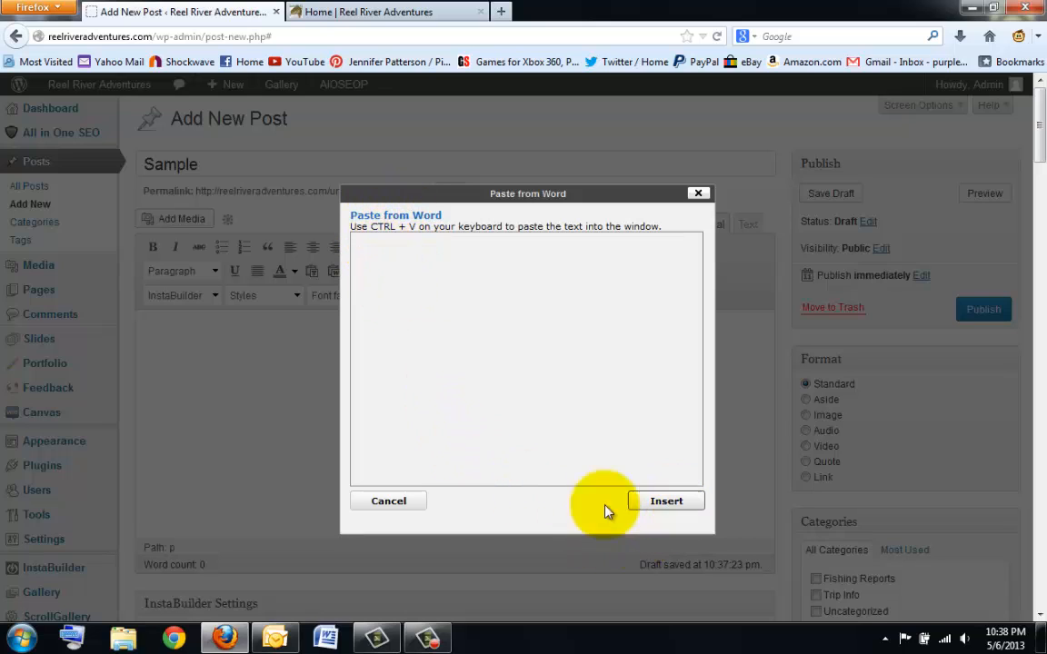
left_click(388, 502)
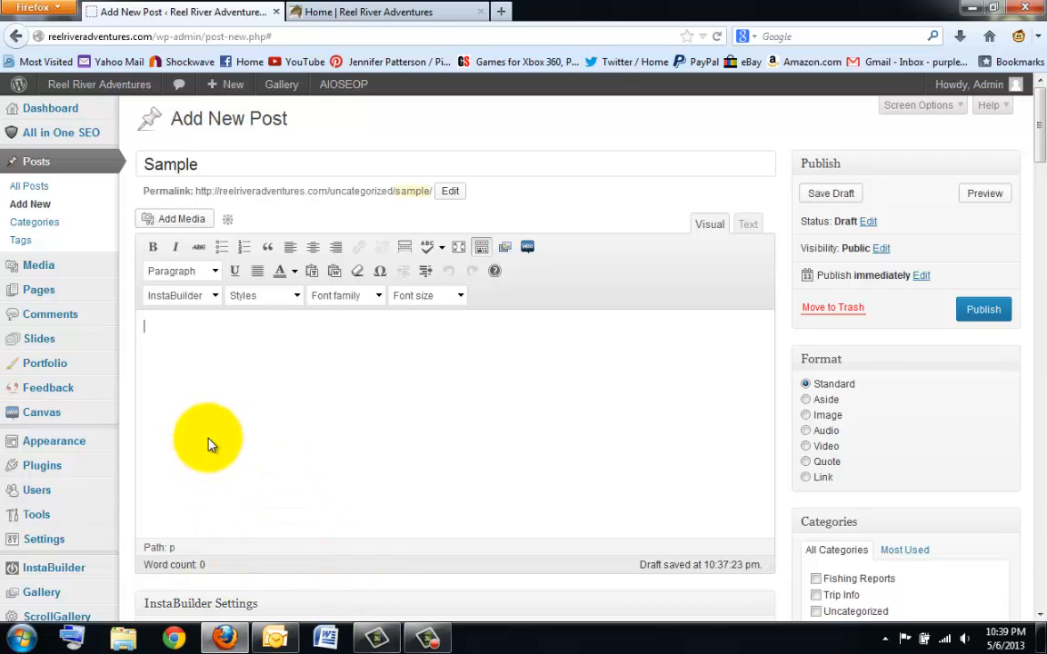
Write "Sample H1" in the post body and "This is a sample blog post" below it, leaving a gap between them.
type("Sample H1")
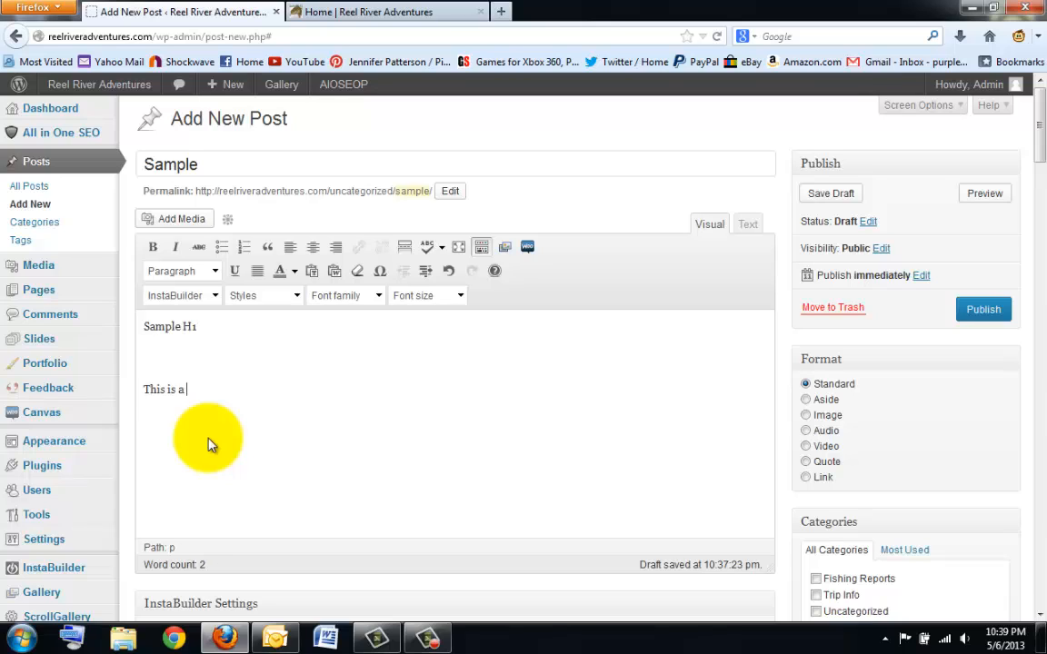
type("sample blog post")
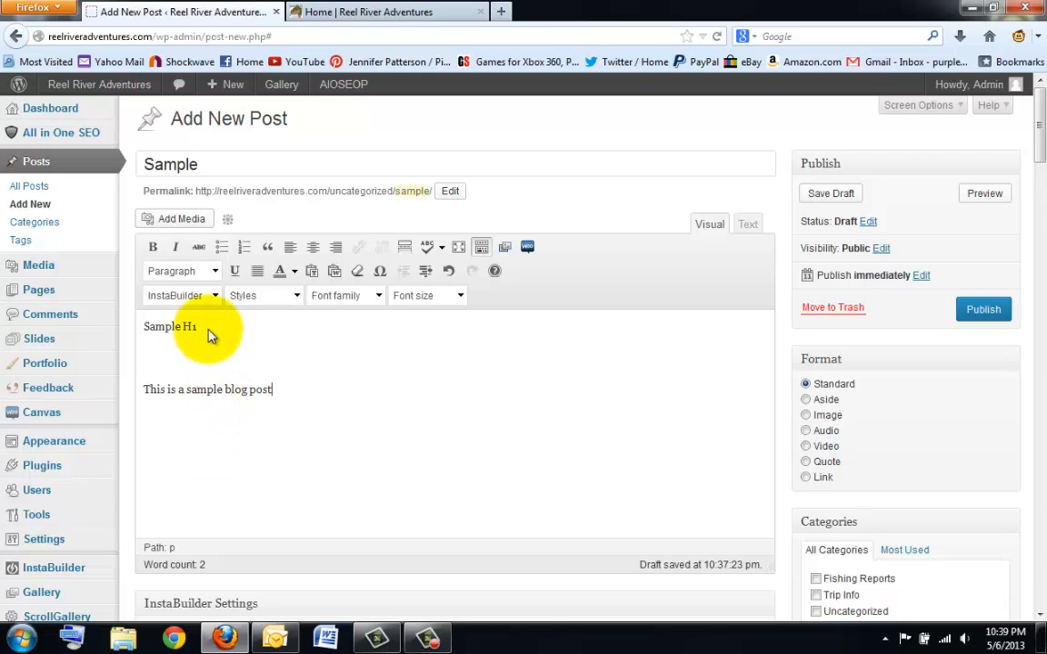
Format the "Sample H1" line as Heading 2.
left_click_drag(210, 332, 128, 322)
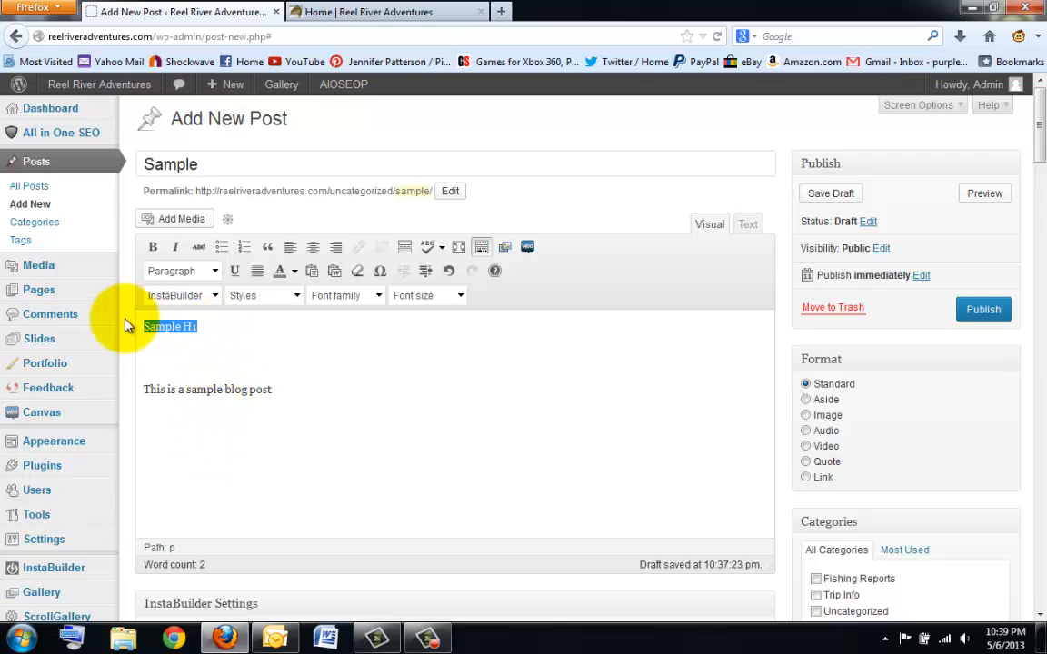
left_click(216, 271)
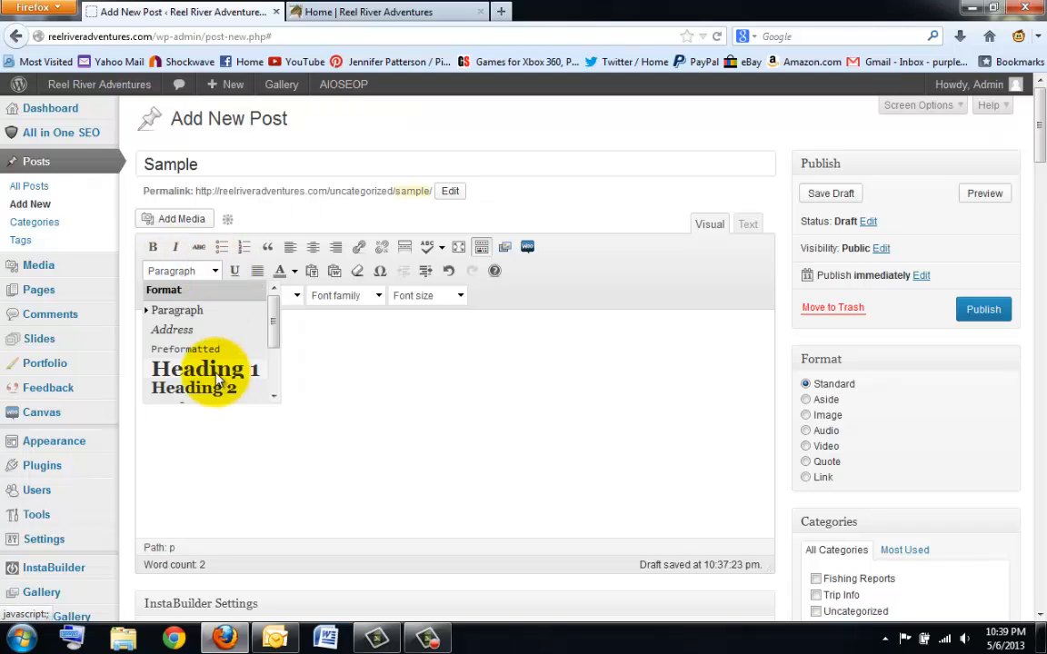
scroll(195, 359, "down", 2)
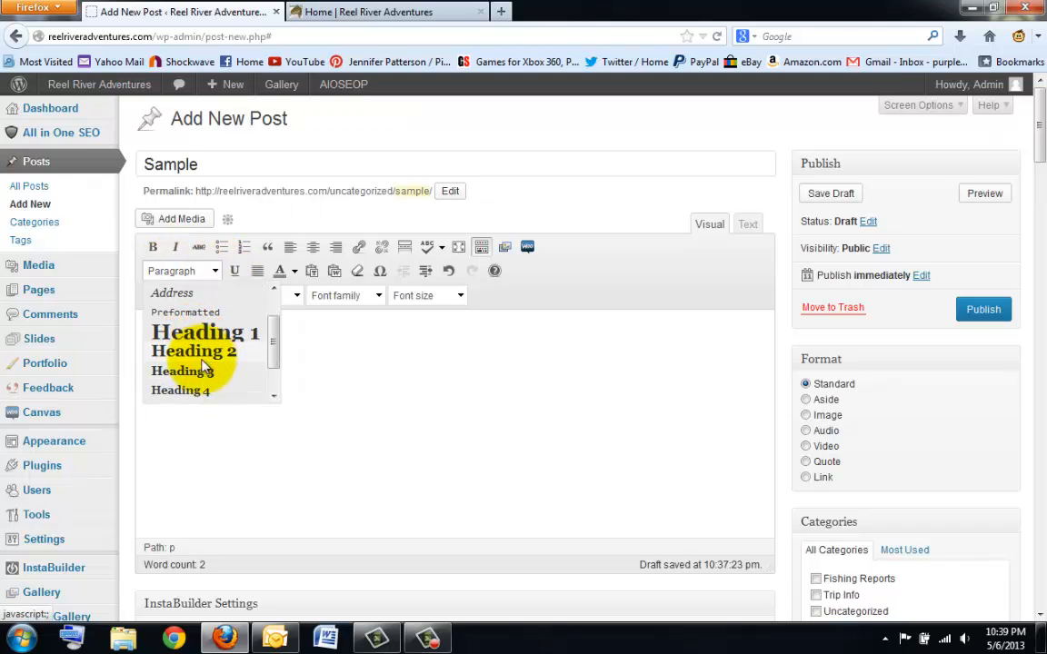
scroll(202, 364, "down", 2)
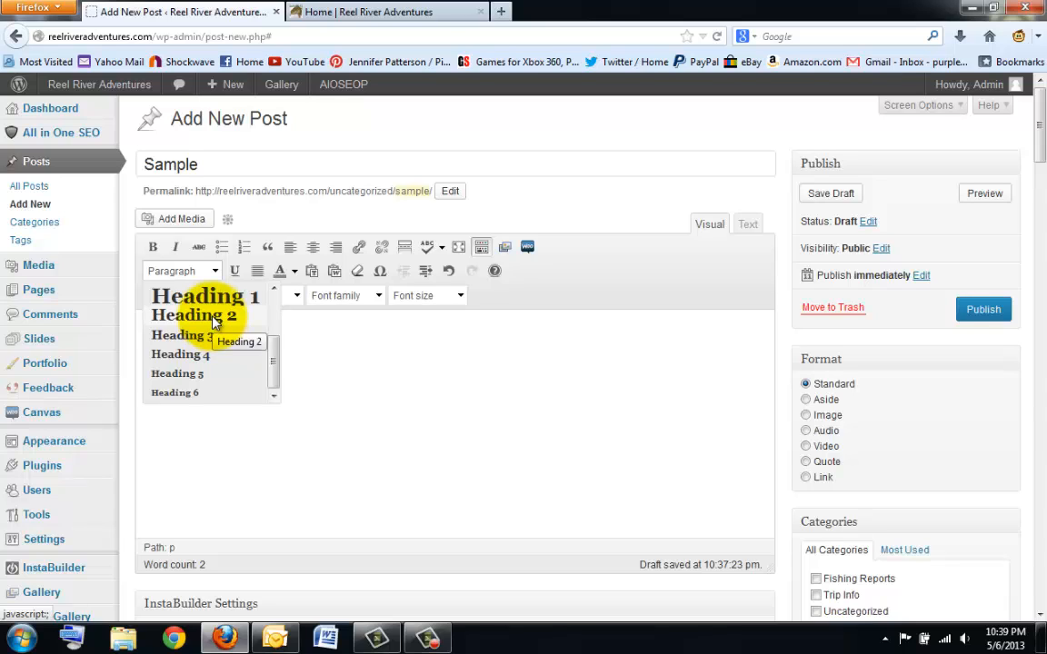
left_click(214, 318)
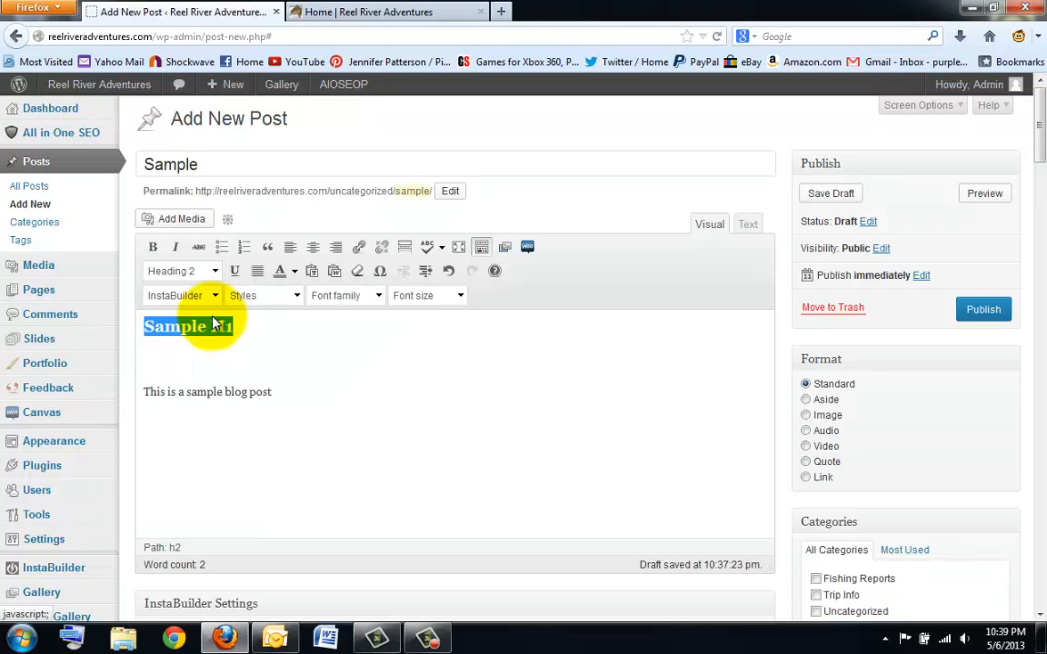
Delete the empty line between the "Sample H1" heading and the sentence below it.
left_click(277, 395)
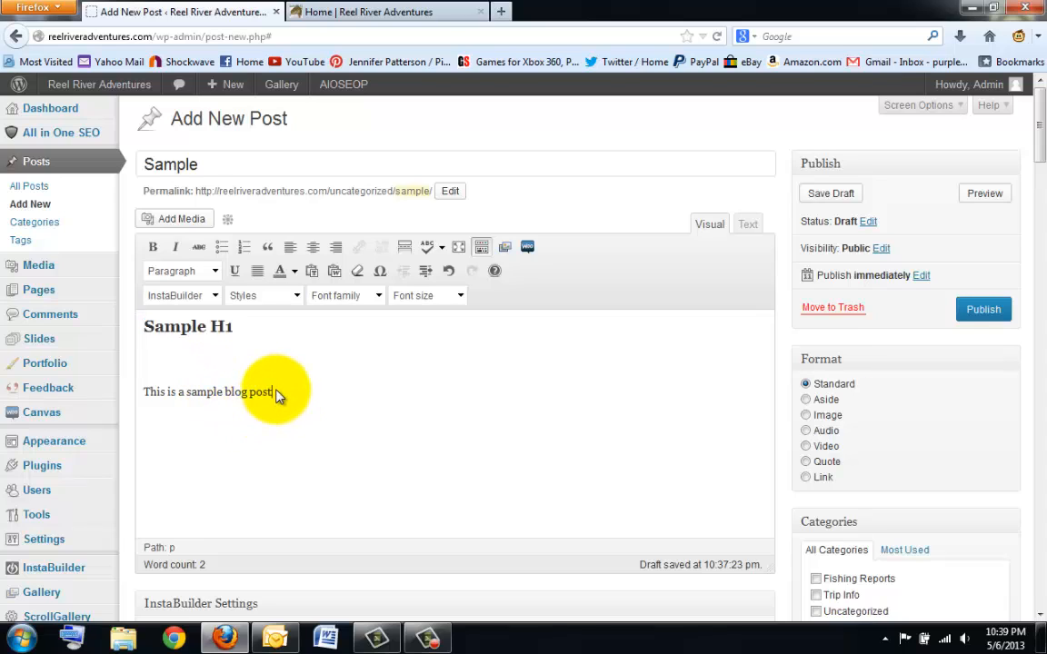
left_click(213, 368)
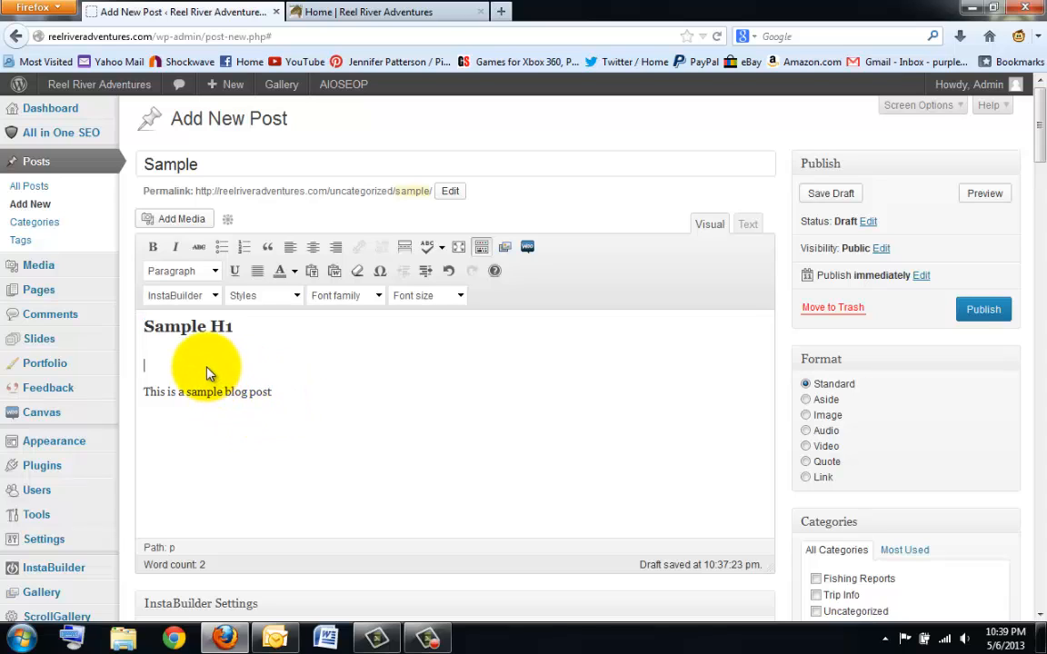
key("Delete")
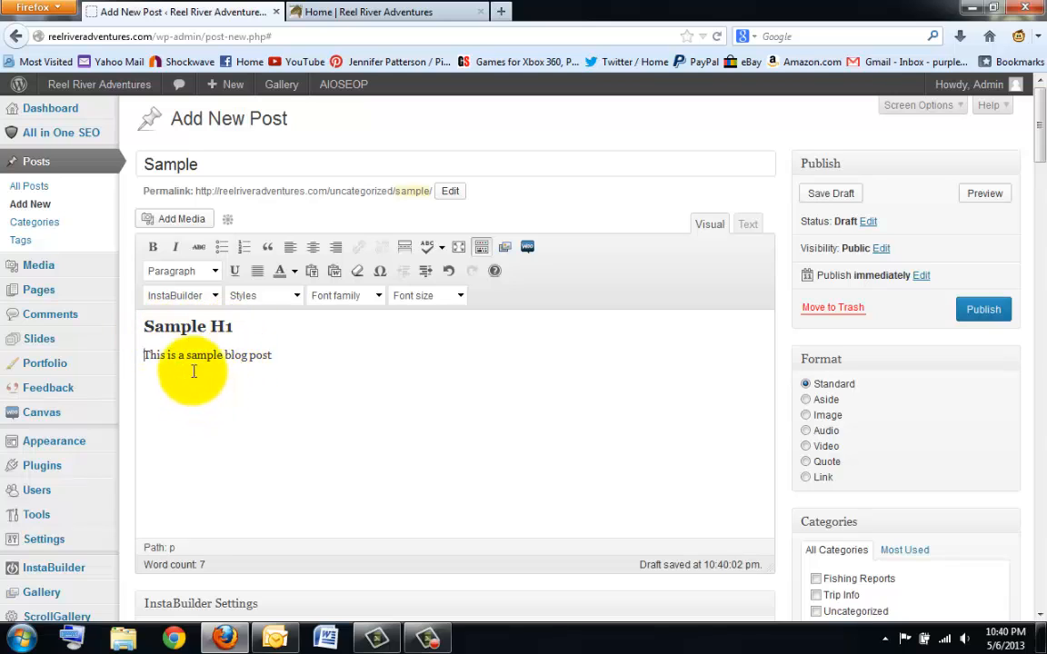
Format the line "This is a sample blog post" as Heading 2.
left_click(216, 296)
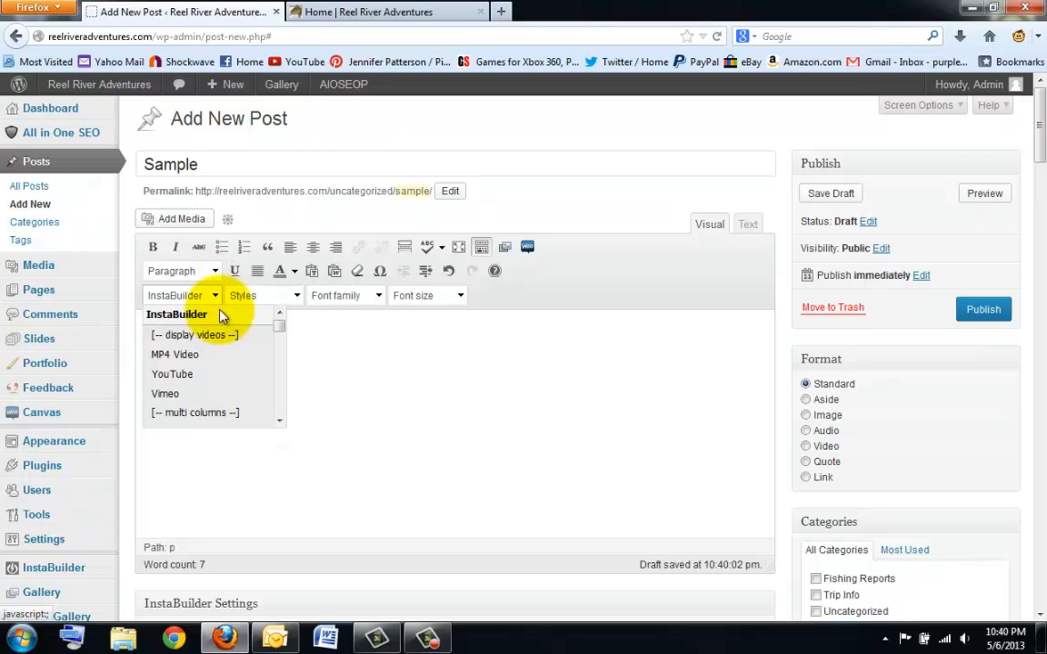
left_click(215, 271)
left_click(230, 318)
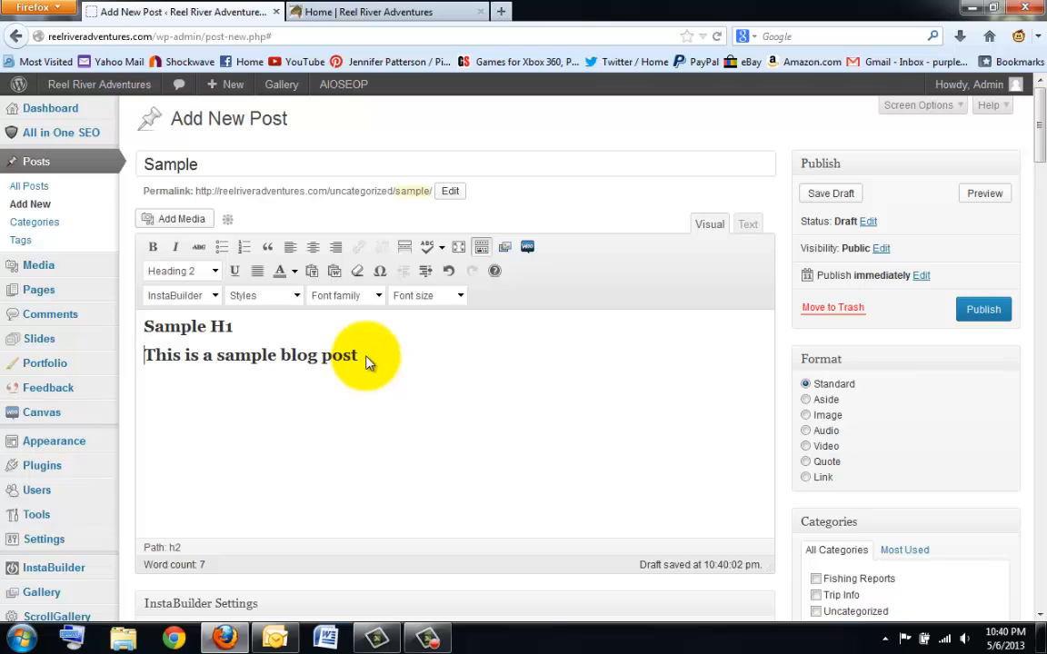
Change the first heading's text to "Sample H2" and format the line "This is a sample blog post" as Heading 3.
left_click_drag(234, 327, 228, 328)
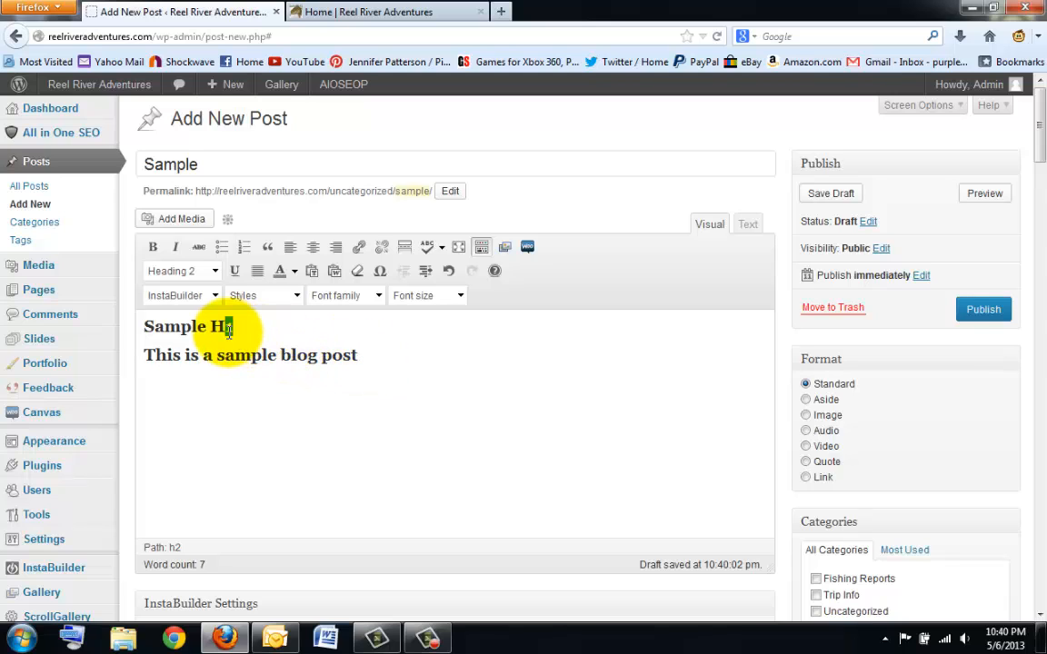
type("2")
left_click_drag(364, 356, 142, 358)
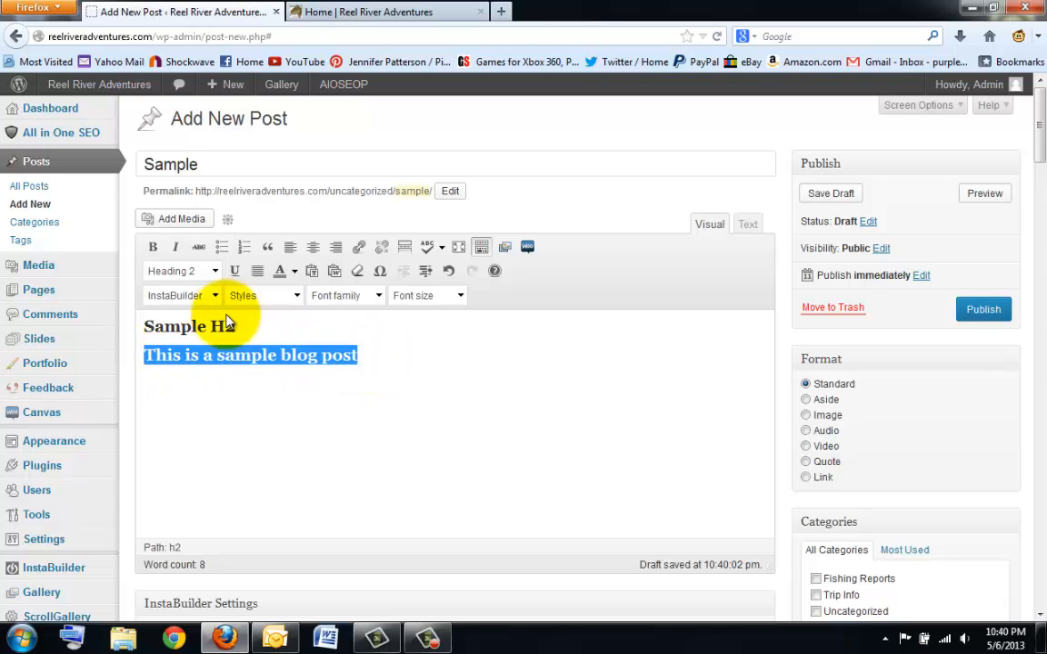
left_click(214, 270)
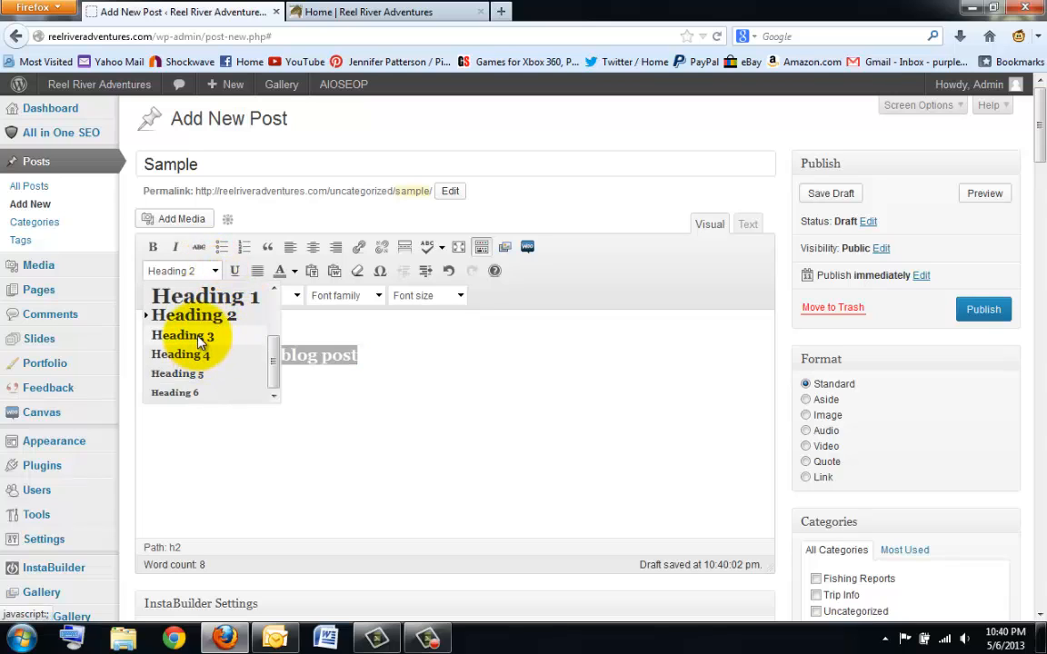
left_click(200, 340)
left_click(339, 366)
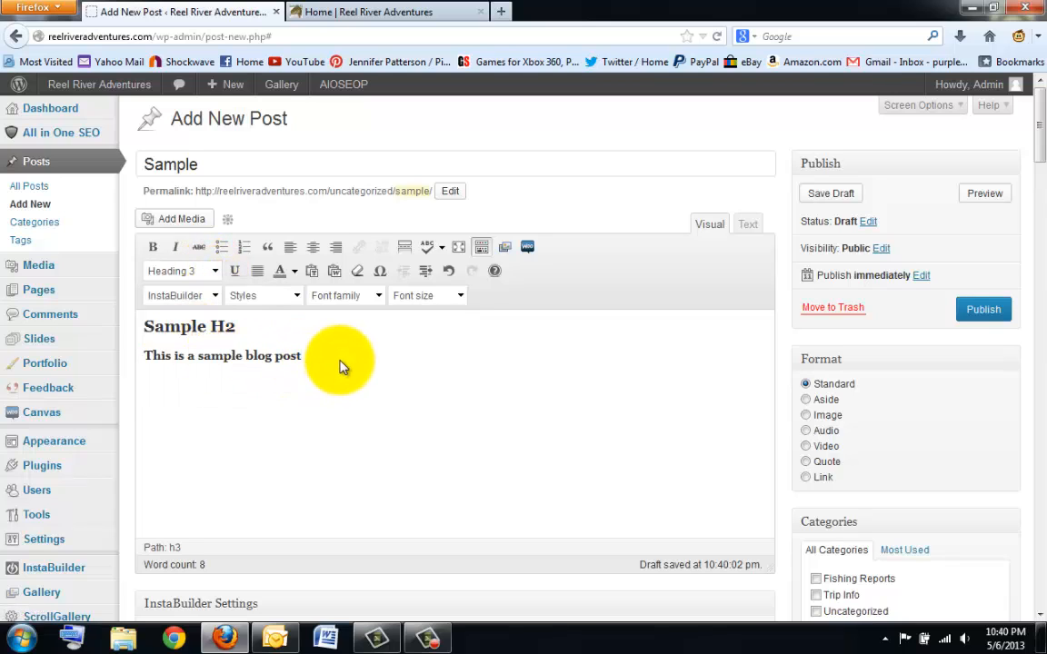
Add the paragraph "asdasdasdasd" below the Heading 3 line and collapse the InstaBuilder Settings section.
key("Return")
type("asdasdasdasd")
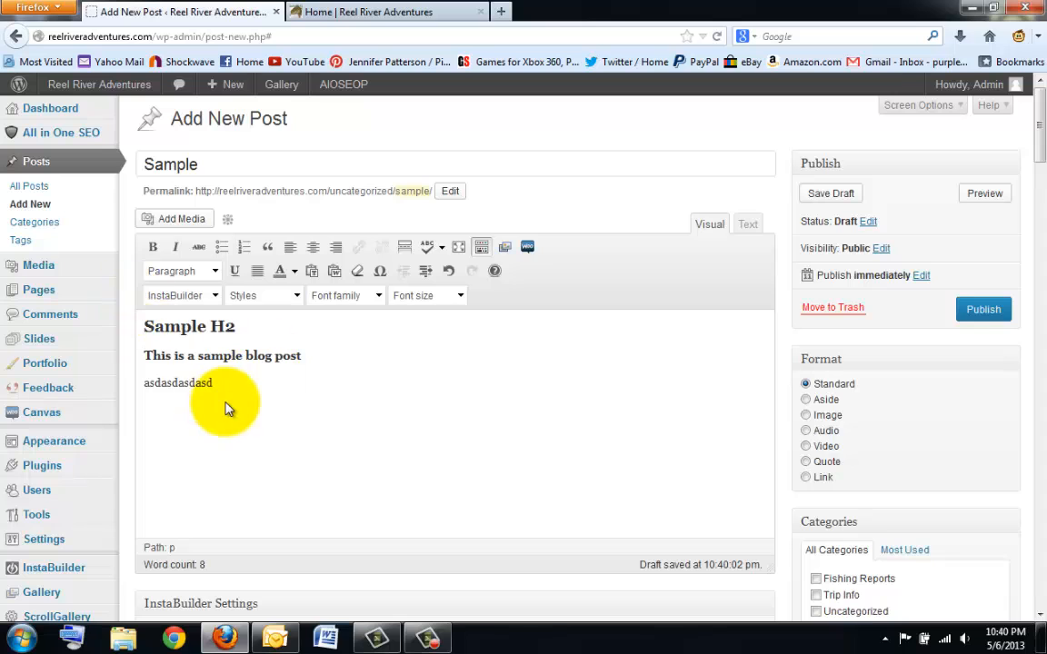
scroll(227, 409, "down", 2)
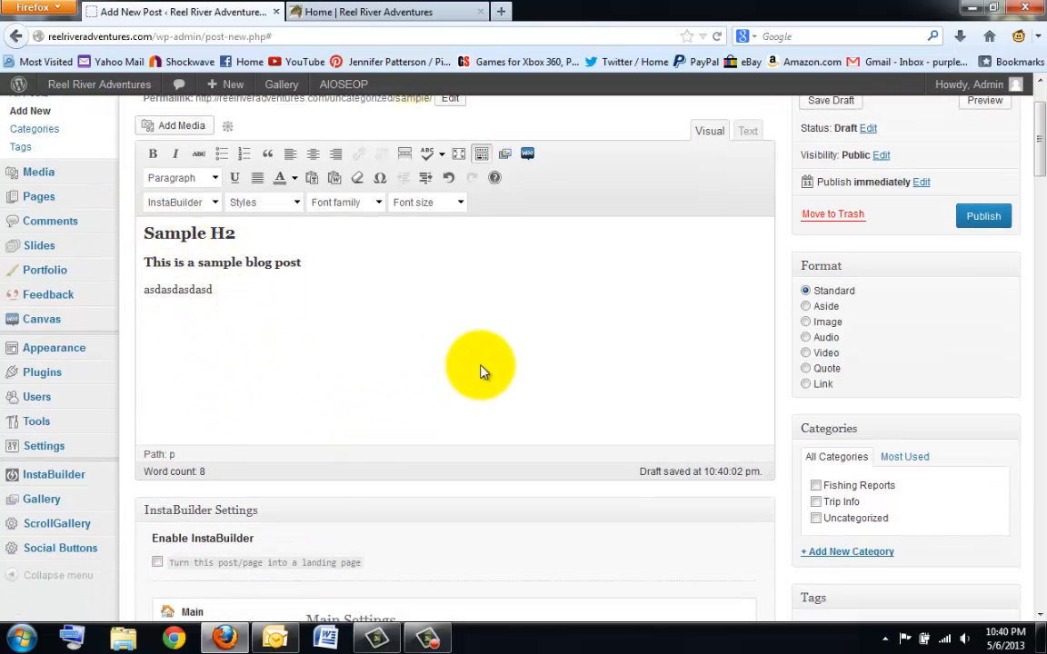
left_click(765, 516)
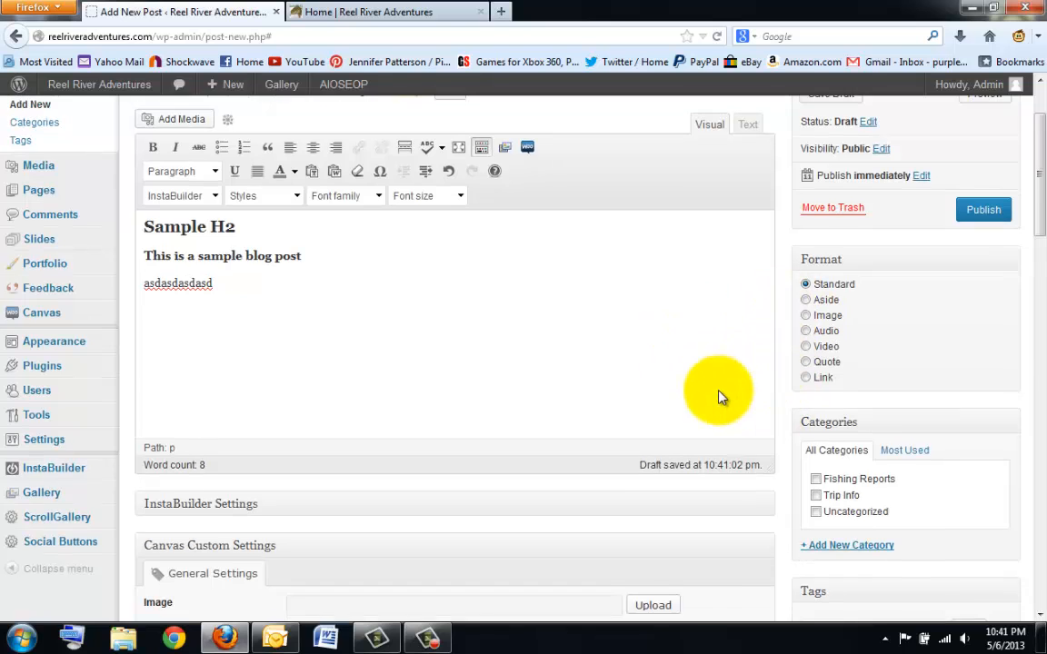
Assign the Fishing Reports category to the post and clear it again.
scroll(720, 392, "down", 2)
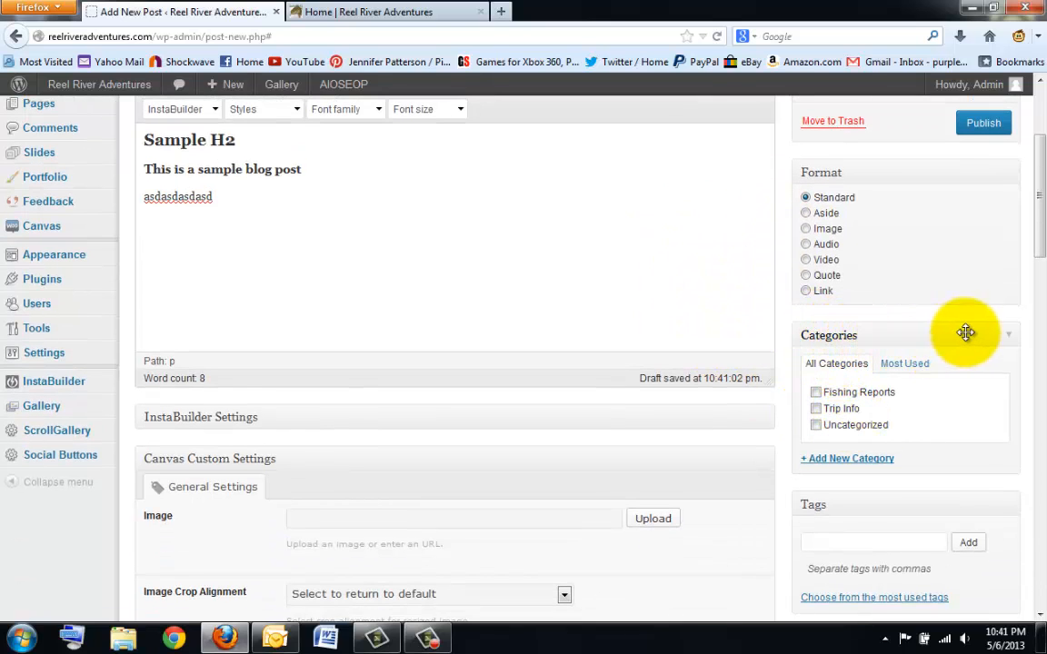
left_click(816, 393)
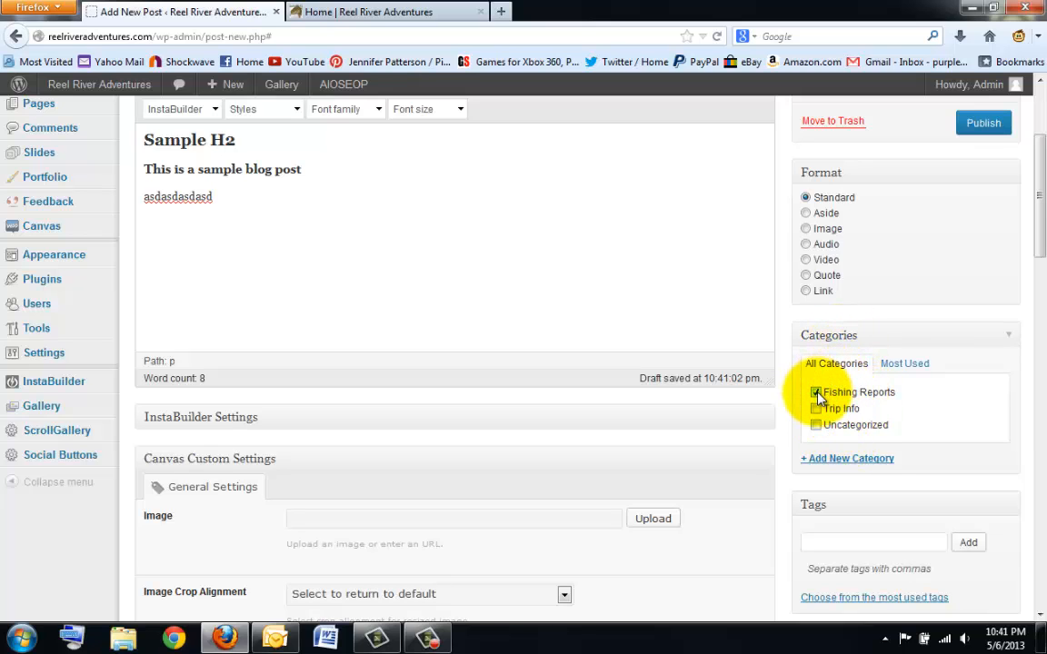
left_click(816, 393)
Switch to the live site, open its Fishing Reports page and look through the posts listed there.
left_click(397, 18)
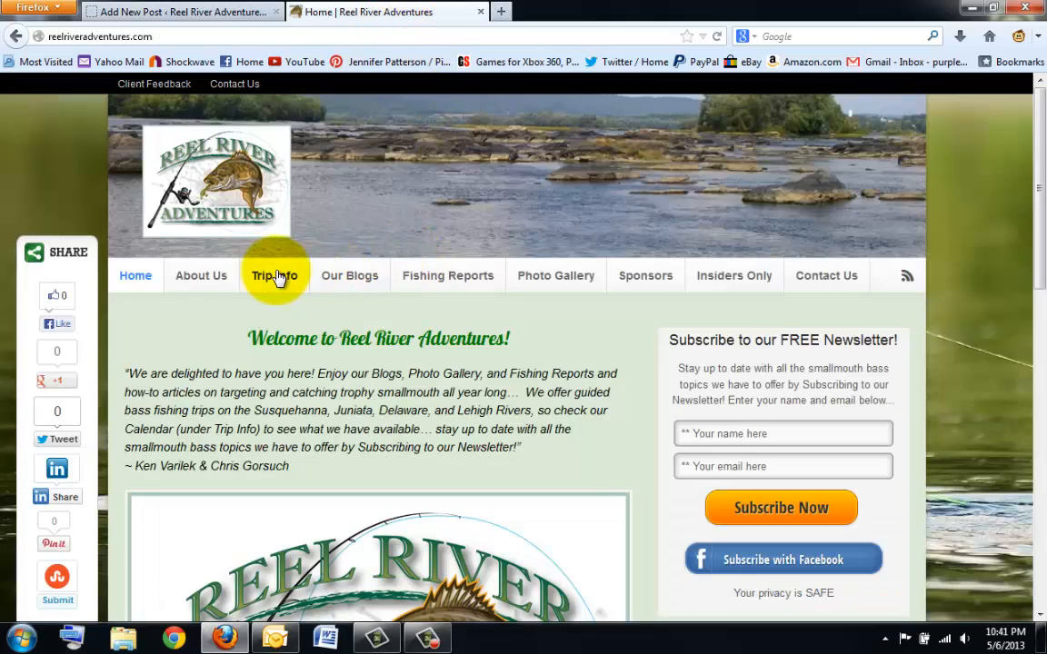
left_click(472, 283)
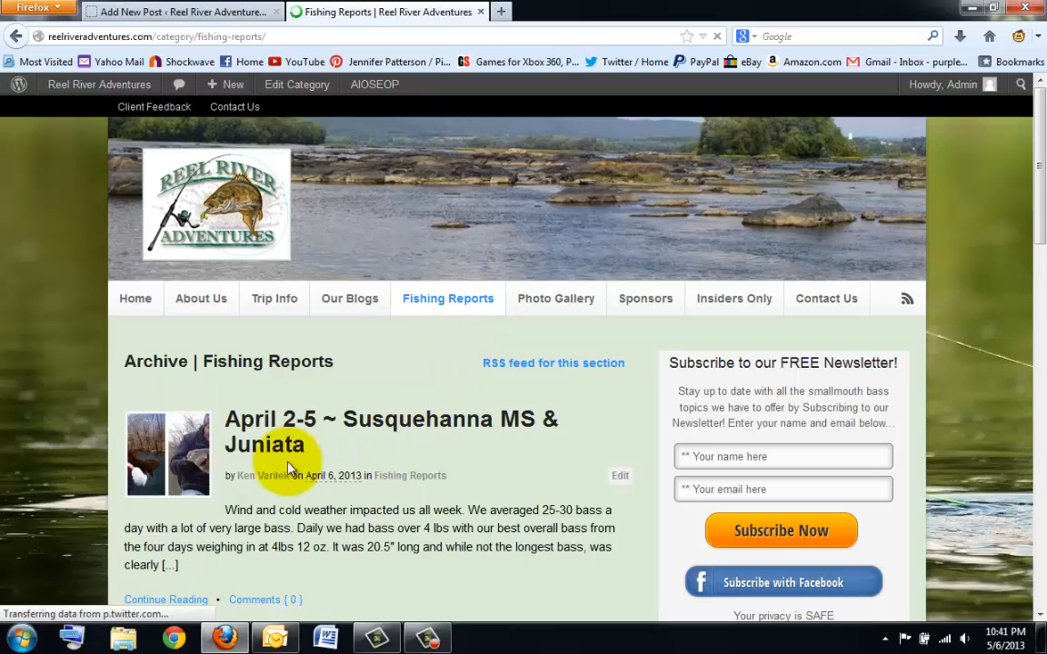
scroll(284, 445, "down", 2)
scroll(351, 376, "down", 3)
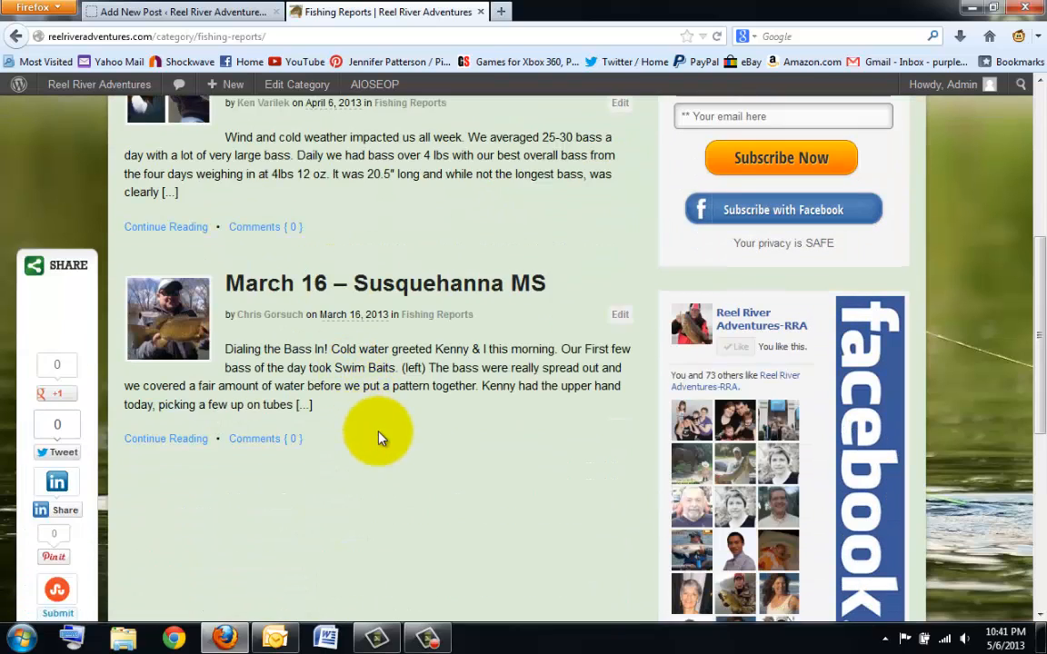
scroll(377, 427, "up", 3)
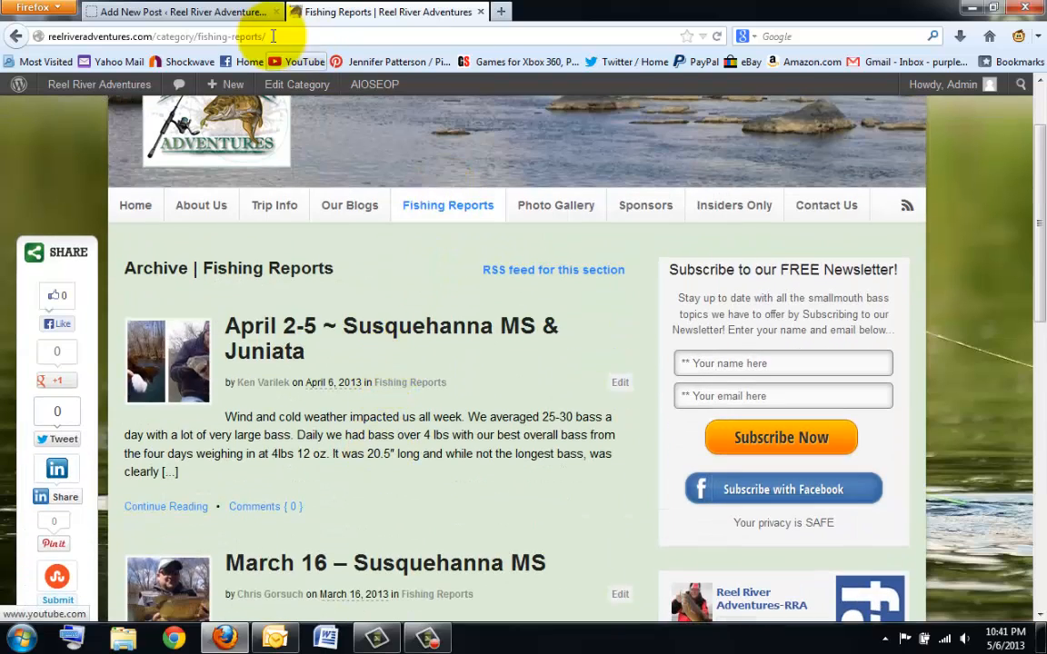
Return to the post editor and examine the Categories and Tags sections.
left_click(195, 12)
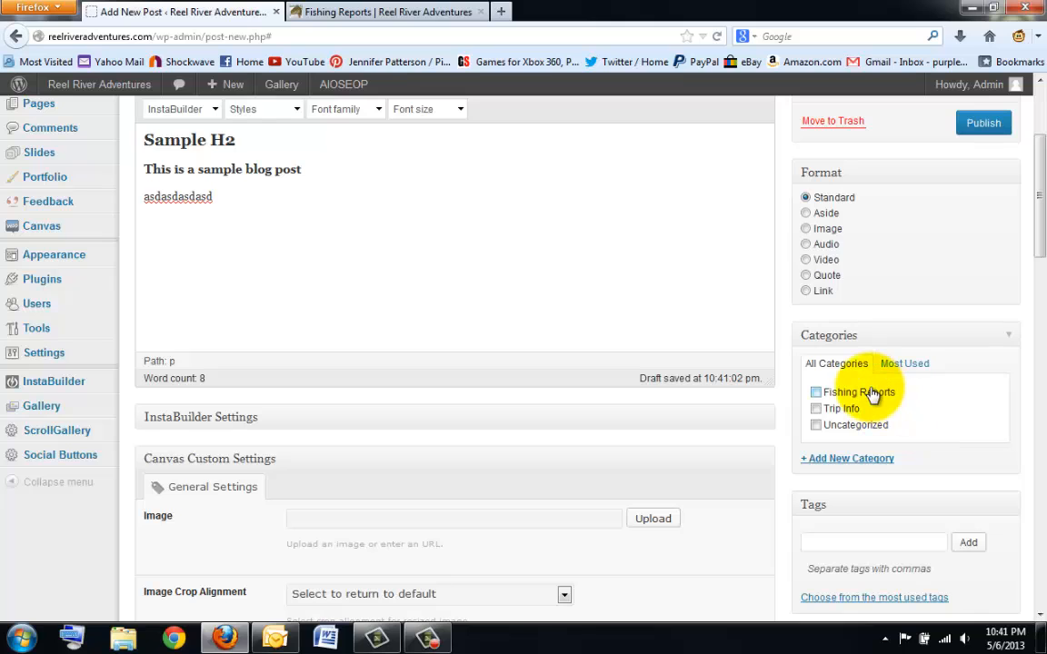
left_click(815, 394)
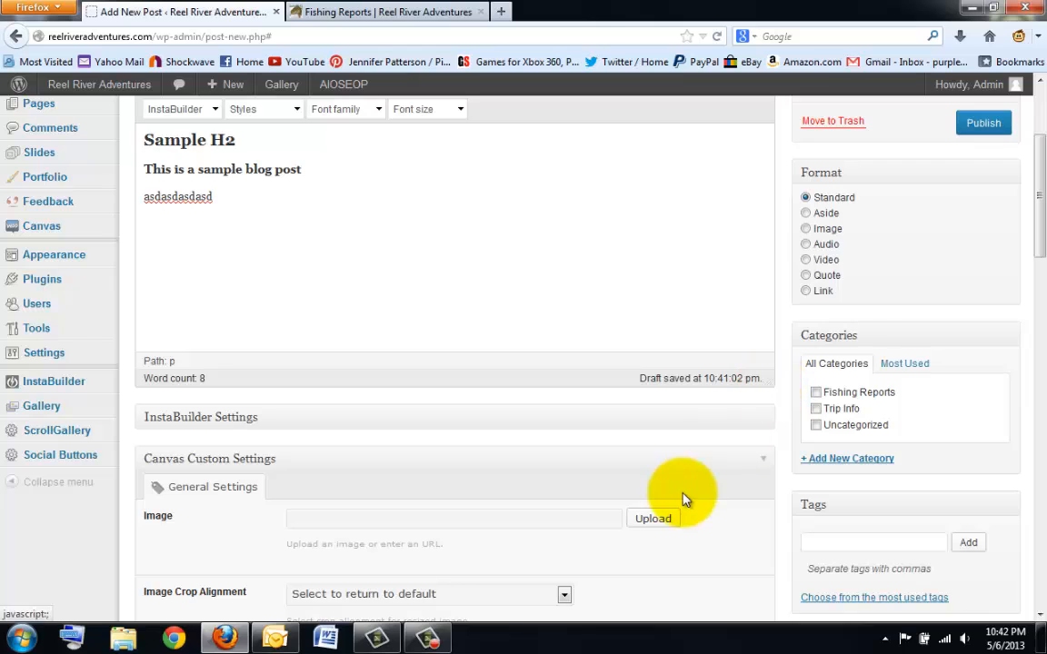
scroll(748, 497, "down", 1)
left_click(834, 447)
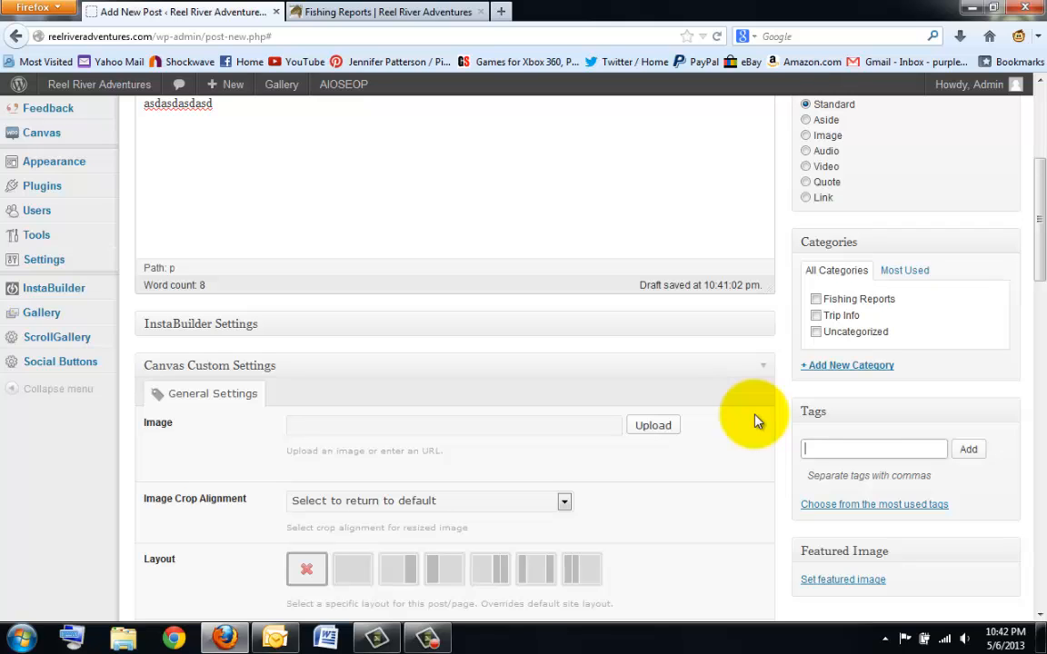
scroll(753, 420, "up", 2)
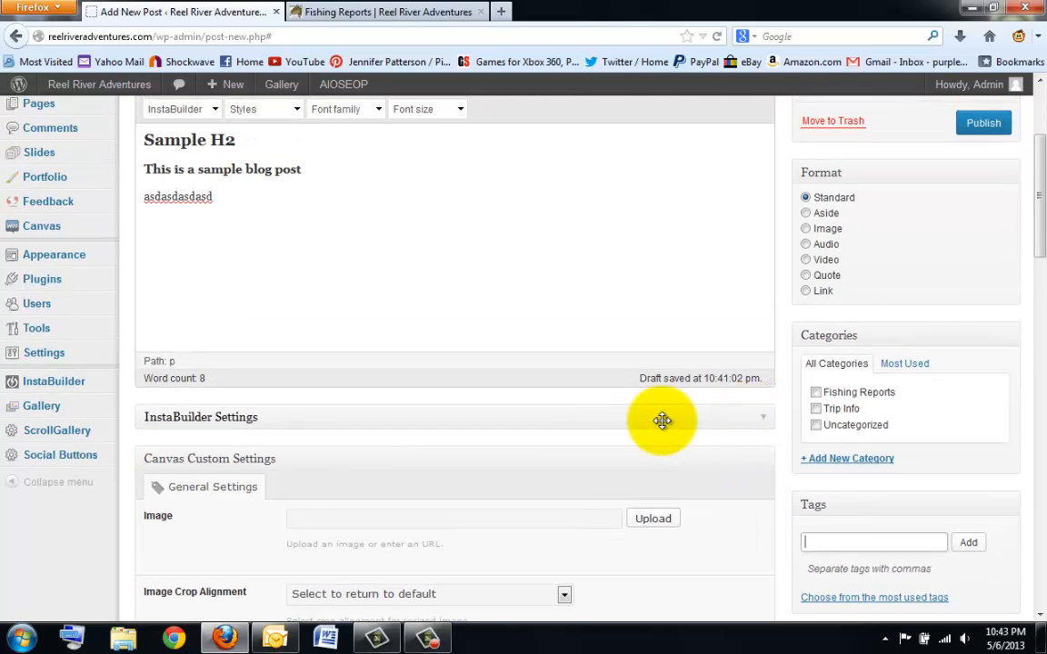
scroll(801, 507, "down", 2)
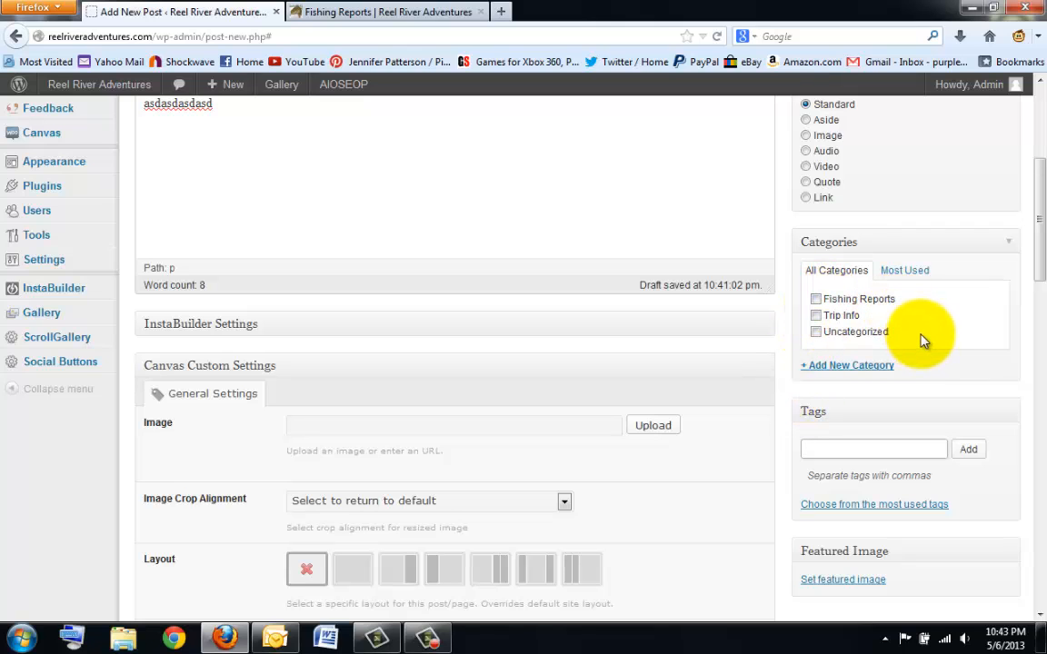
Collapse the Canvas Custom Settings and All in One SEO Pack sections below the post.
scroll(558, 416, "down", 2)
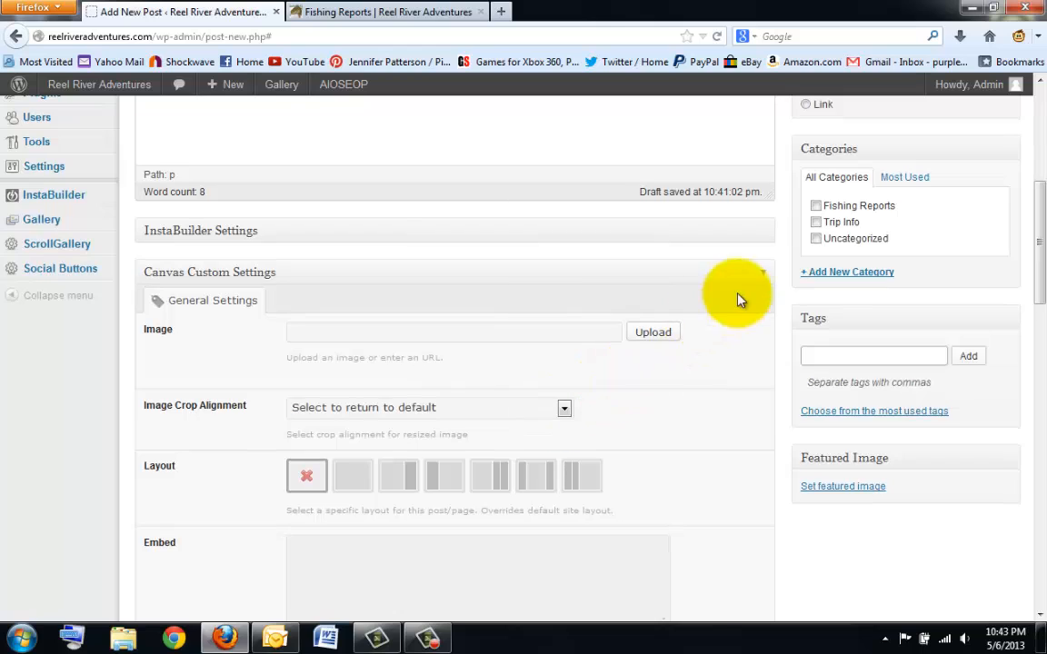
left_click(764, 276)
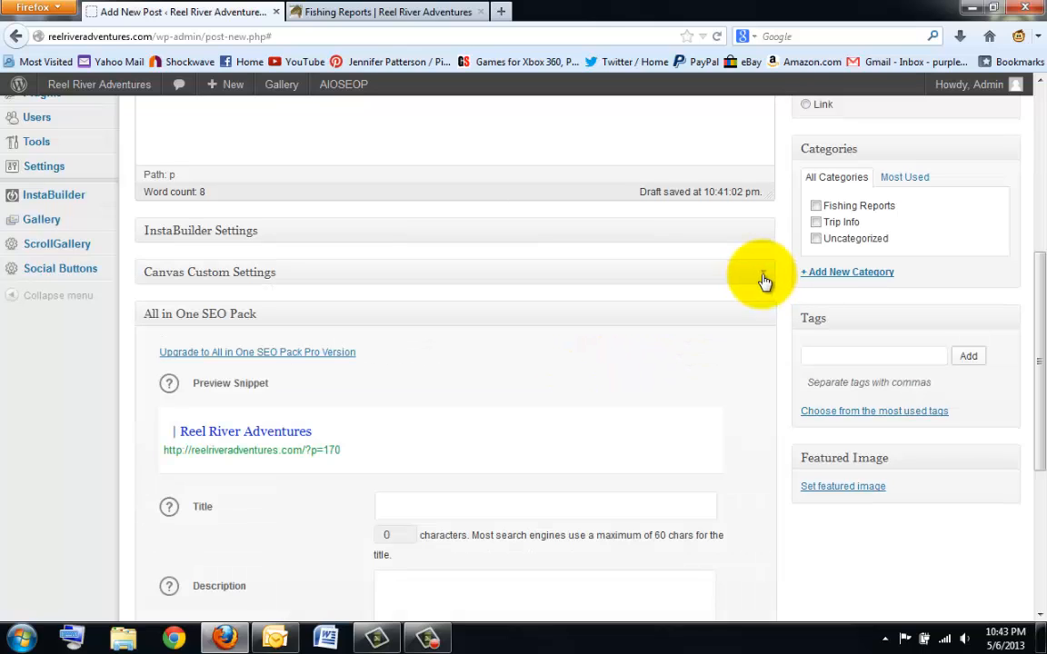
left_click(768, 319)
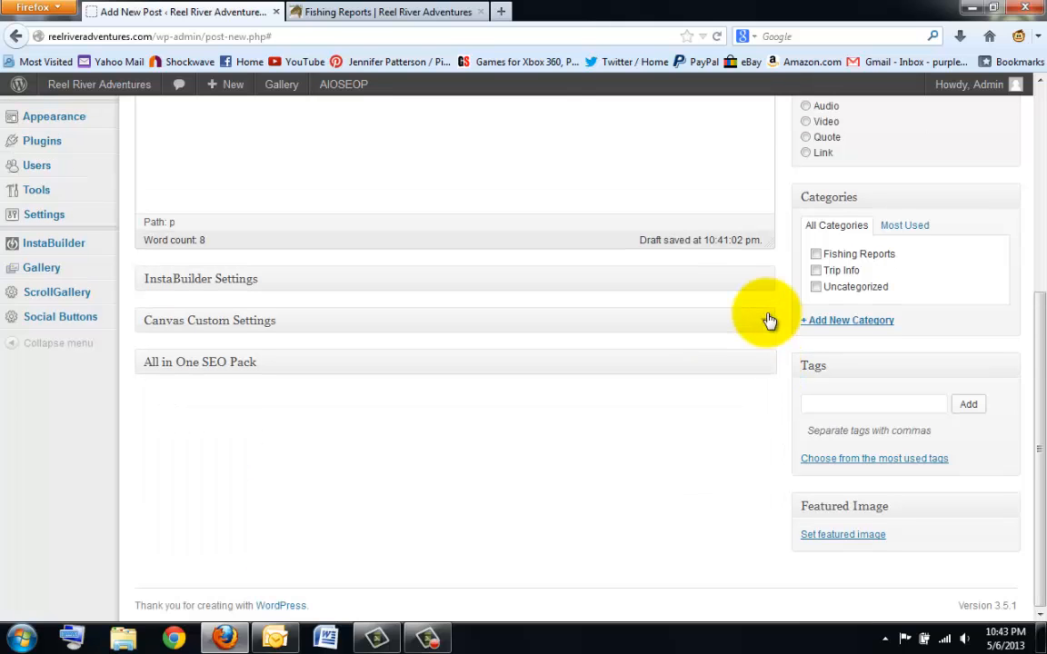
Place the insertion point before the "Sample H2" heading and start adding media there.
scroll(684, 344, "up", 2)
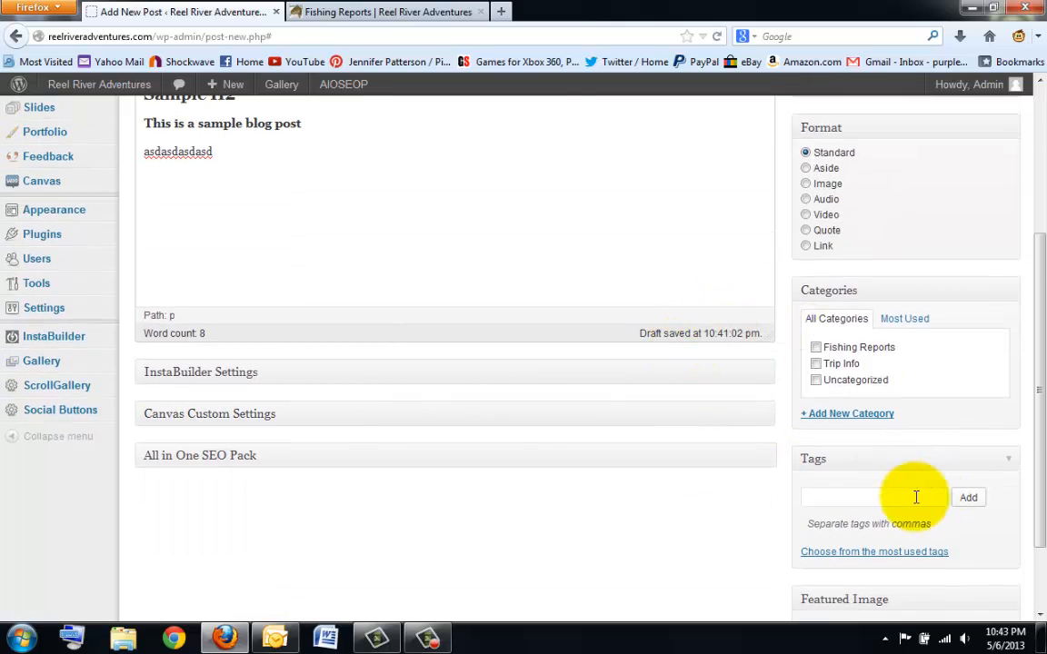
scroll(626, 385, "up", 4)
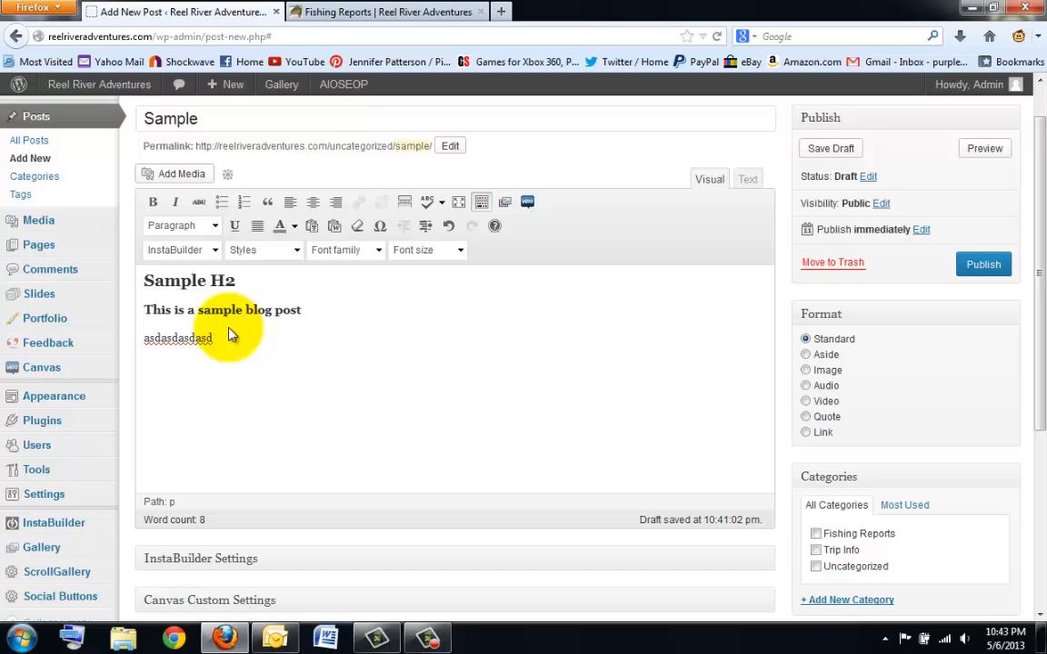
left_click(145, 280)
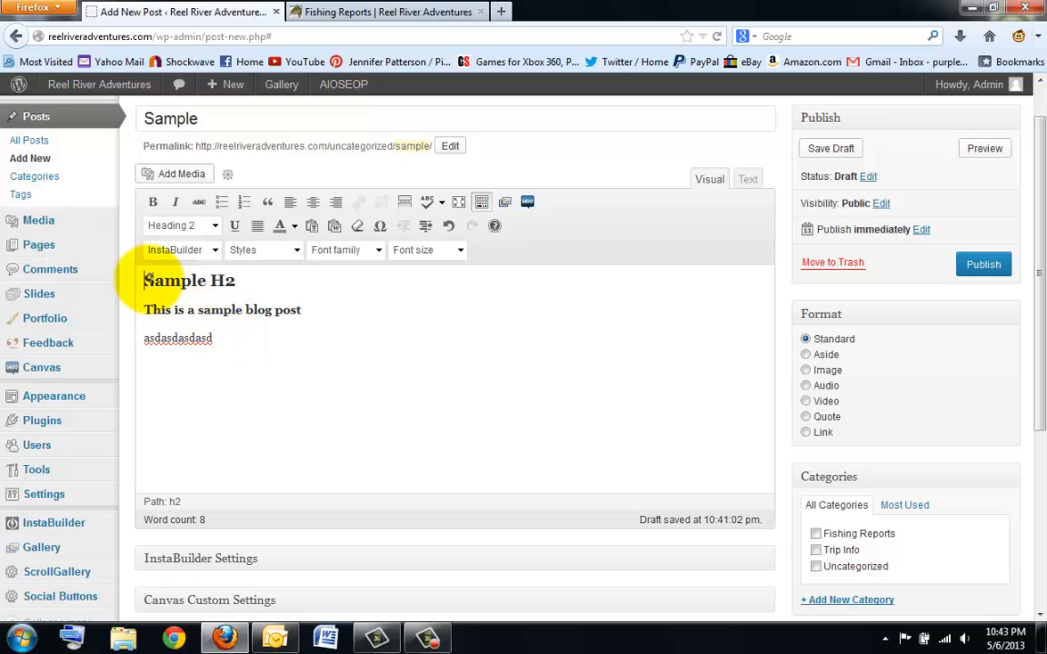
left_click(175, 176)
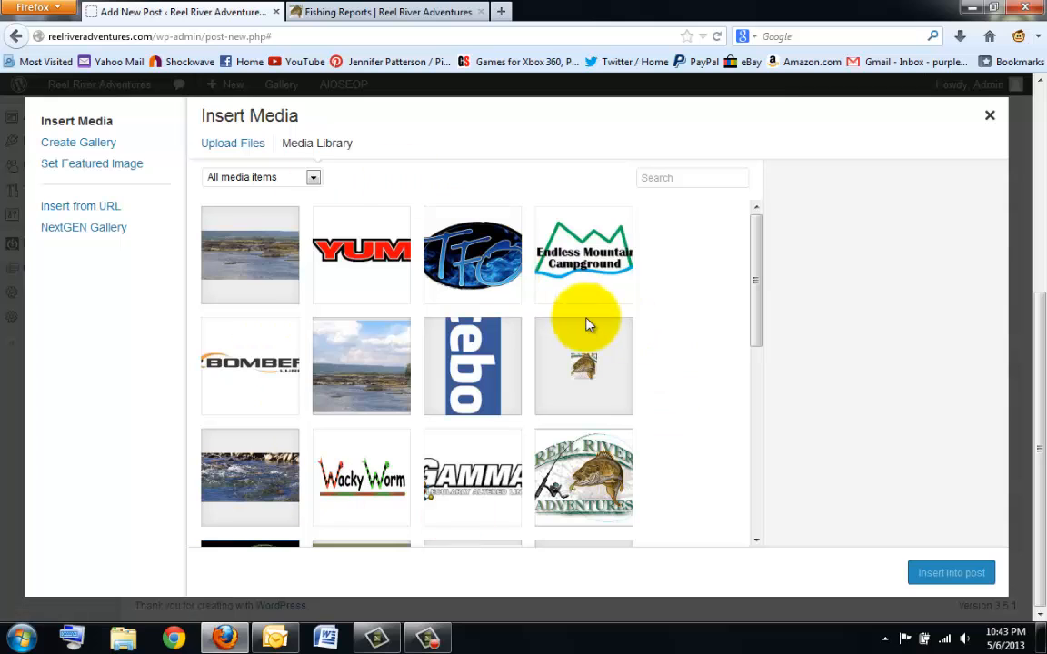
Look through the images in the media library for ones already available to the post.
scroll(556, 479, "down", 1)
scroll(499, 400, "down", 2)
scroll(428, 443, "down", 5)
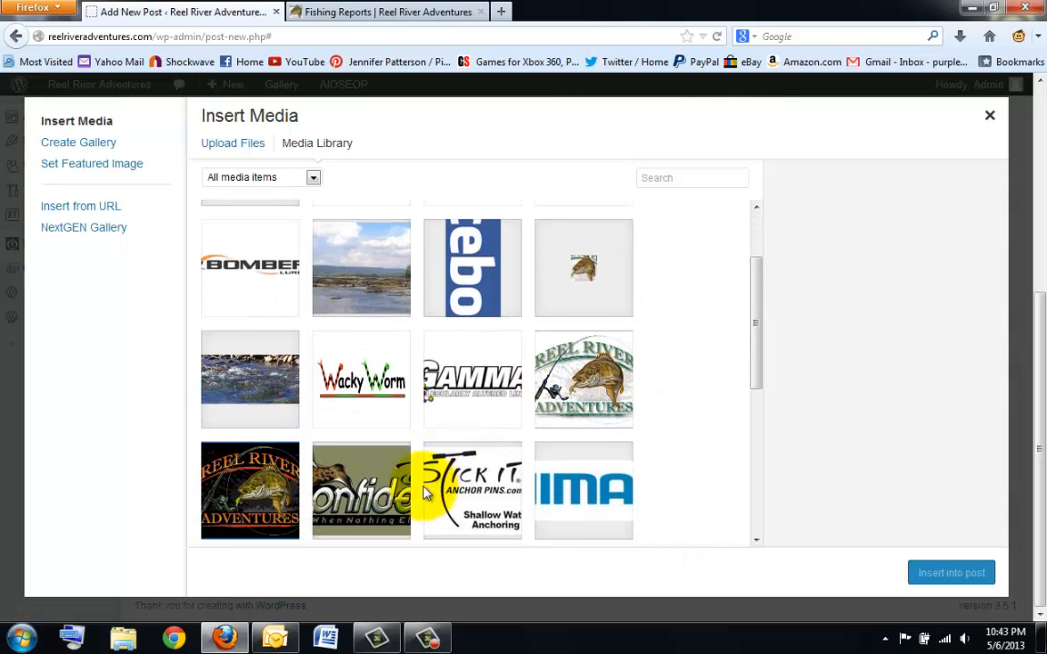
scroll(428, 442, "down", 1)
scroll(481, 486, "up", 1)
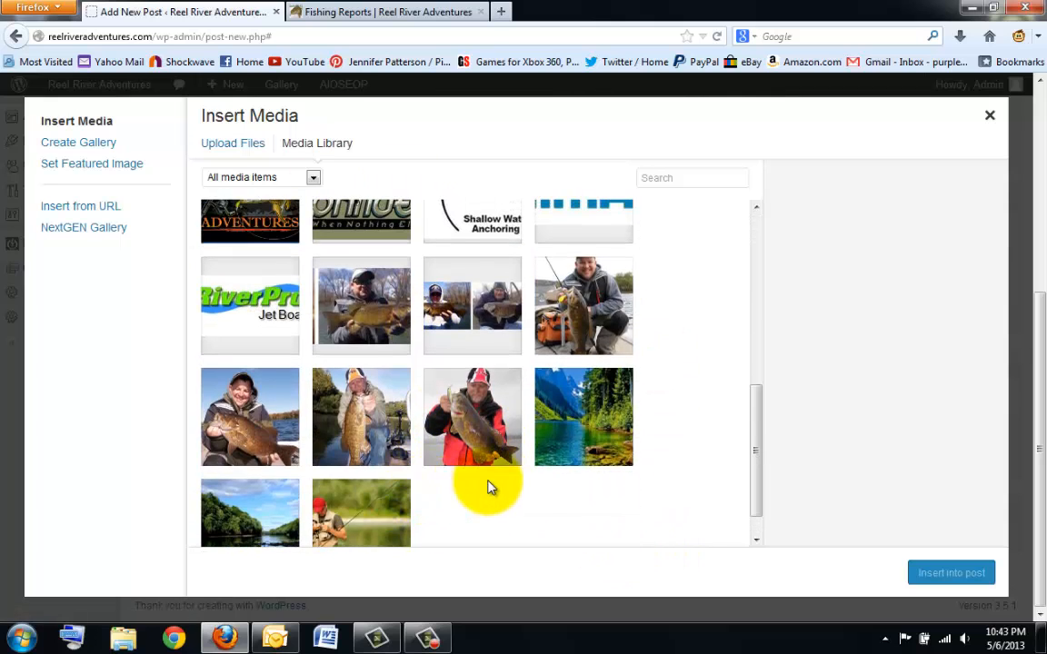
scroll(518, 486, "down", 1)
scroll(341, 393, "up", 10)
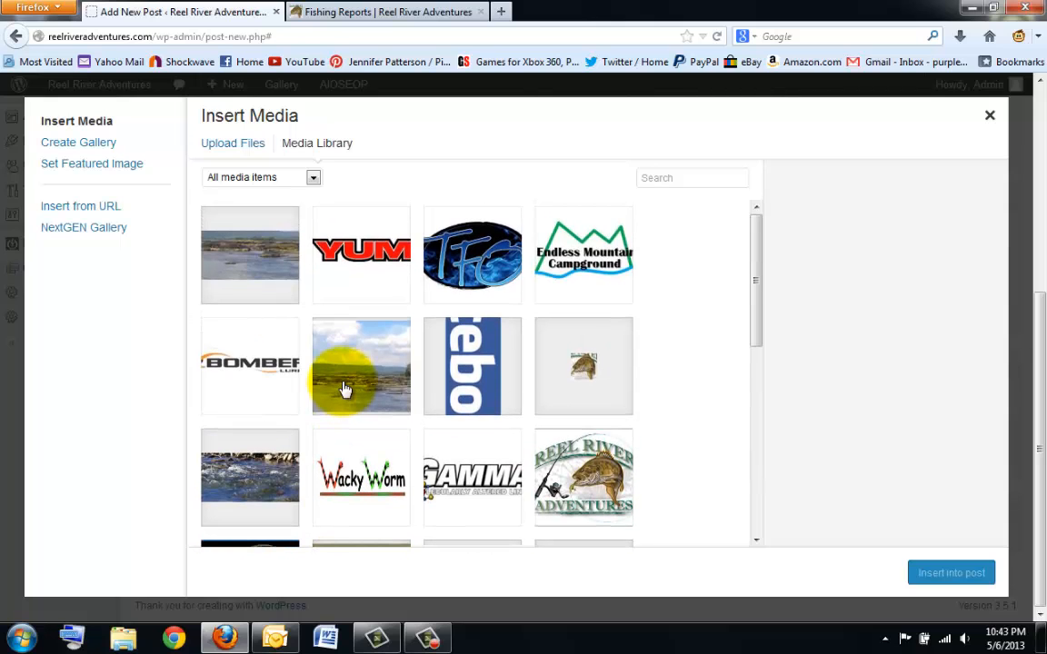
Upload the favicon image from the ReelRiver pictures folder to the media library.
left_click(240, 145)
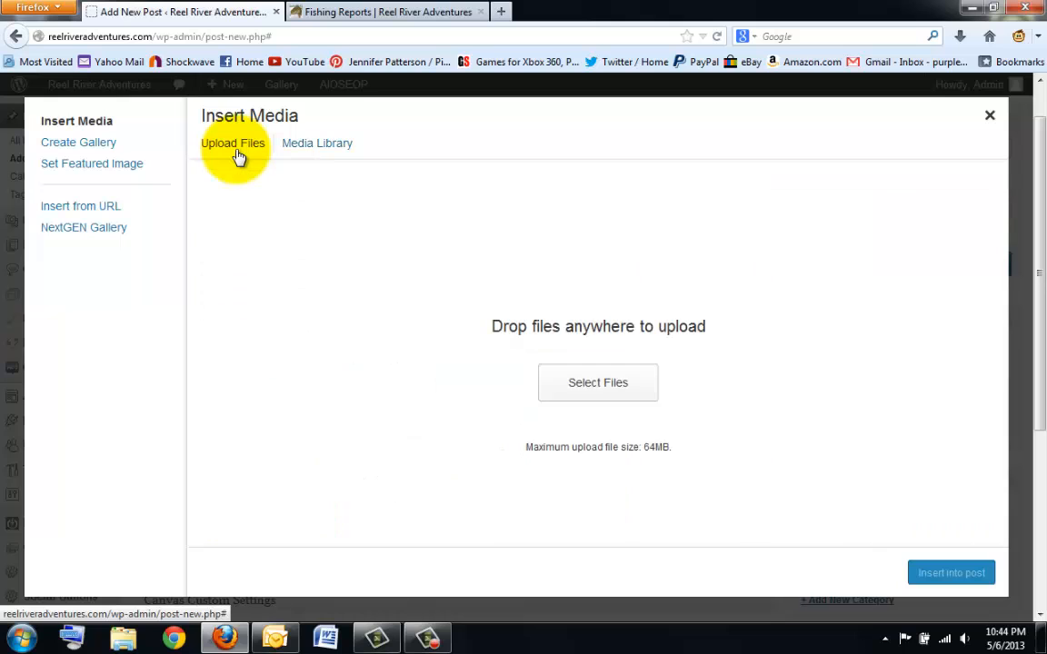
left_click(618, 383)
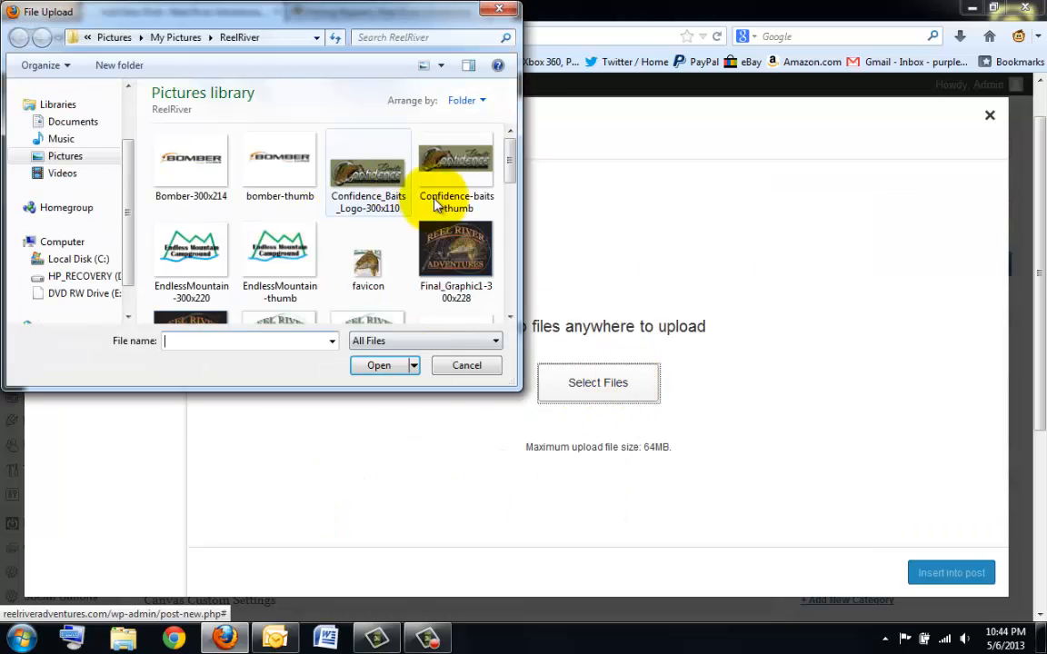
double_click(370, 268)
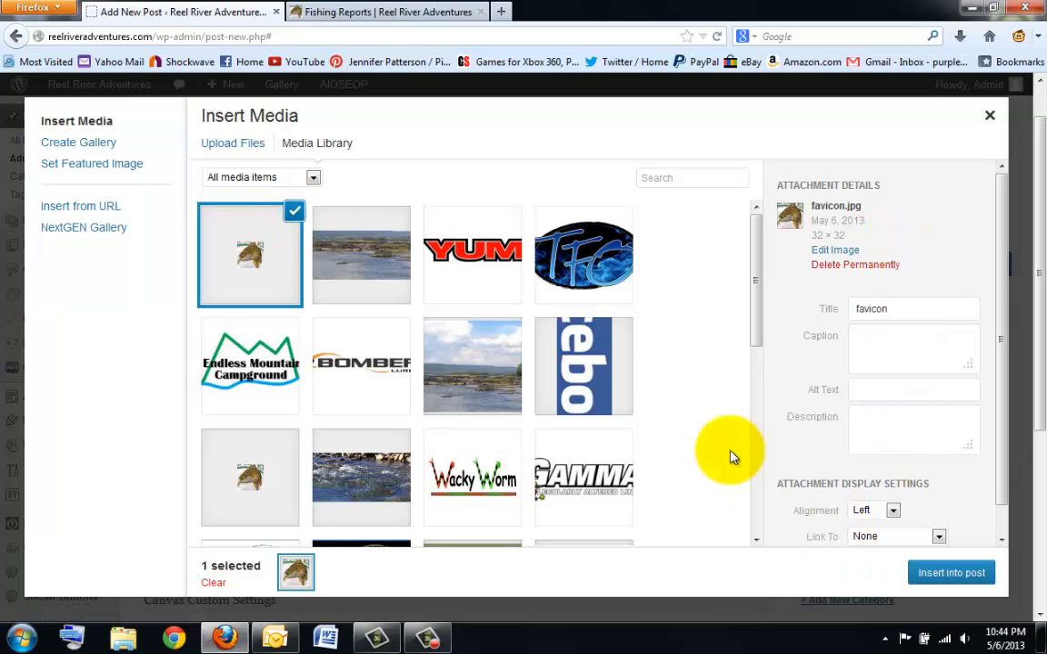
Deselect the uploaded favicon, select the rra-header and EndlessMountain images in turn, and reselect the uploaded favicon.
left_click(293, 218)
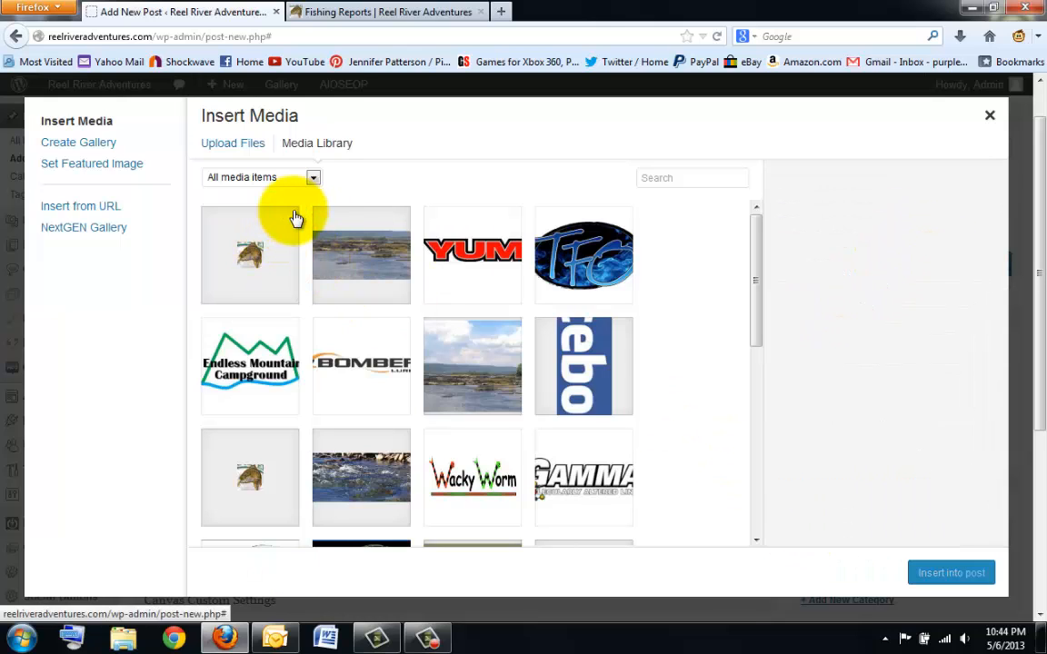
left_click(286, 268)
left_click(360, 259)
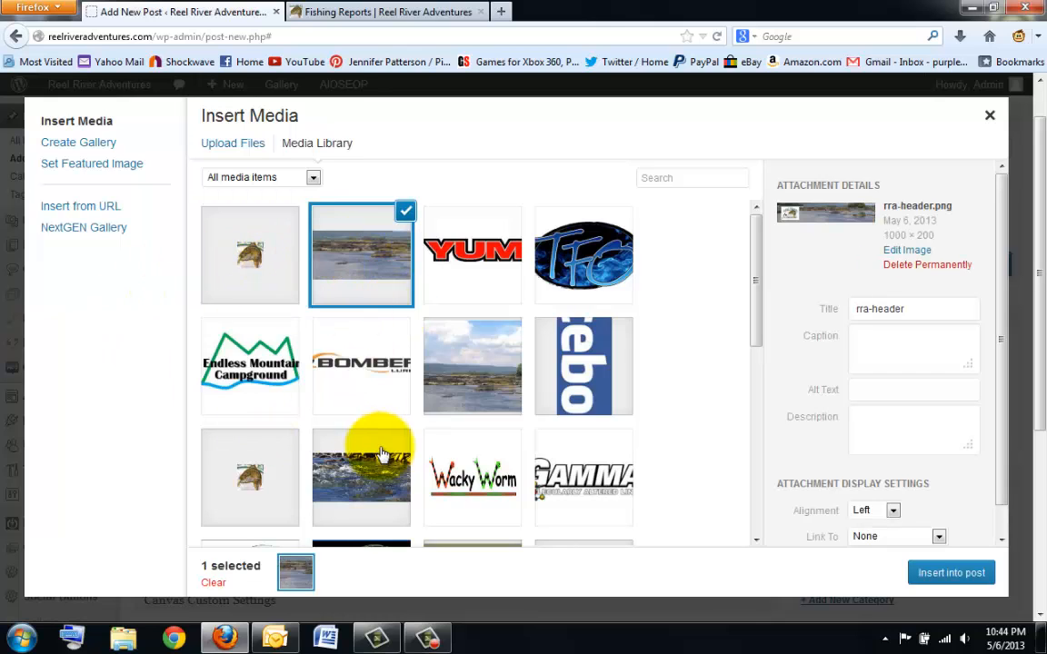
left_click(255, 368)
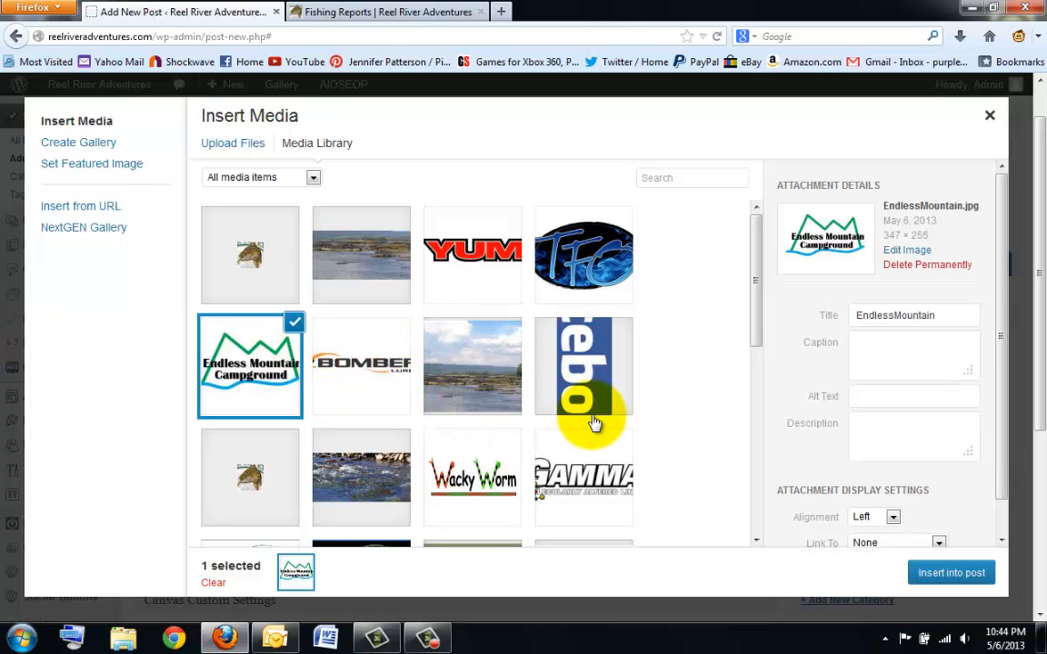
left_click(252, 257)
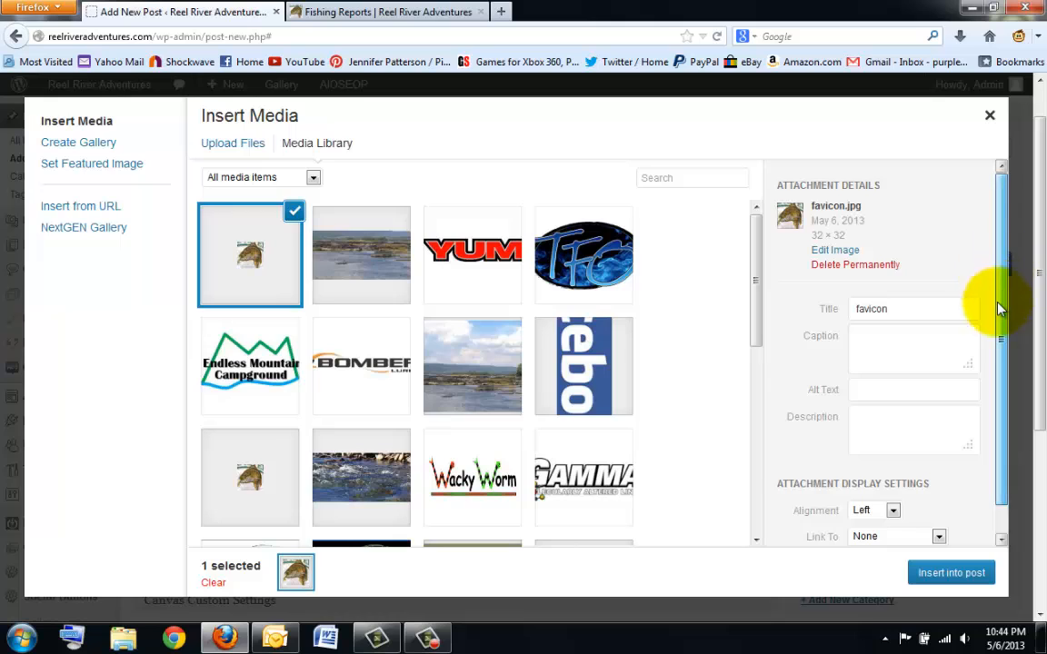
Examine the Caption and Alt Text fields in the attachment details of favicon.jpg.
left_click_drag(1000, 306, 886, 331)
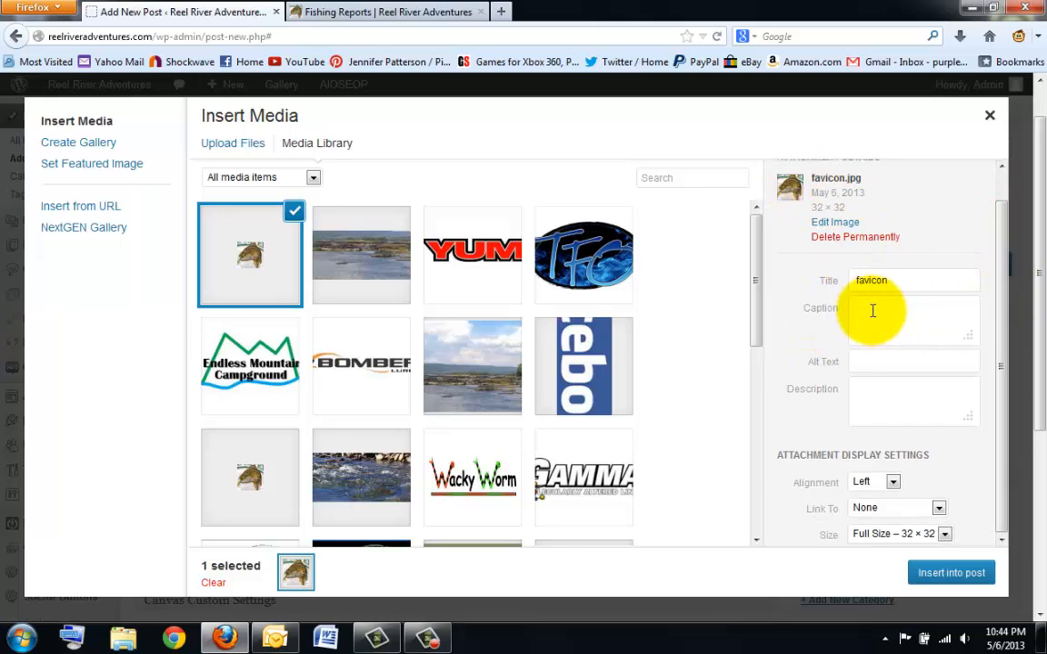
left_click(871, 309)
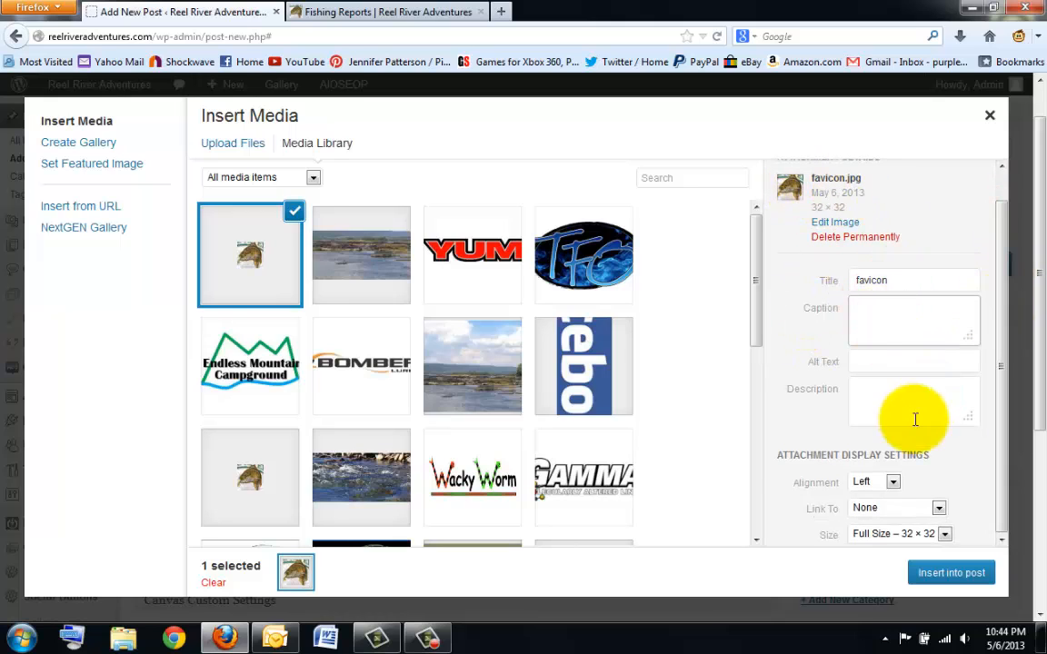
left_click_drag(807, 362, 838, 362)
left_click(840, 369)
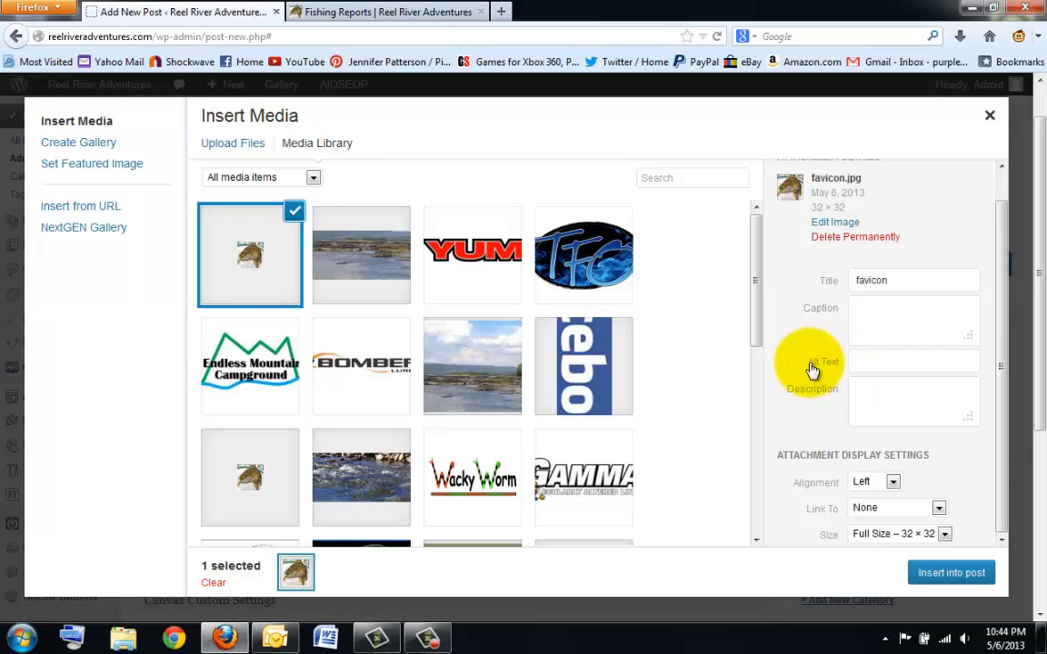
left_click_drag(808, 367, 840, 372)
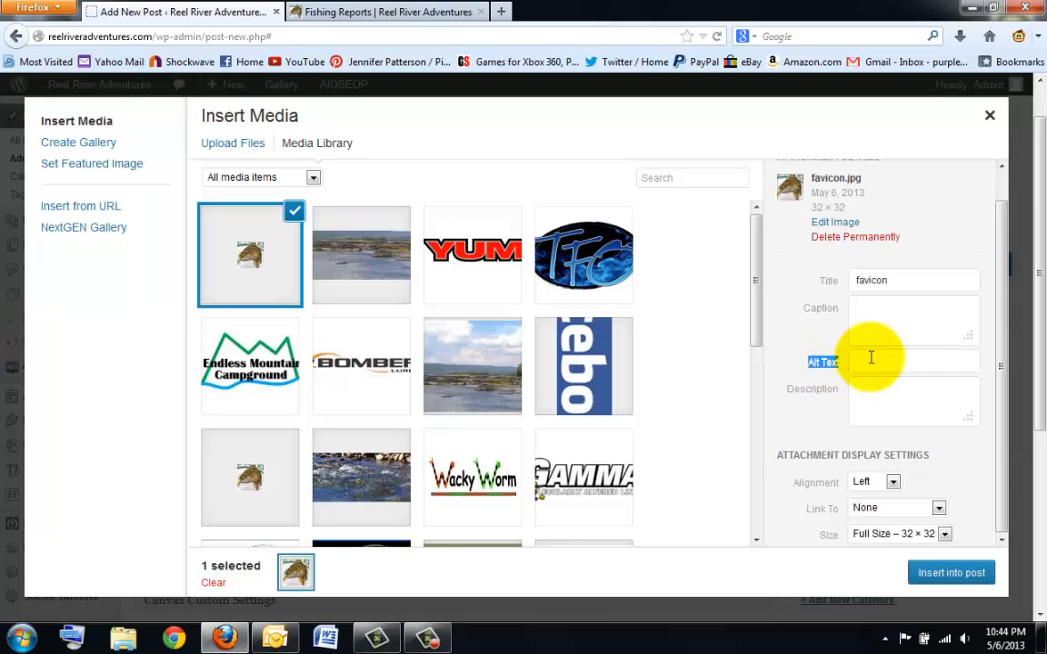
Examine the Alt Text and Description fields and the Attachment Display Settings section for favicon.jpg.
left_click(872, 360)
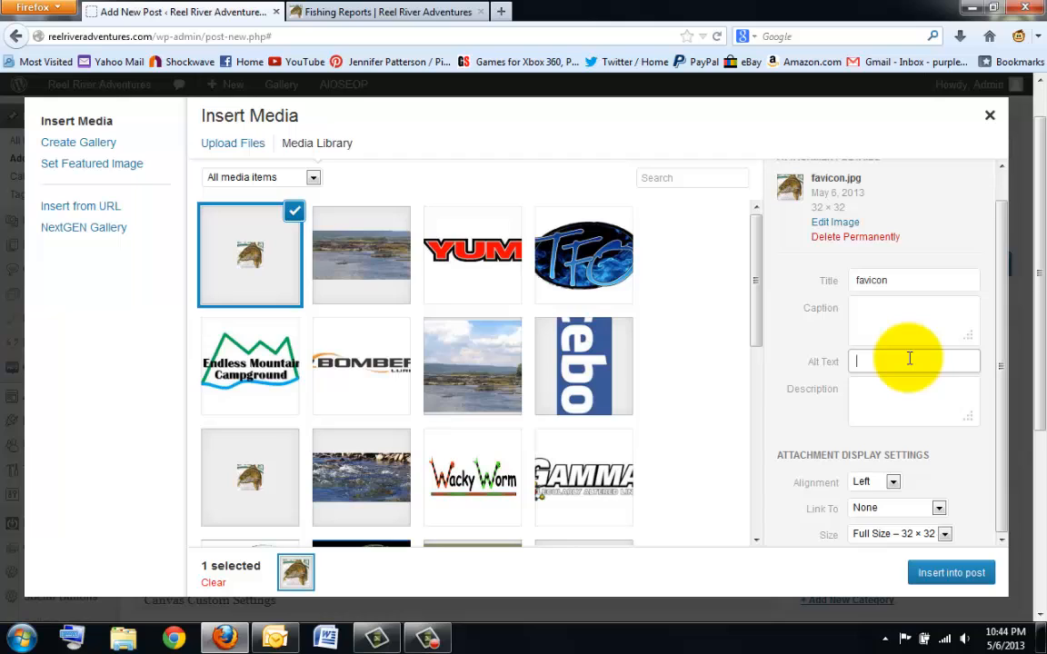
left_click(857, 392)
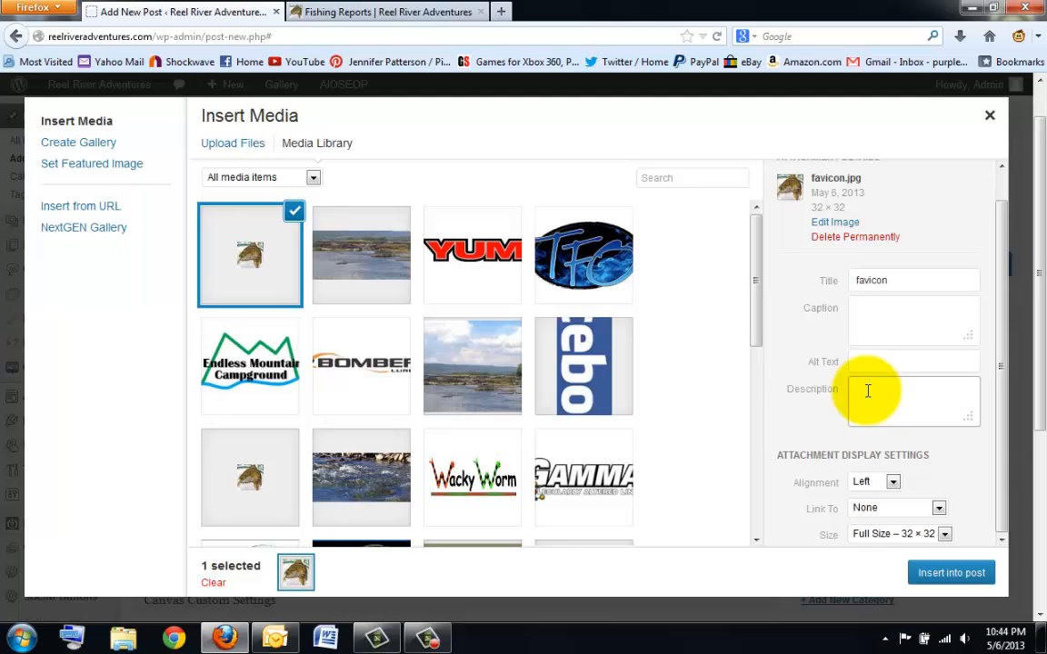
scroll(868, 391, "down", 2)
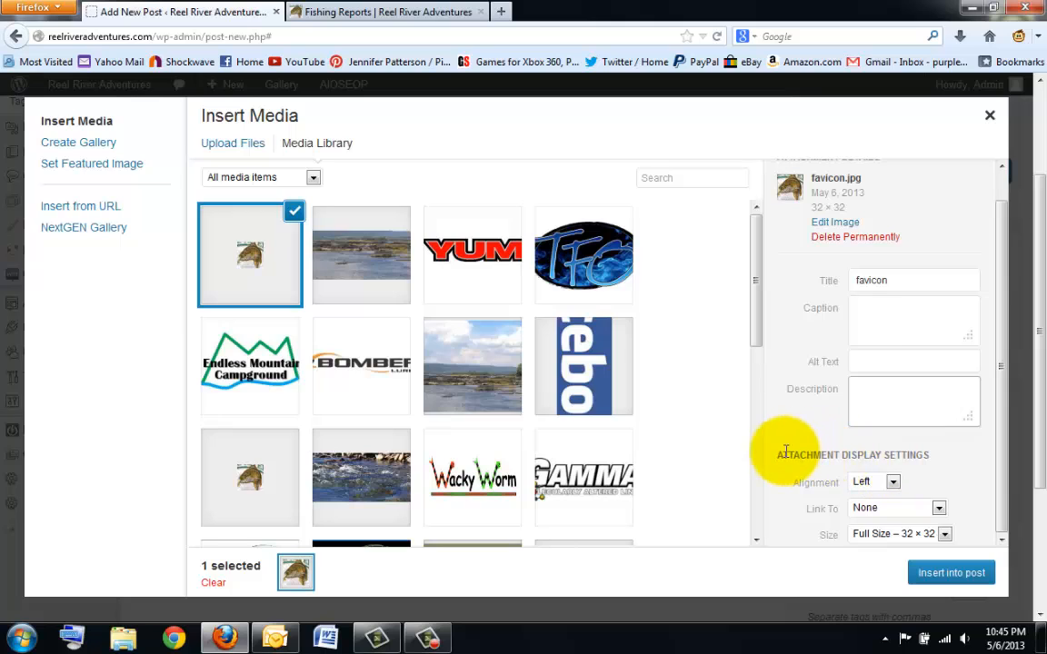
left_click_drag(770, 455, 935, 460)
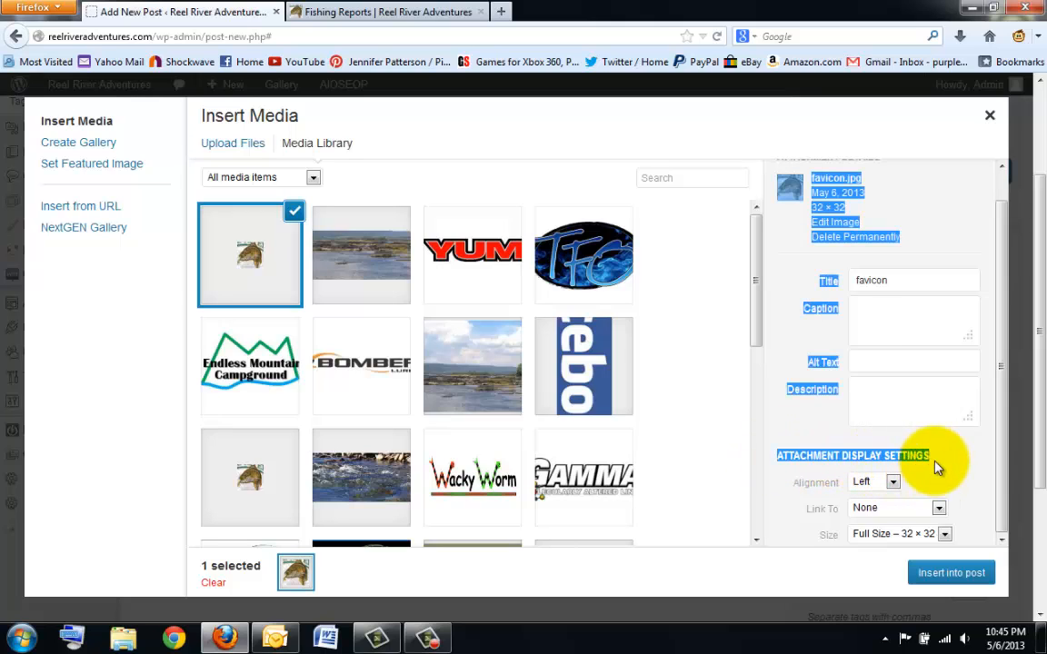
left_click(927, 494)
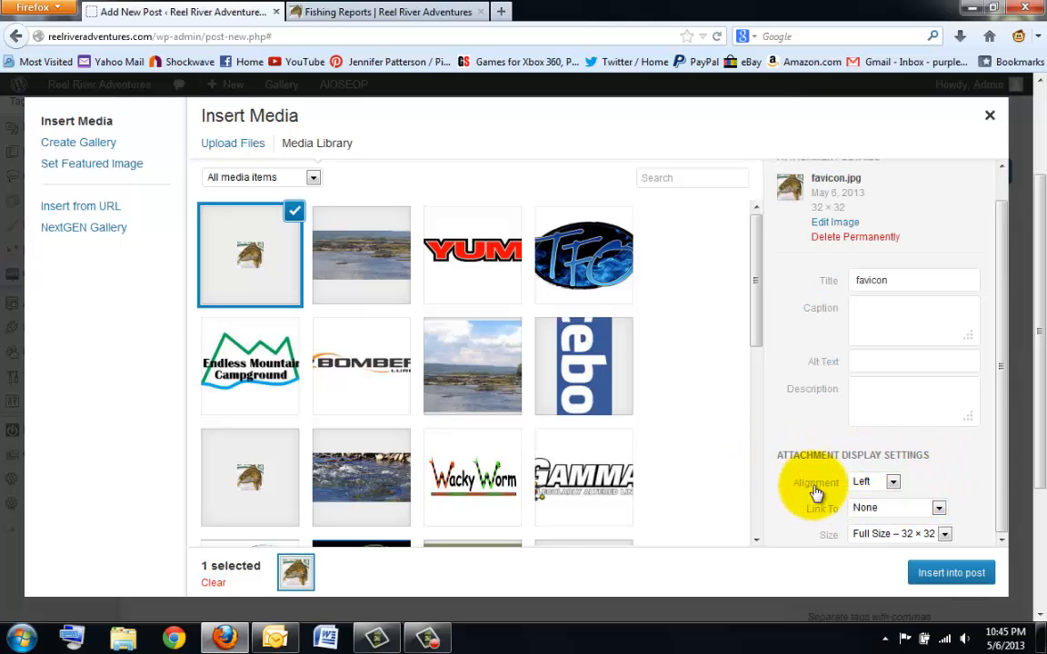
Review the available Alignment, Link To and Size options for favicon.jpg, keeping Left, None and Full Size.
left_click(866, 484)
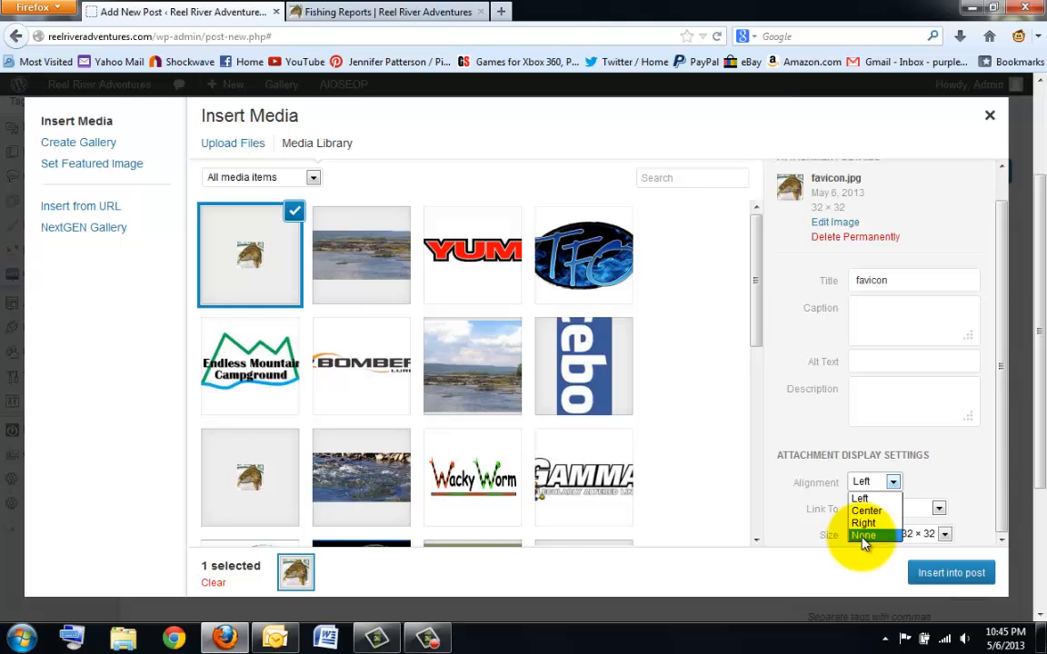
left_click(925, 480)
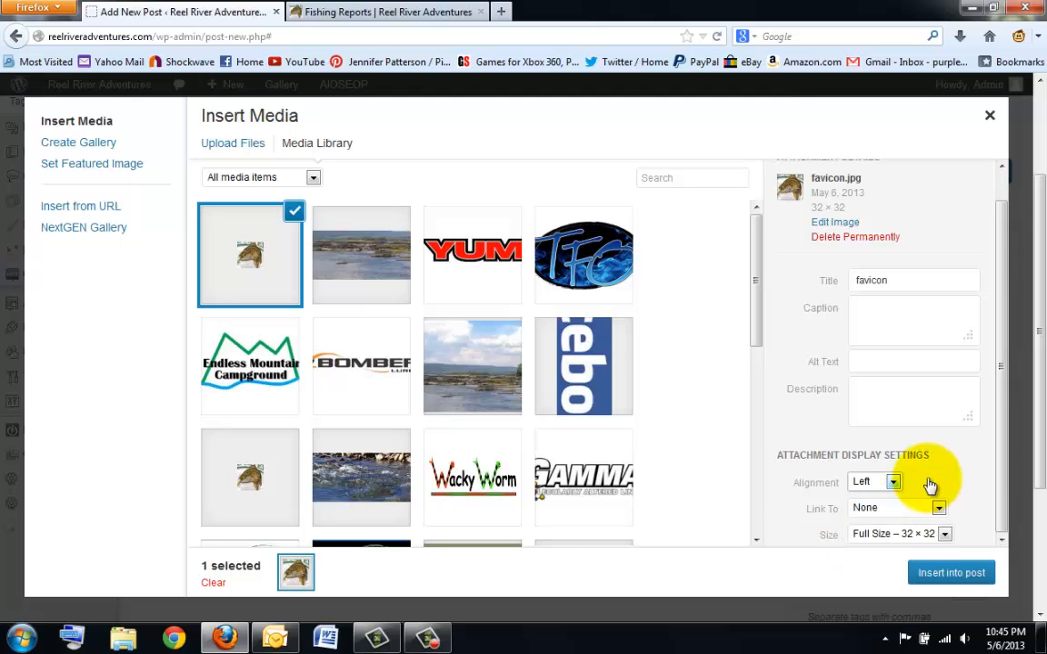
left_click(863, 509)
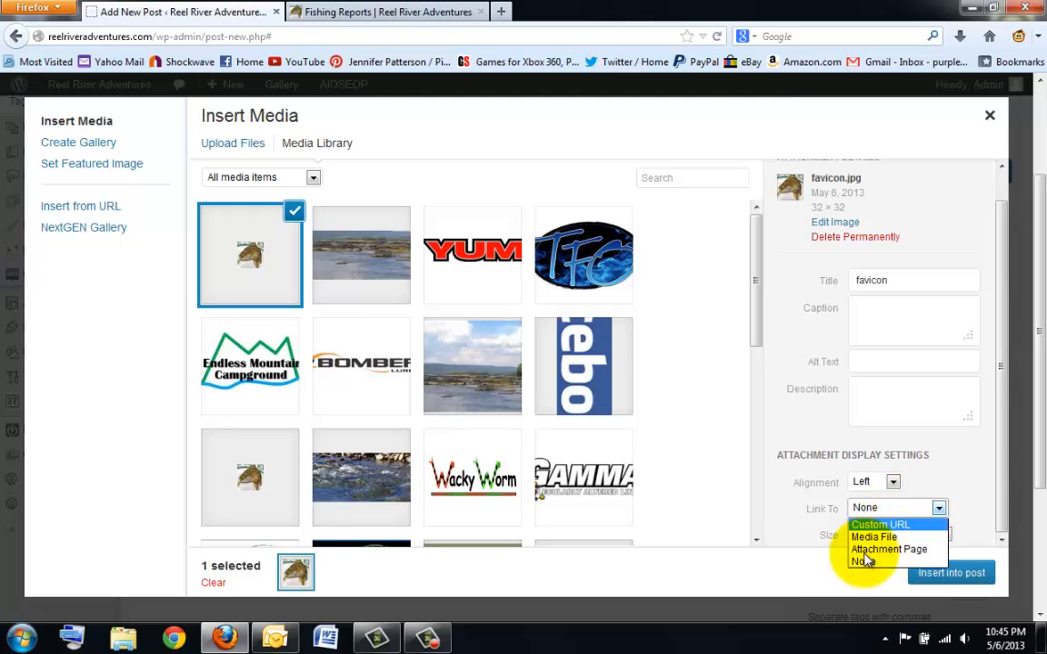
left_click(863, 562)
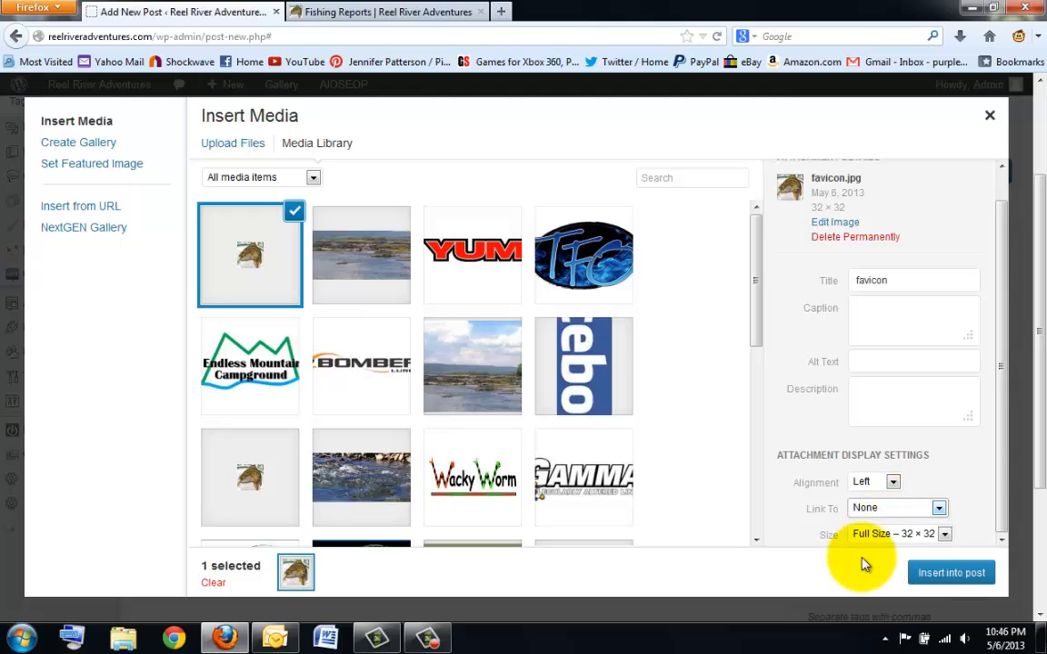
left_click(888, 511)
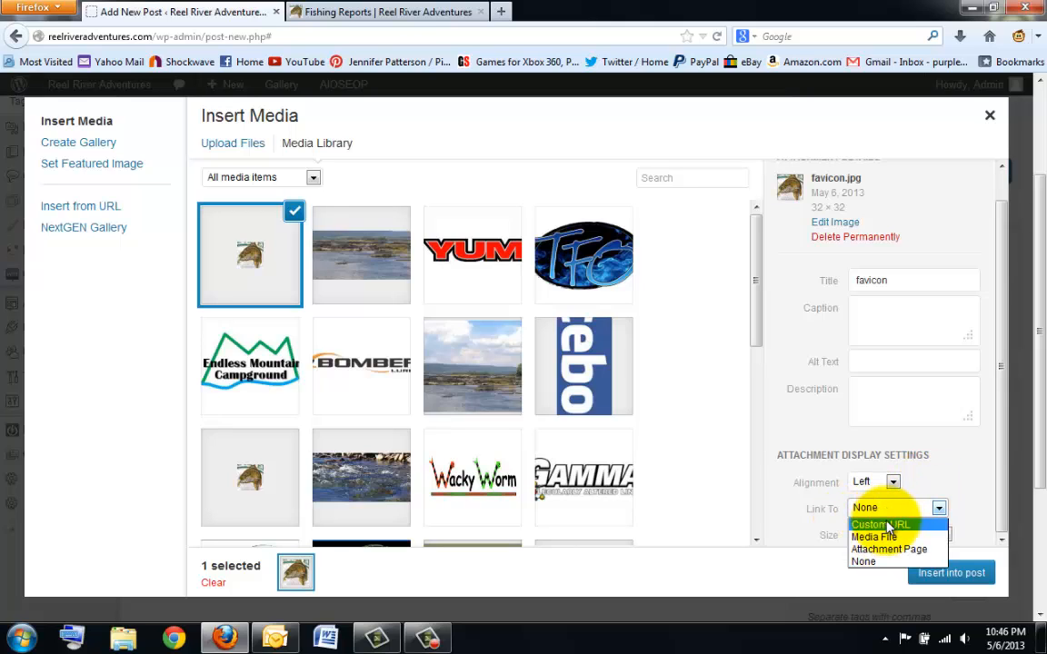
left_click(937, 505)
left_click(876, 536)
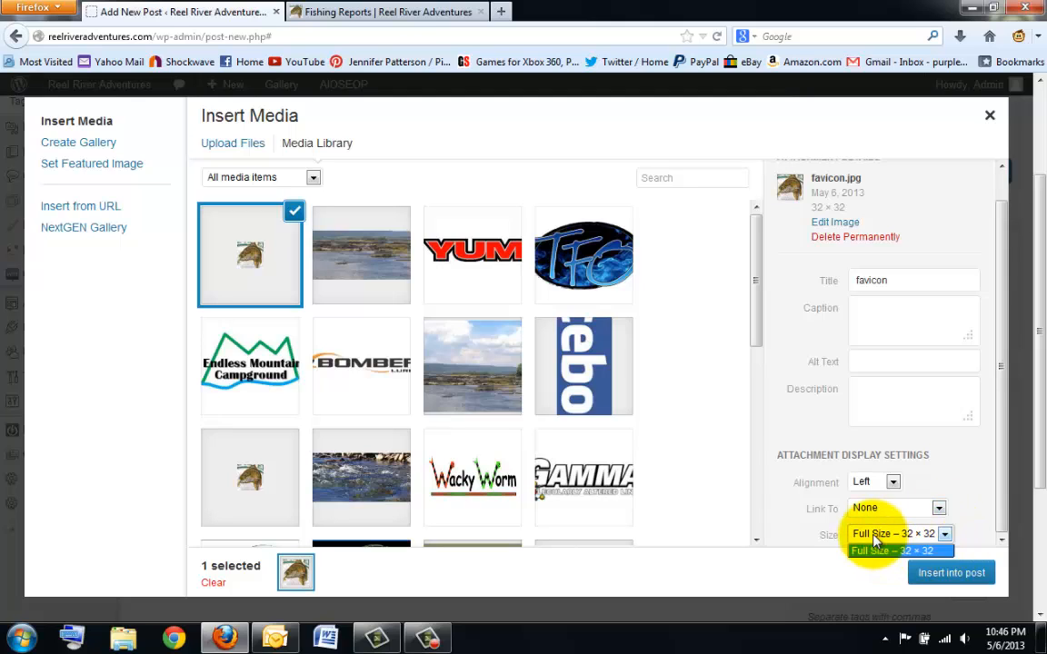
left_click(945, 538)
Select fishing.jpg in the media library to review its size options, and select the Schuylkill River wallpaper image.
scroll(702, 327, "down", 3)
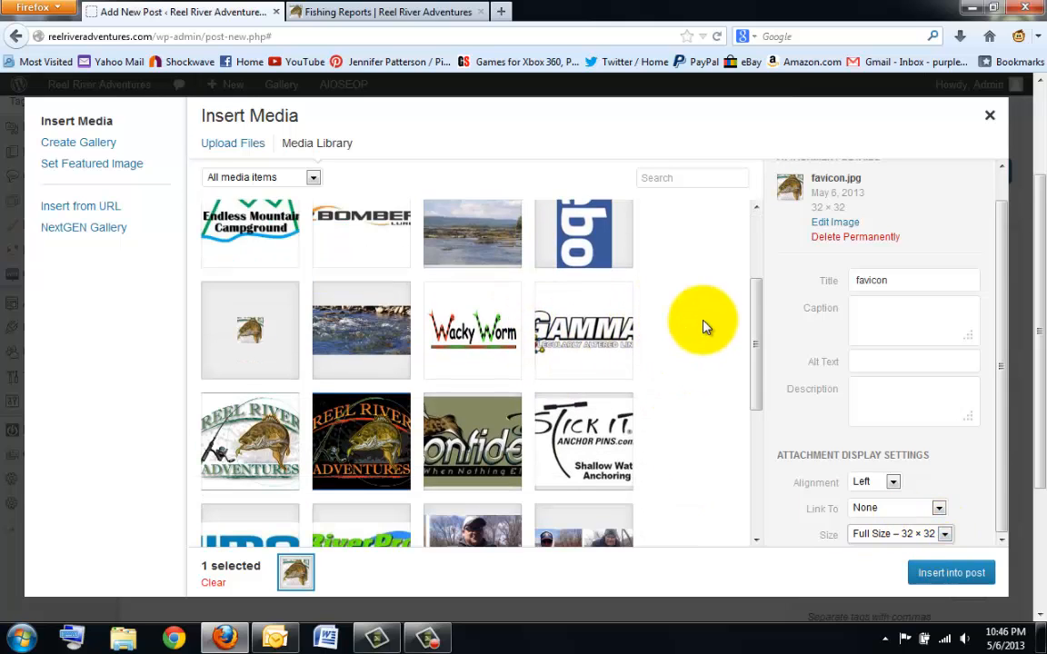
scroll(564, 400, "down", 3)
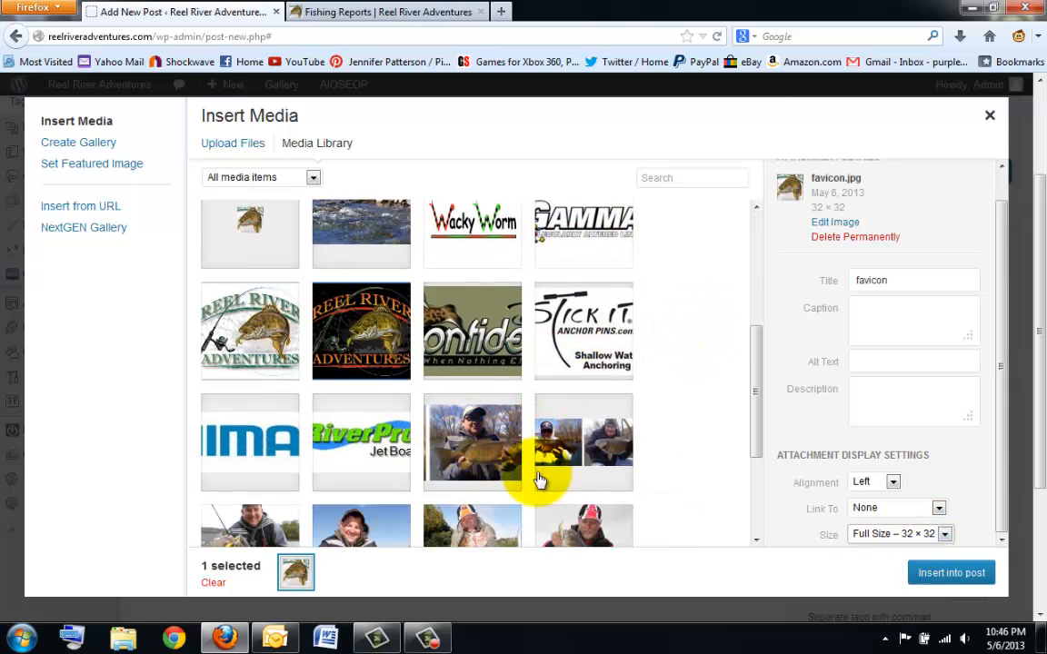
scroll(564, 454, "down", 5)
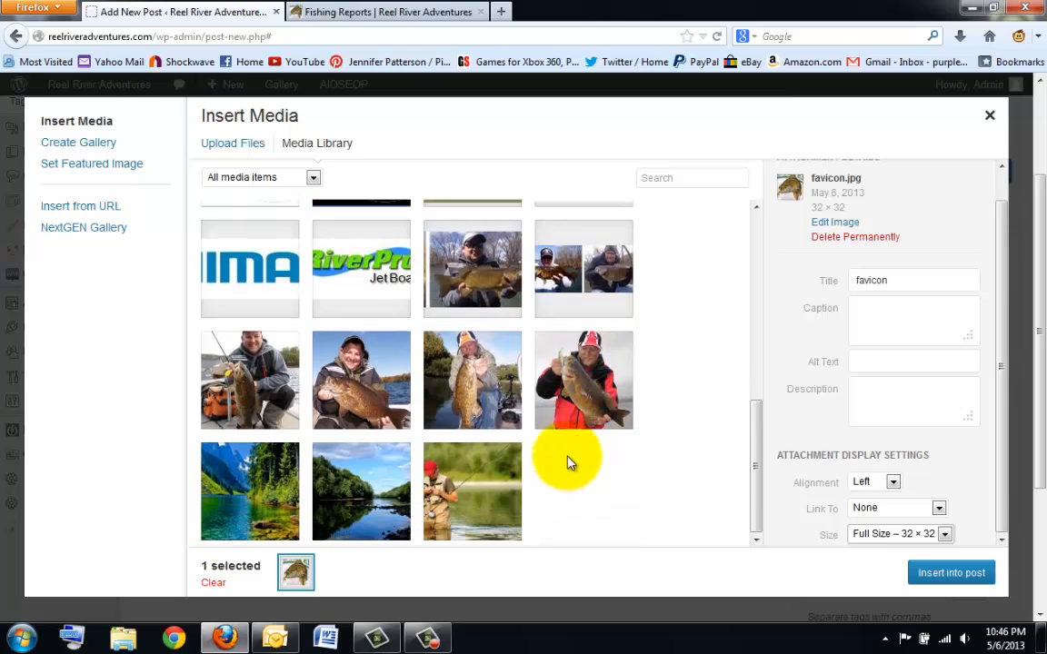
left_click(463, 488)
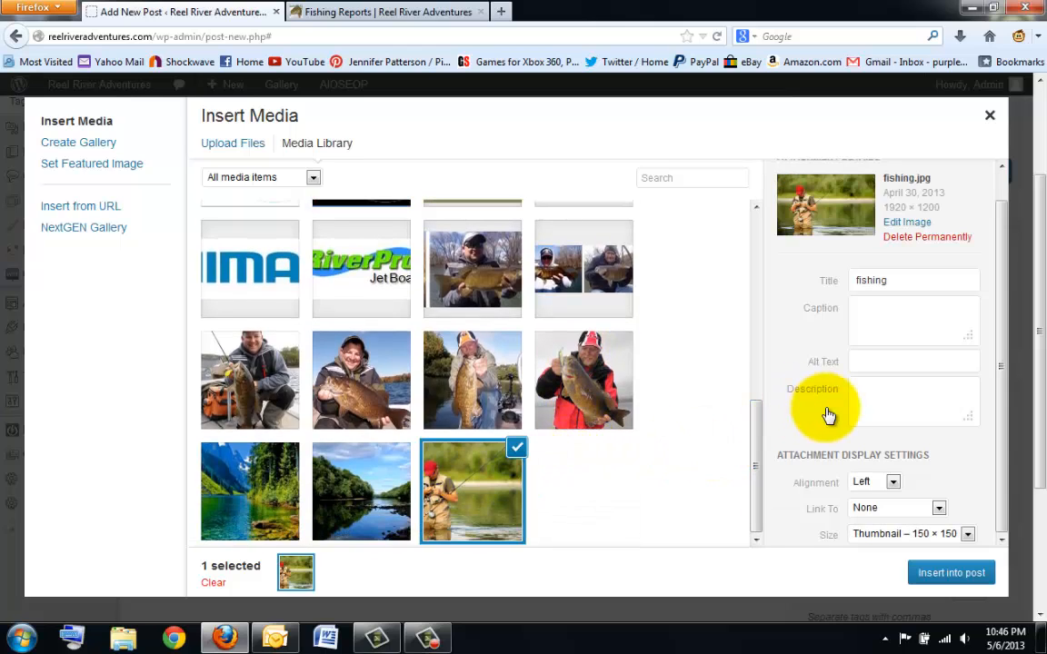
left_click(967, 534)
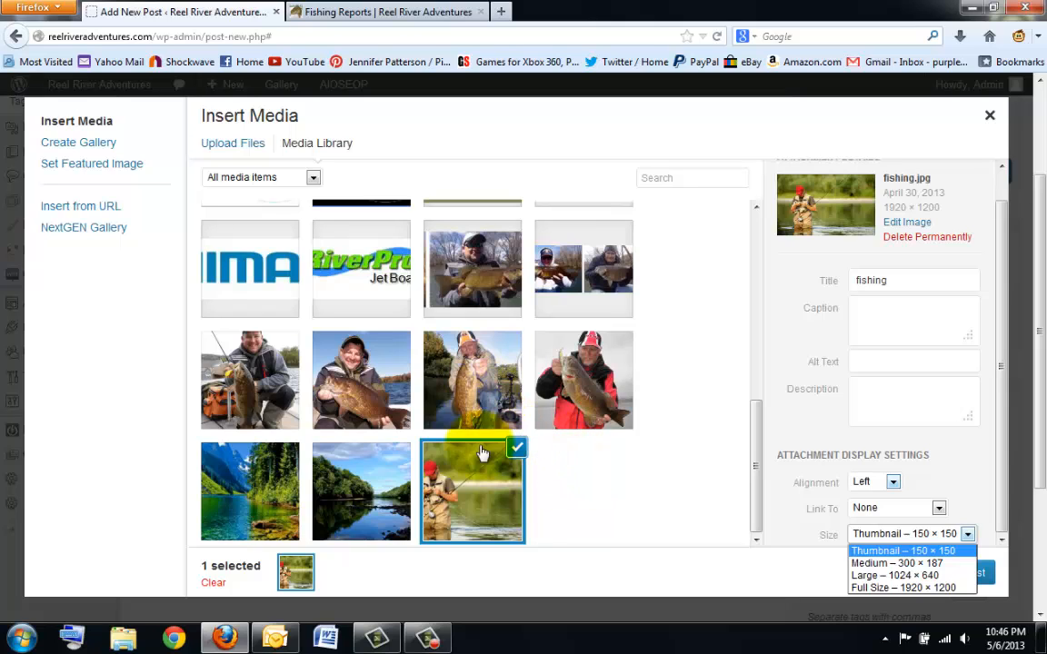
left_click(502, 397)
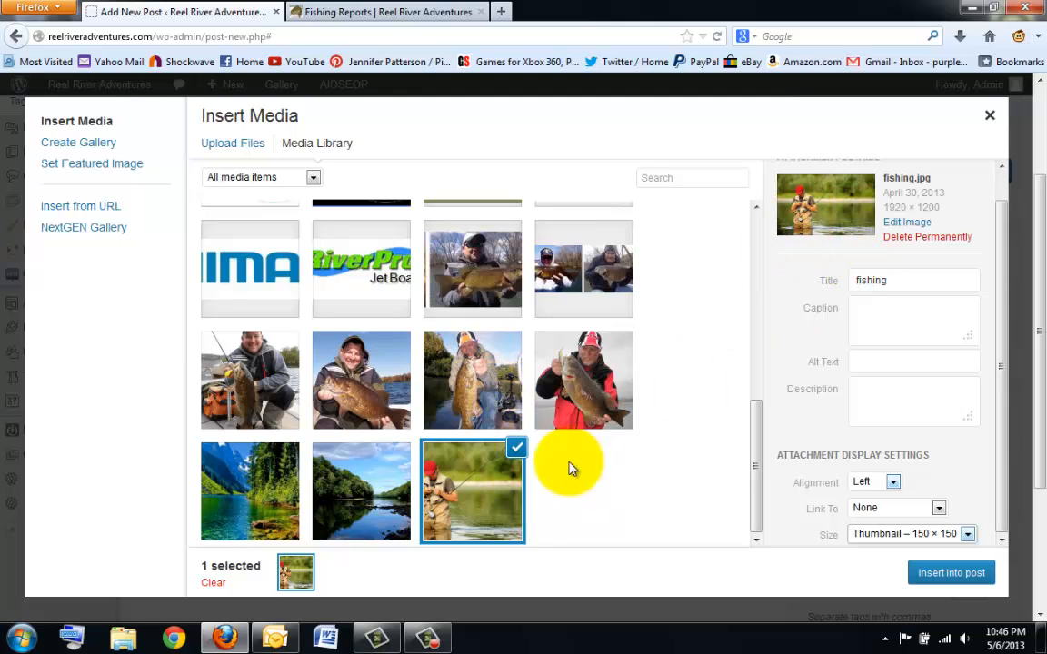
left_click(341, 497)
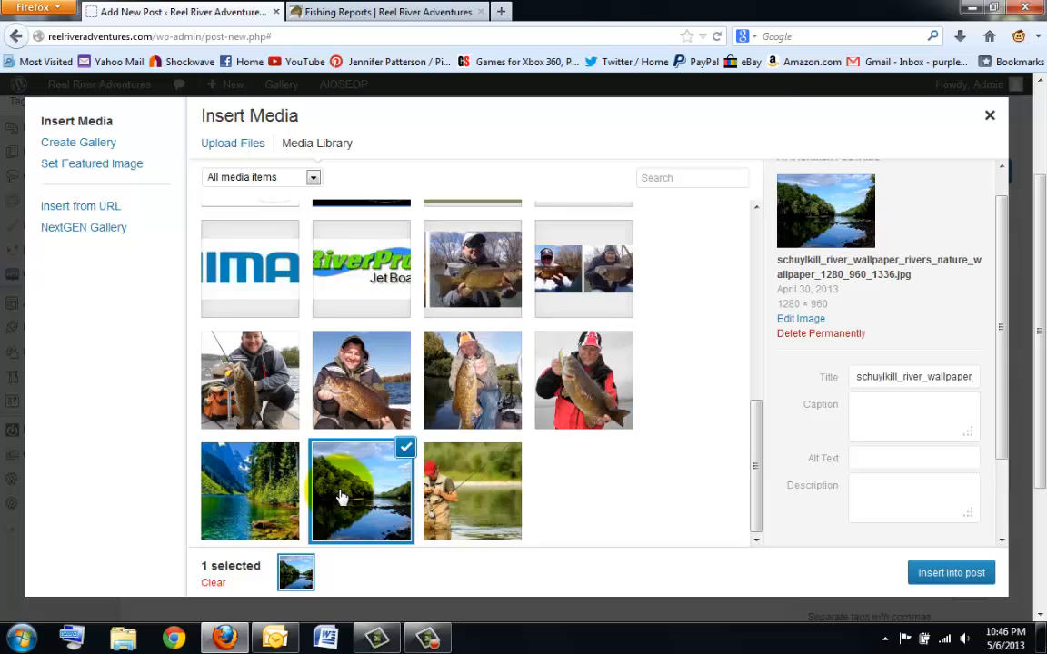
Insert the photo of the angler in the orange-and-white cap into the post at Medium size, 255 × 300, aligned left without a link.
left_click(460, 392)
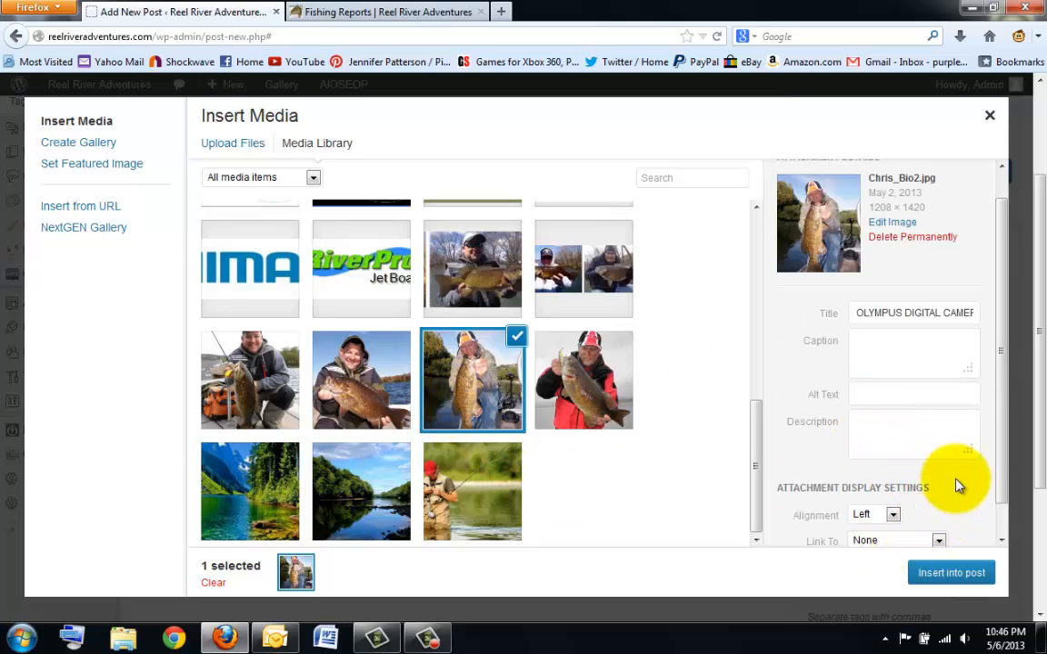
scroll(959, 486, "down", 1)
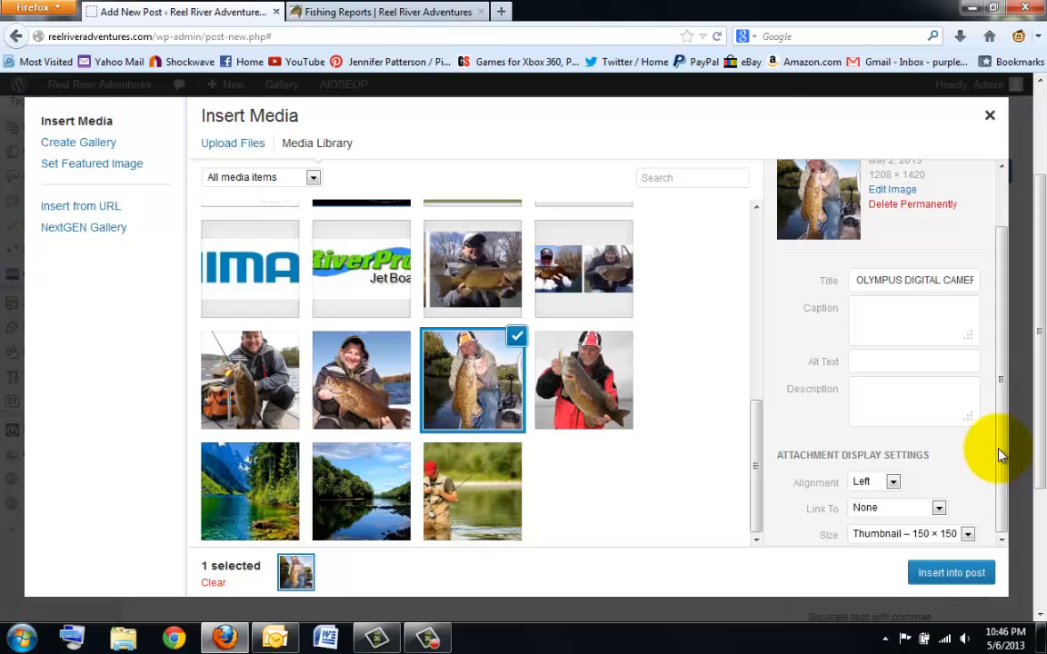
left_click(895, 533)
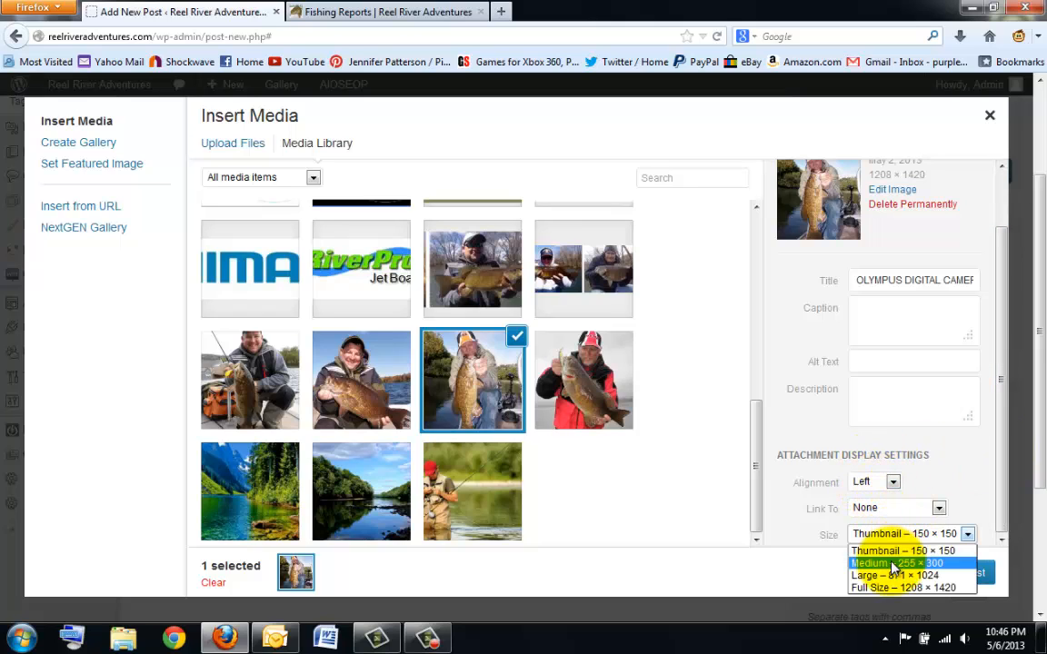
left_click(893, 565)
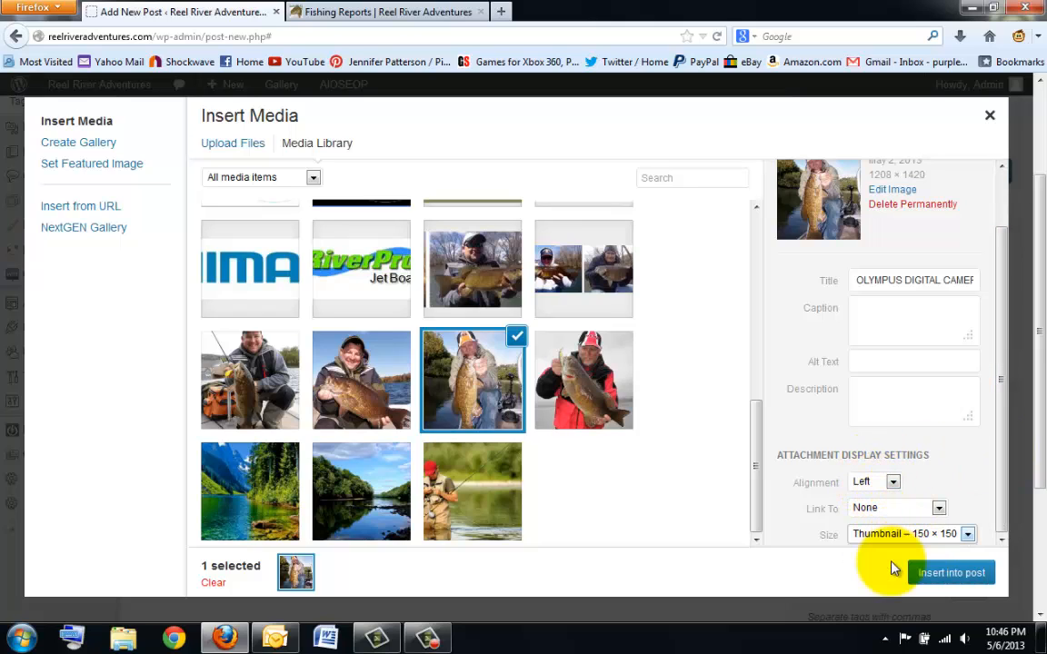
left_click(947, 573)
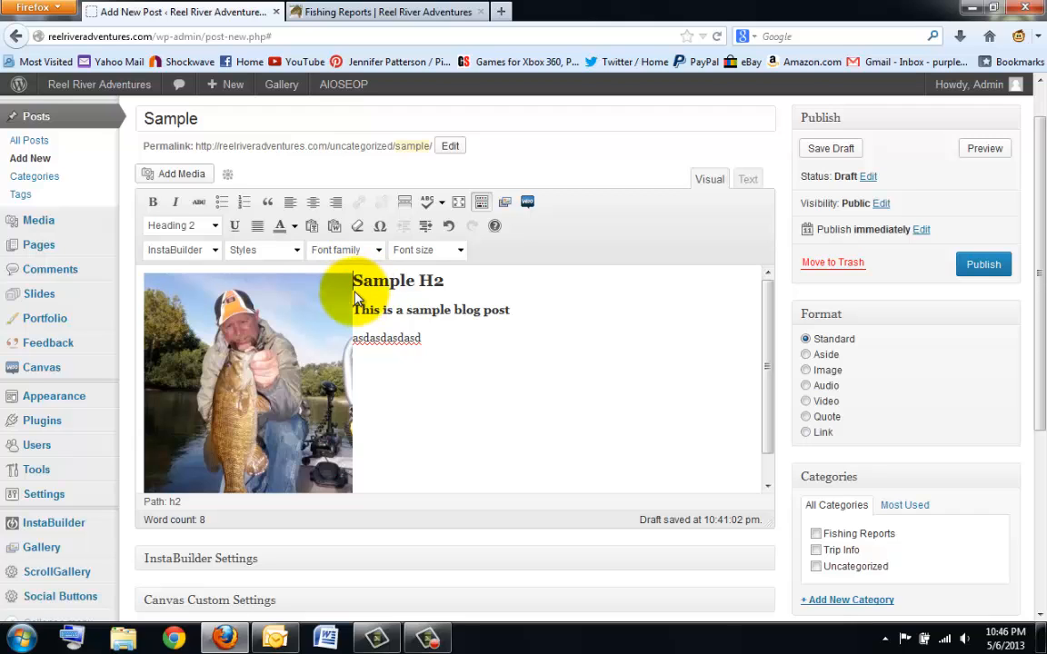
Check how the two headings and the paragraph sit beside the inserted photo in the post body.
left_click(355, 310)
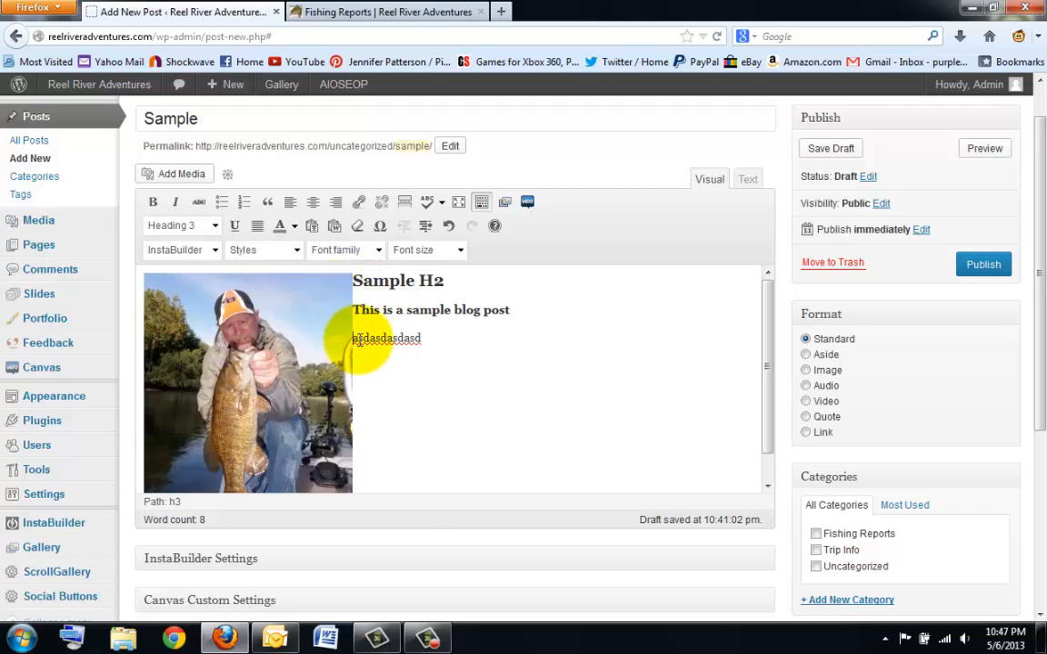
left_click(357, 339)
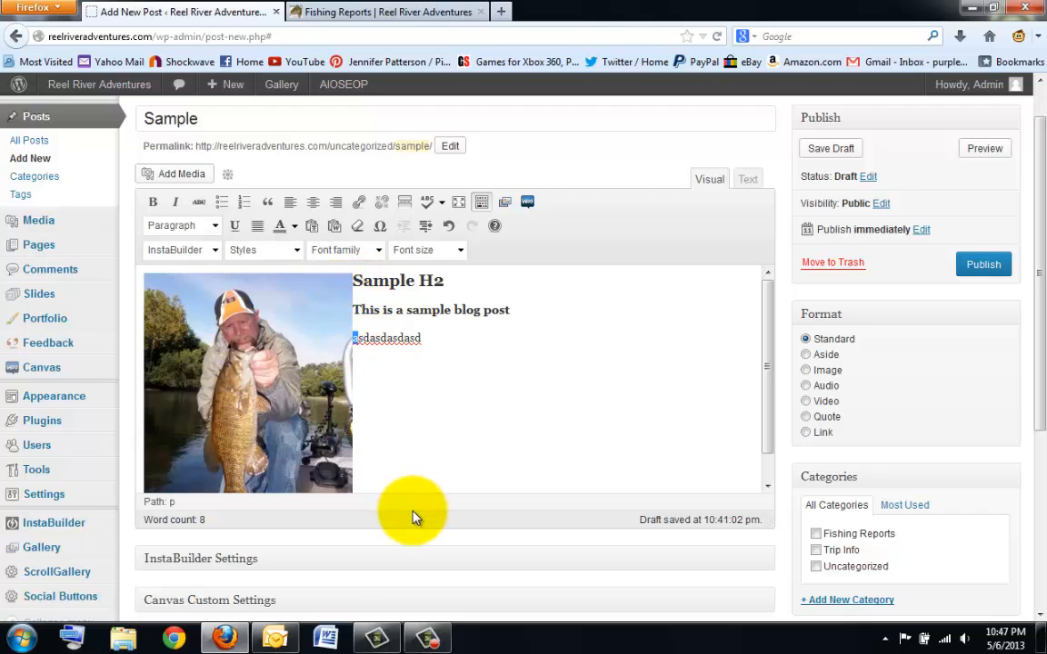
left_click(240, 368)
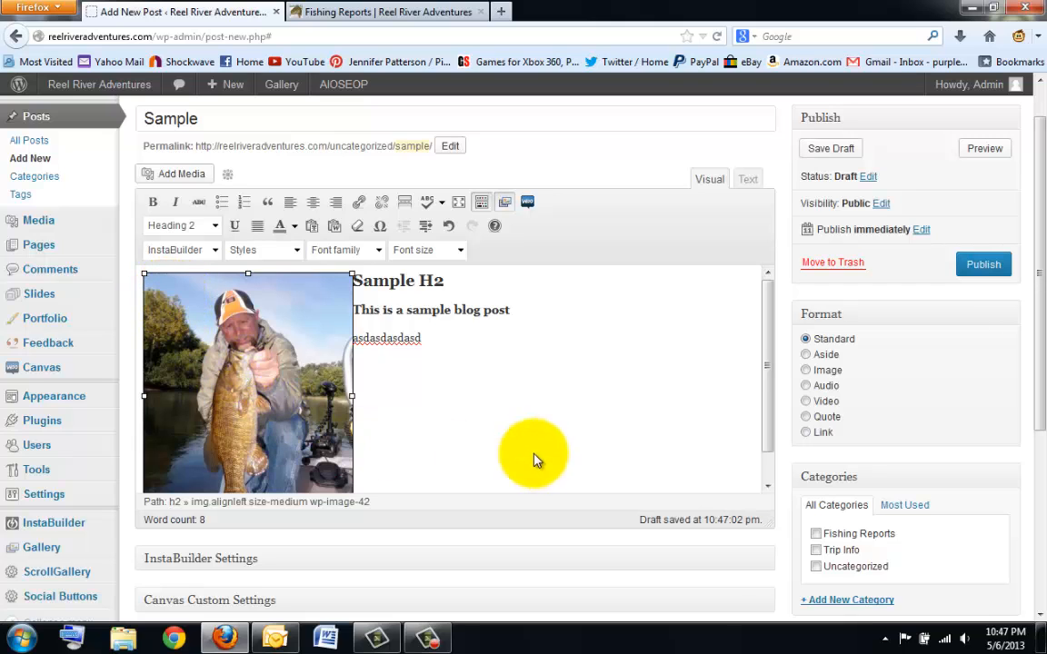
Open the inserted photo's edit settings and try the 60% size, returning it to 100%.
left_click(191, 348)
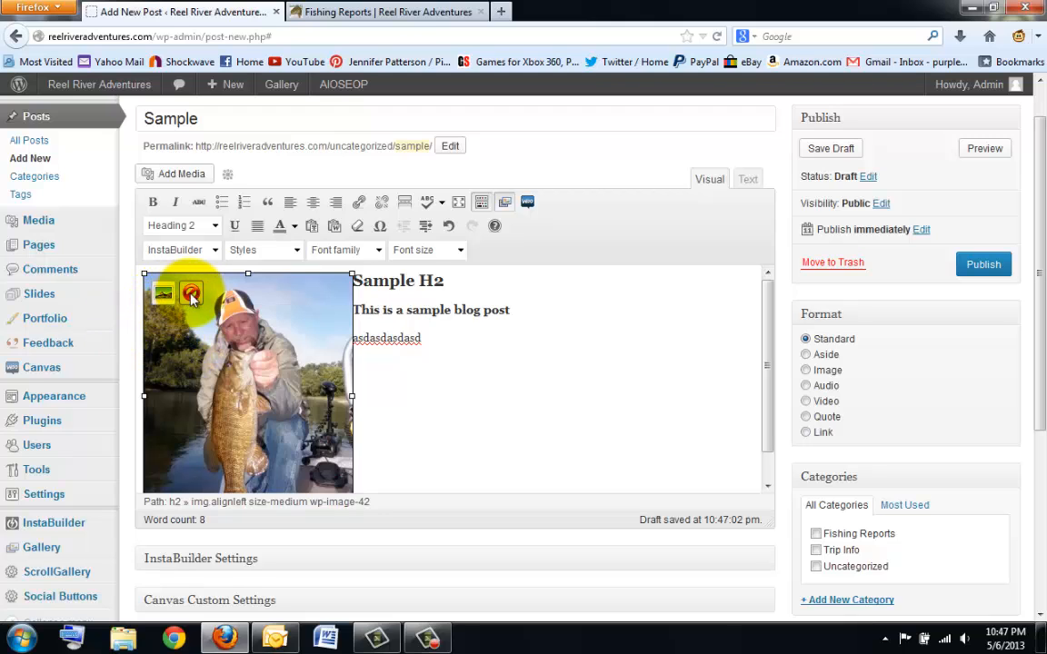
left_click(163, 293)
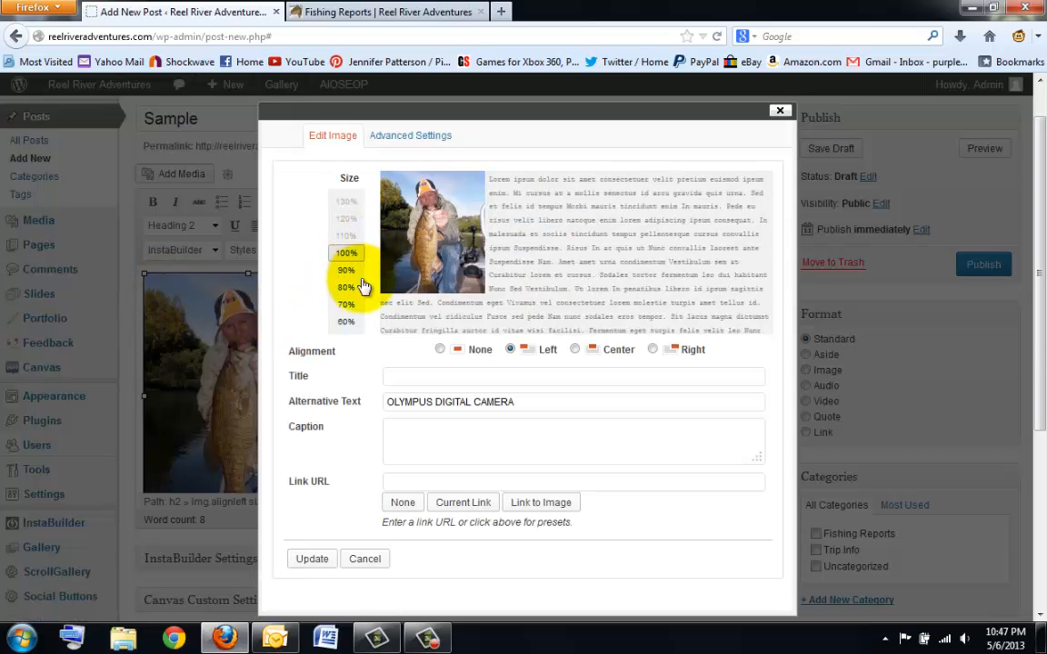
left_click(345, 321)
left_click(346, 256)
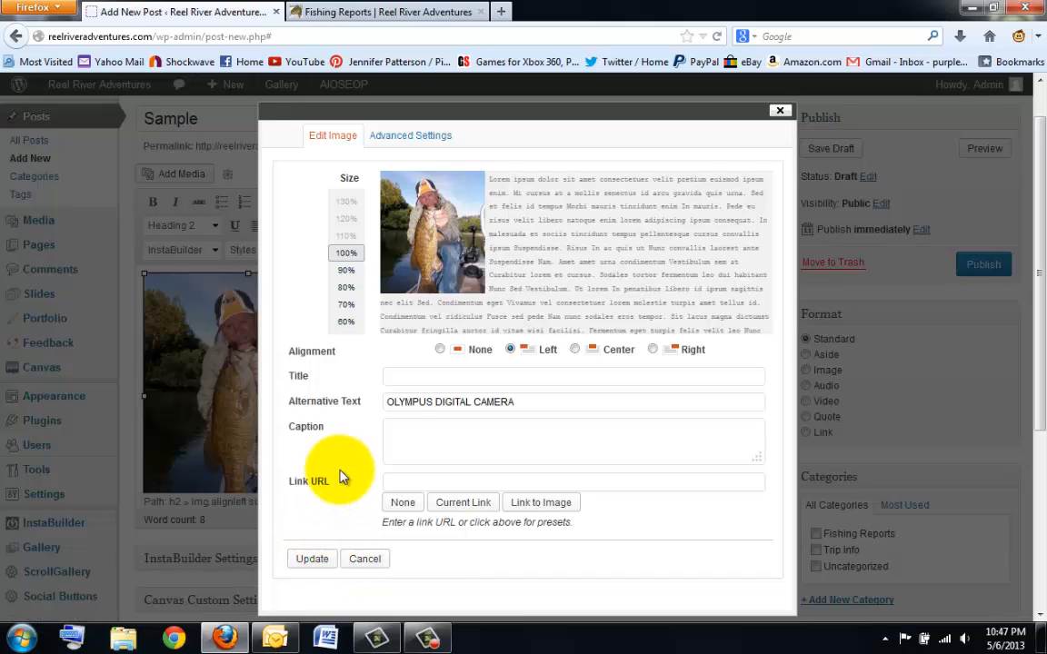
Set the photo's horizontal space to 10 in the advanced settings and remove the left margin, keeping only margin-right: 10px in its styles.
left_click(415, 147)
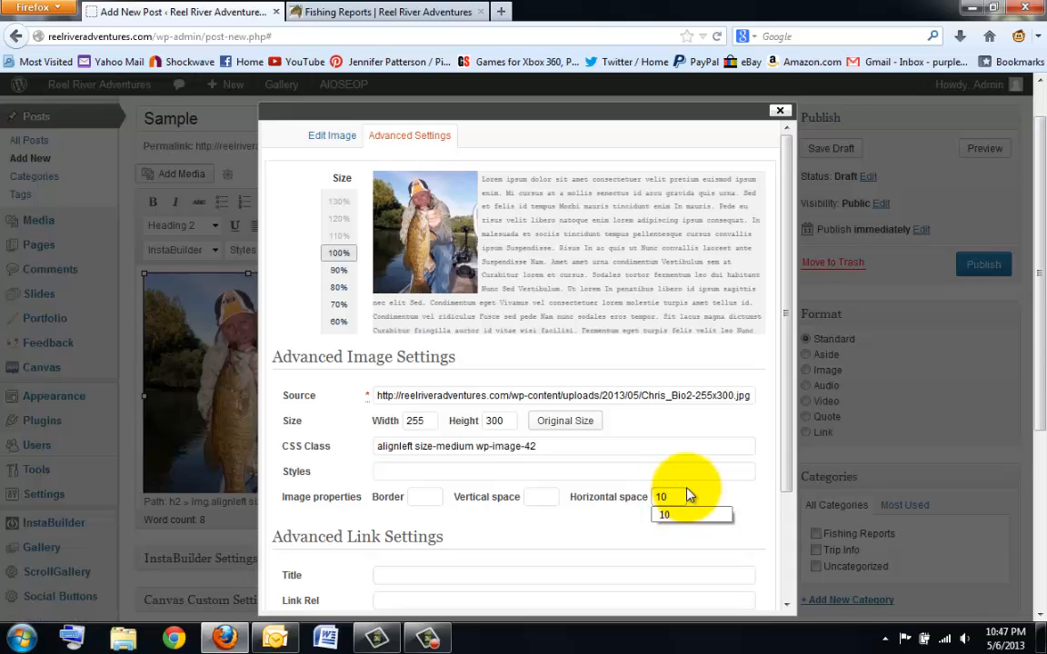
key("Tab")
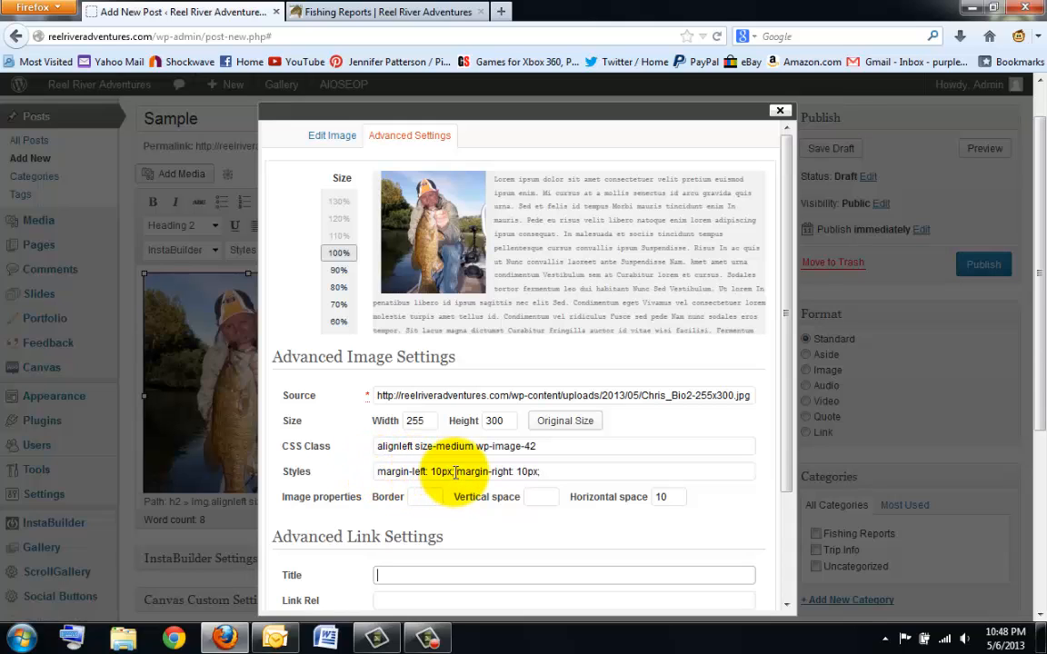
left_click_drag(455, 471, 375, 472)
key("Delete")
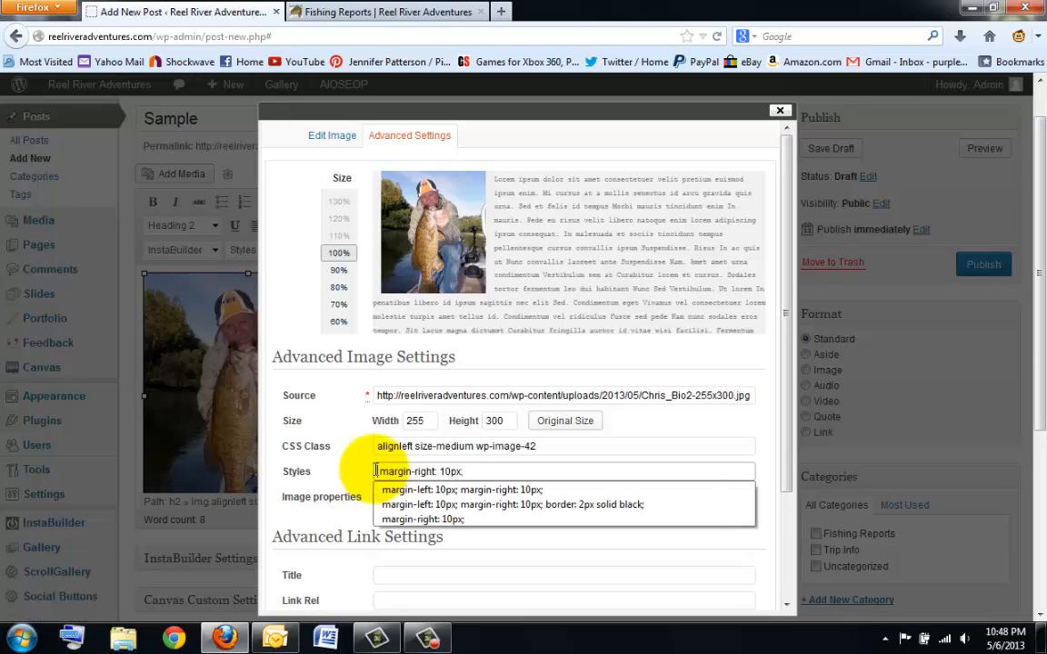
left_click(342, 474)
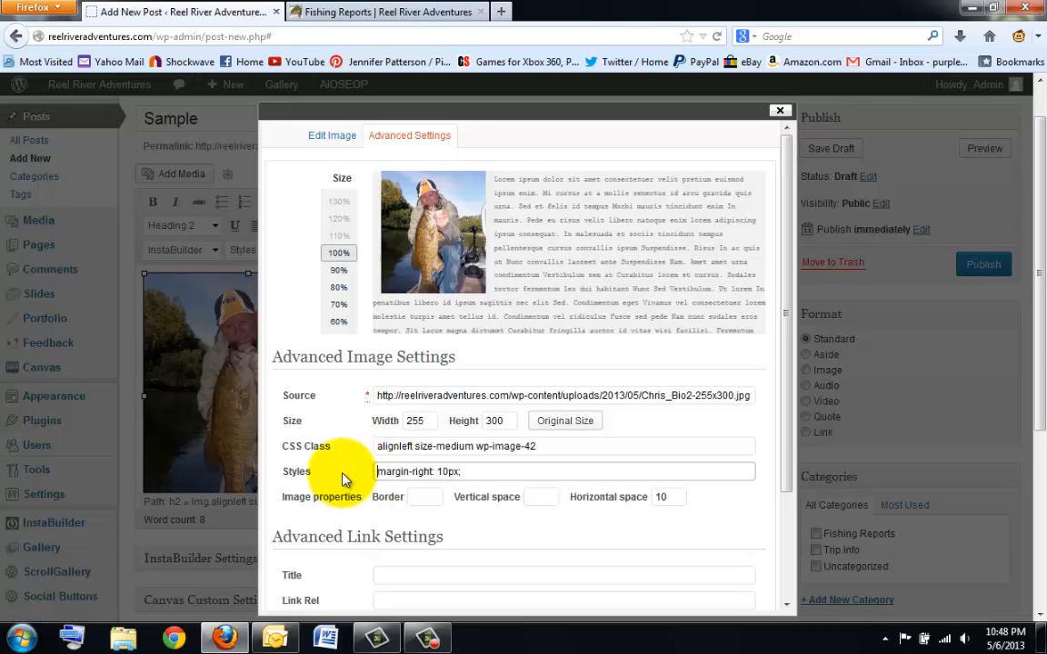
left_click(341, 473)
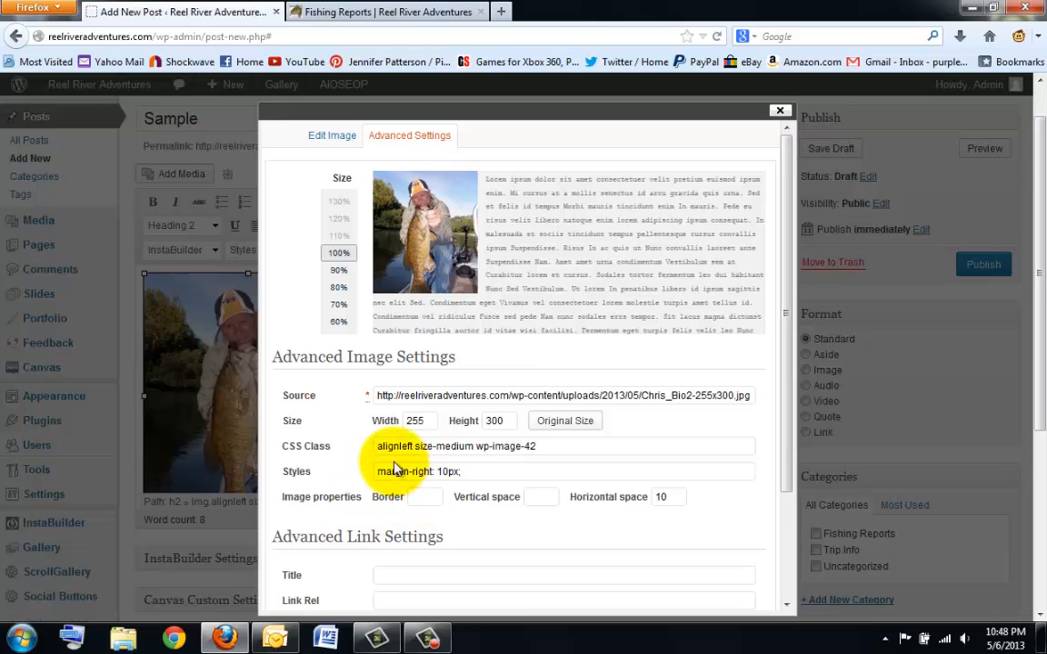
scroll(397, 459, "down", 3)
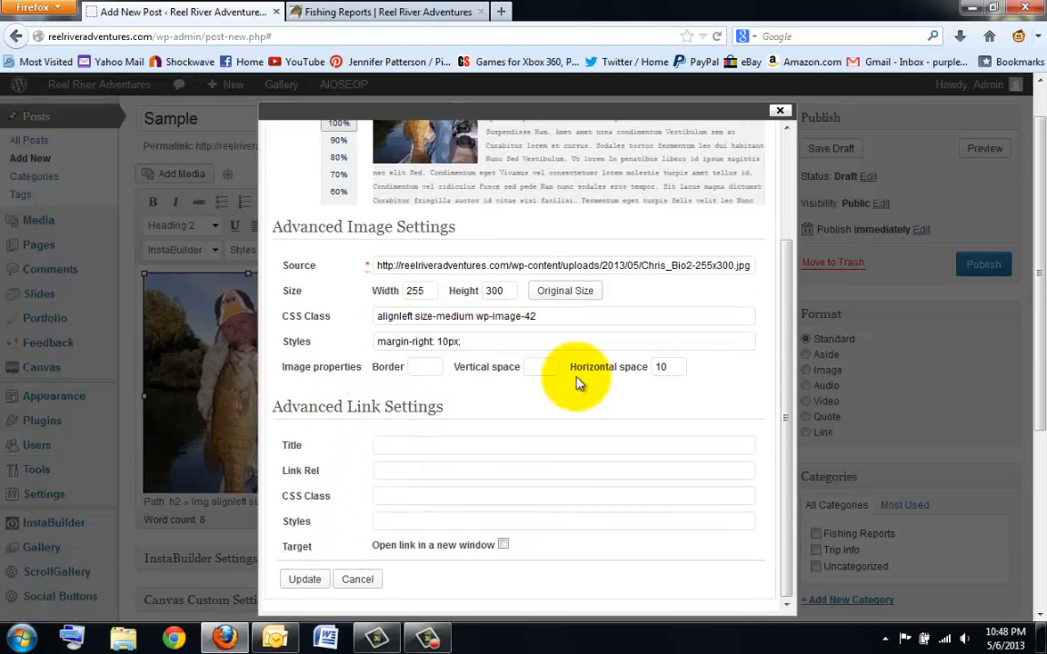
Apply the edited spacing settings to the angler photo in the post.
left_click(305, 580)
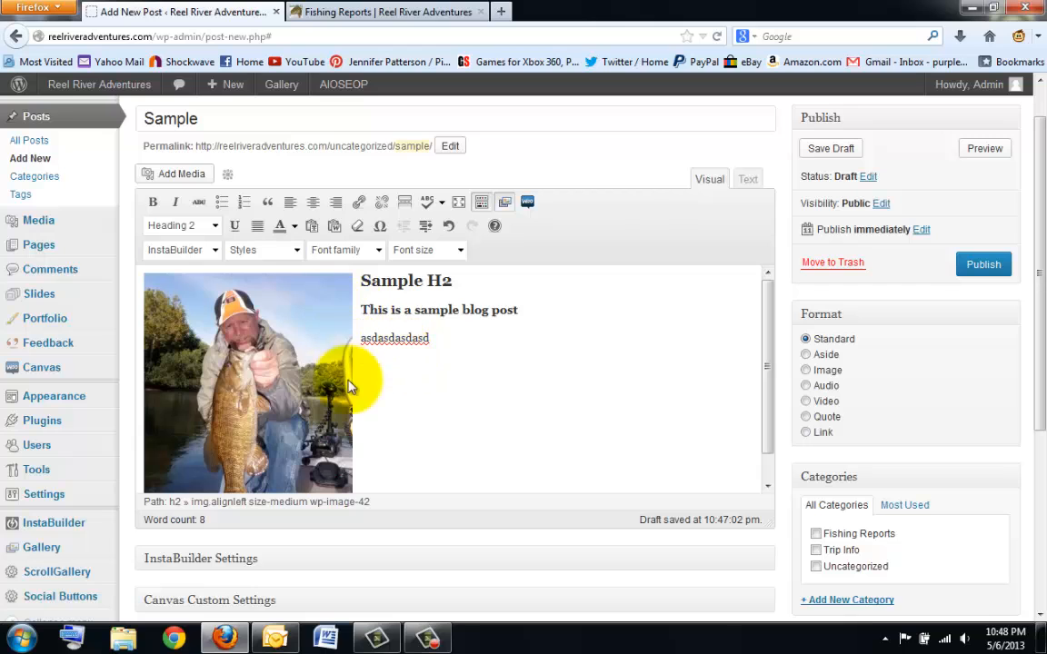
scroll(563, 435, "down", 1)
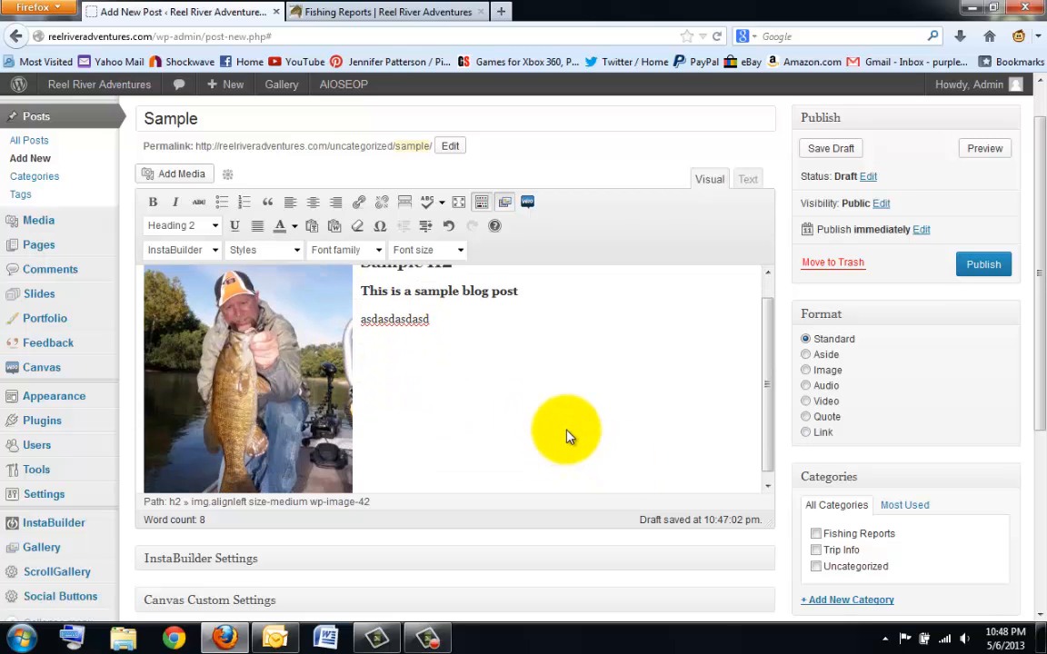
Assign the post to the Uncategorized category and add the tag "sample".
scroll(892, 544, "down", 4)
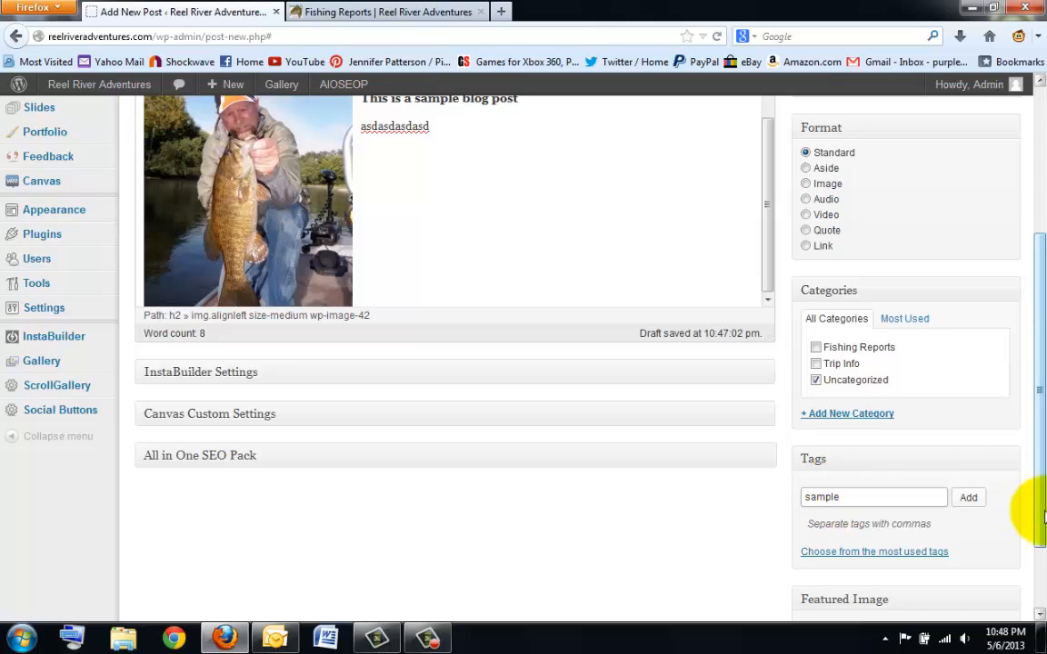
left_click(970, 498)
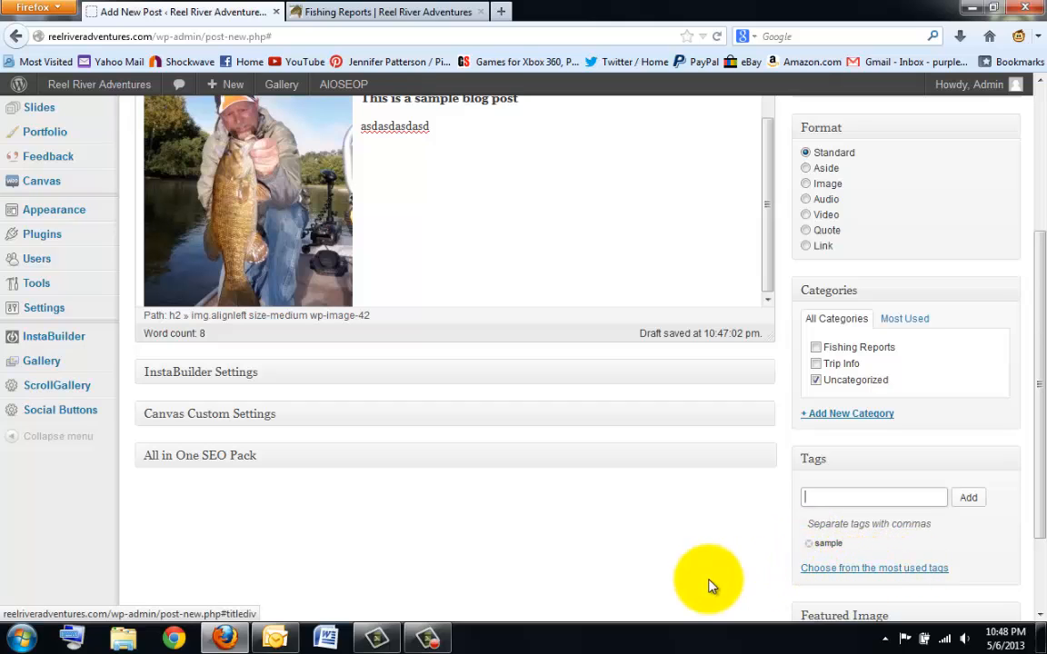
Open the new-category form and look through the available parent categories without choosing one.
left_click(851, 416)
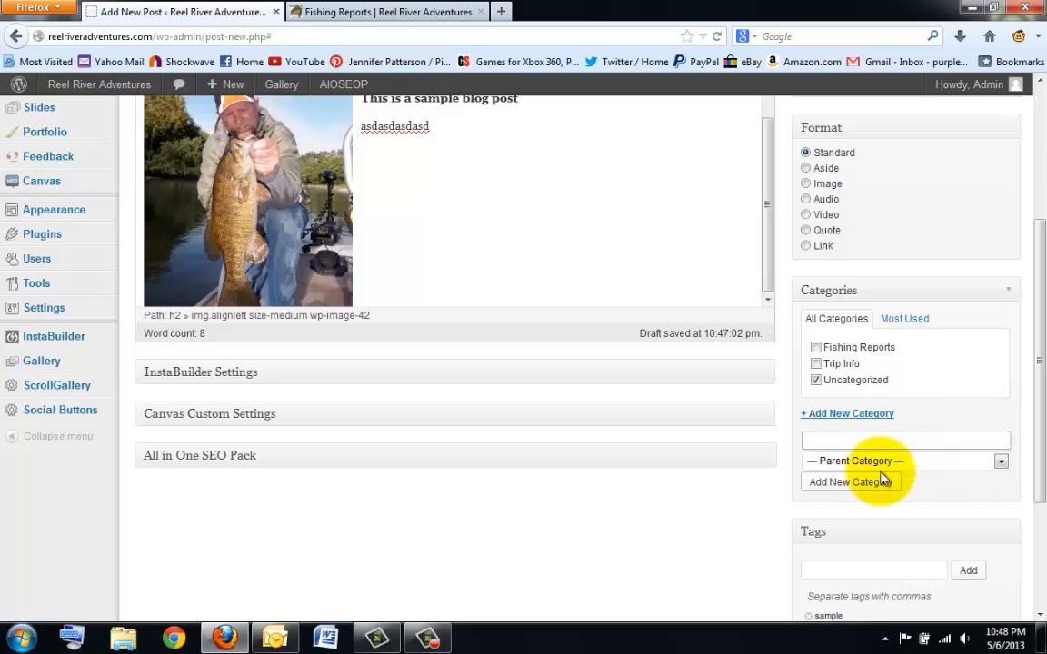
left_click(866, 462)
left_click(866, 462)
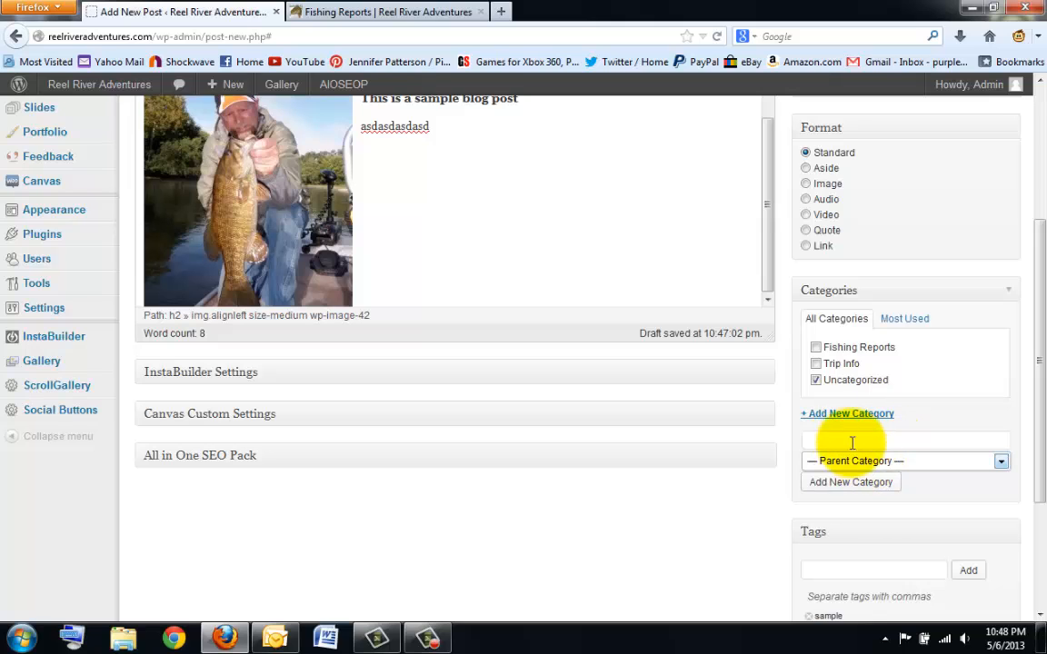
left_click(878, 462)
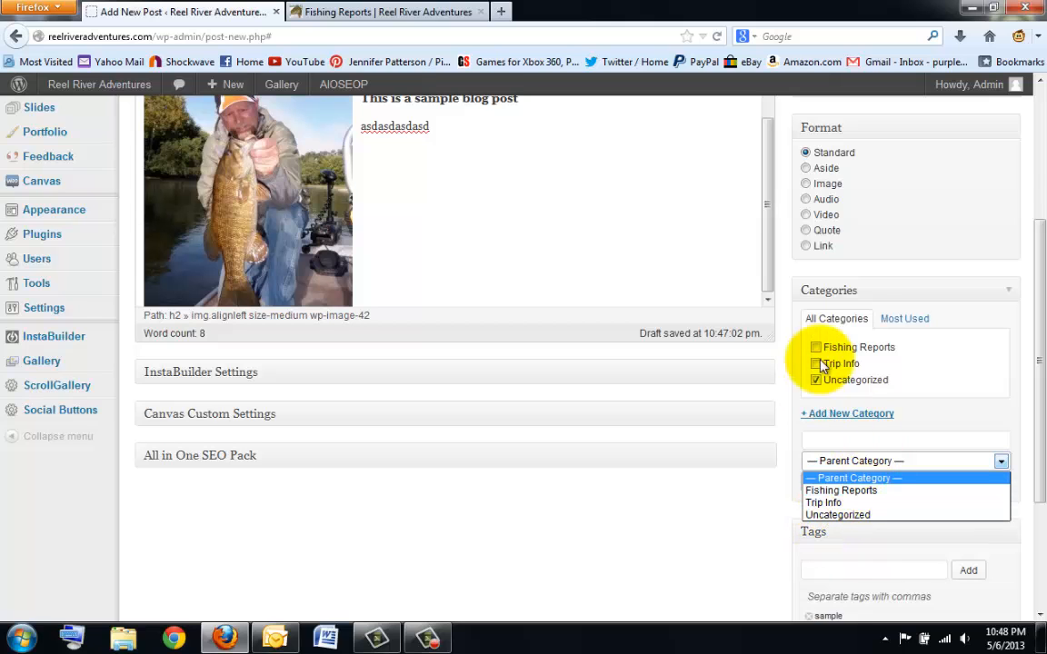
left_click(888, 461)
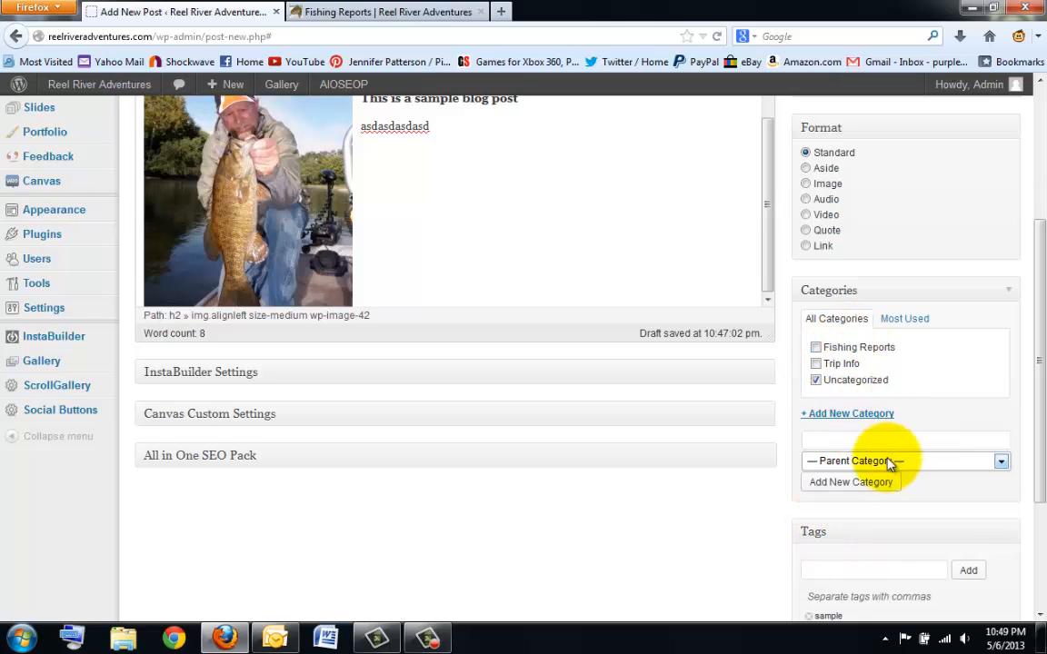
Review the post's visibility options and keep it Public.
scroll(783, 263, "up", 4)
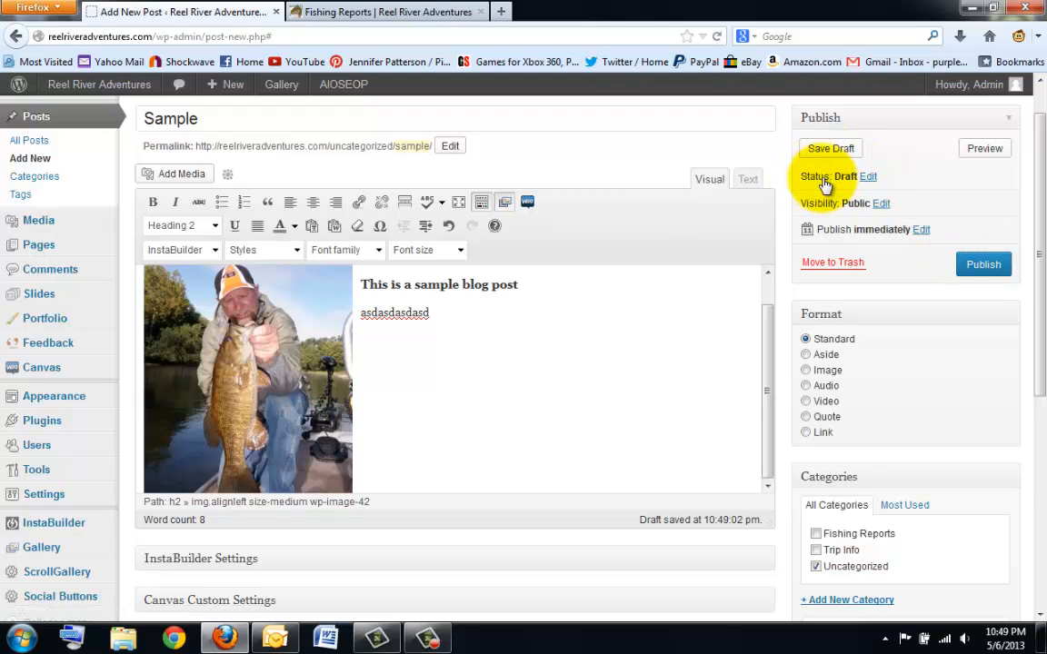
left_click(878, 205)
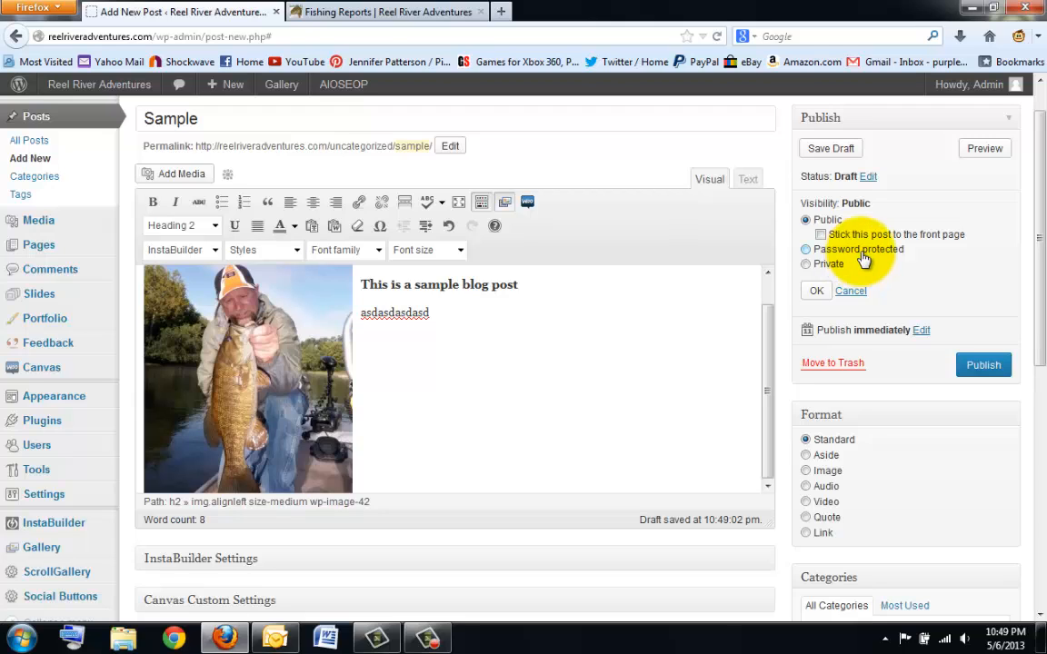
left_click(815, 291)
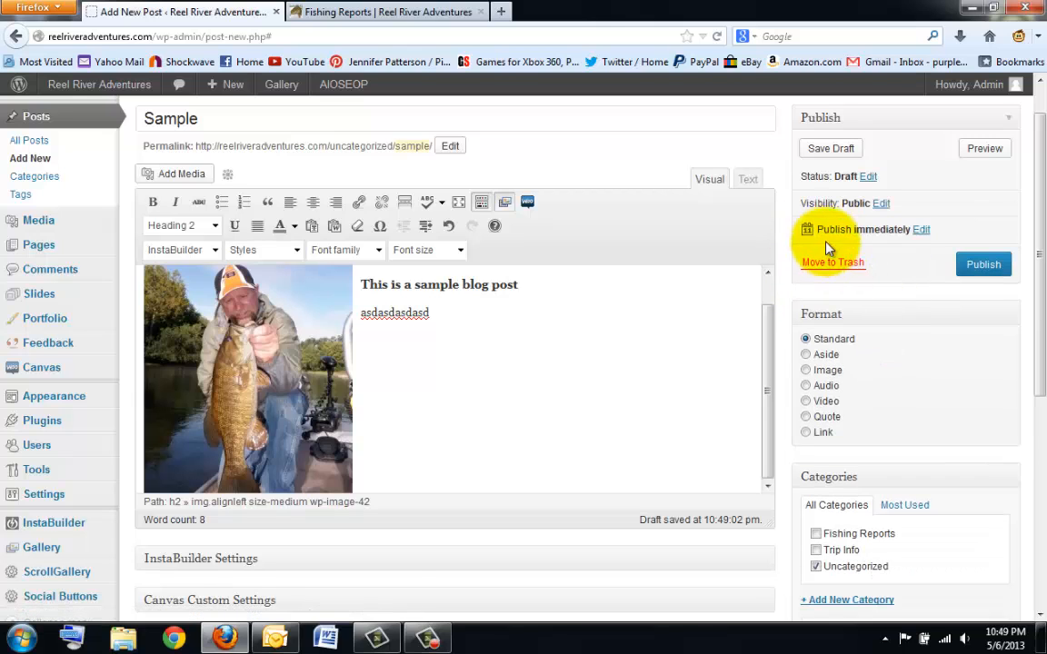
Edit the post's publish date, trying day 07 before setting it to 05 May 2013.
left_click(921, 230)
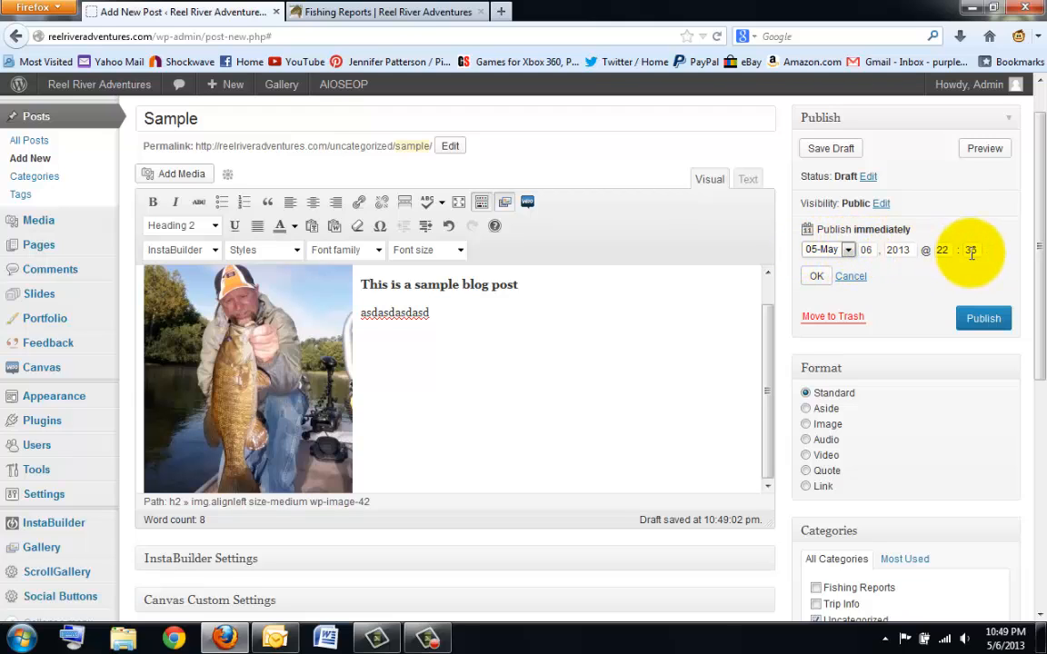
left_click(849, 251)
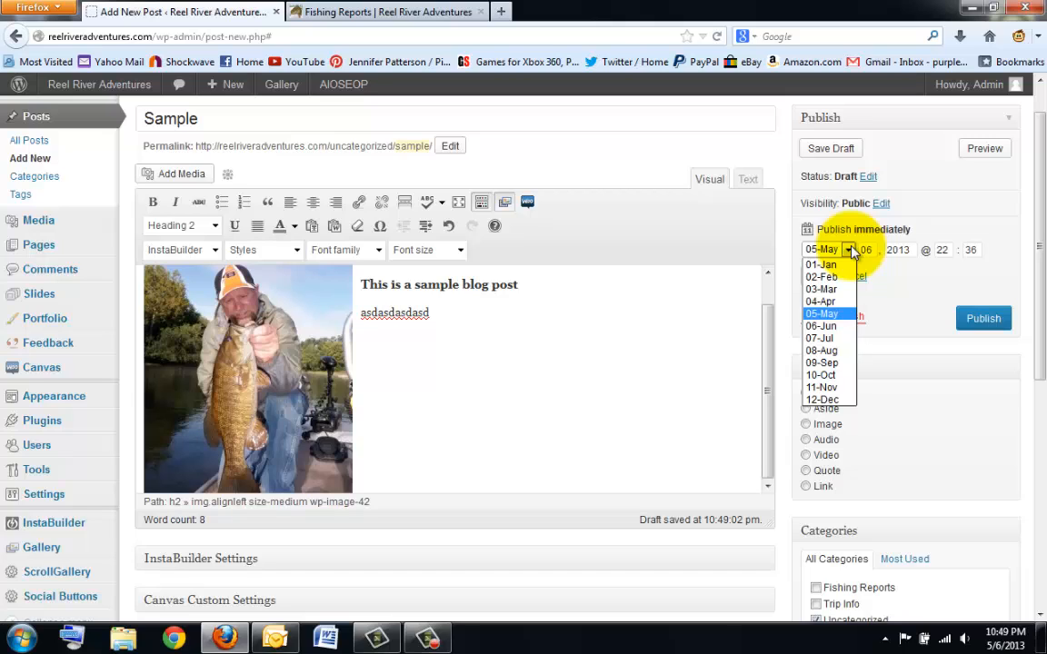
double_click(869, 250)
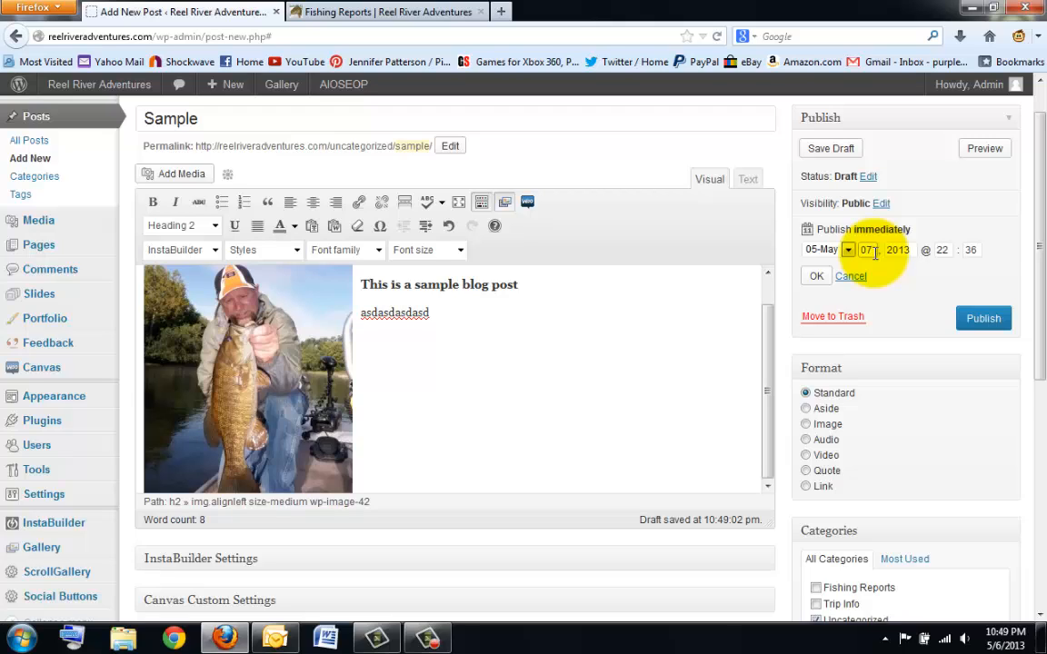
left_click(848, 251)
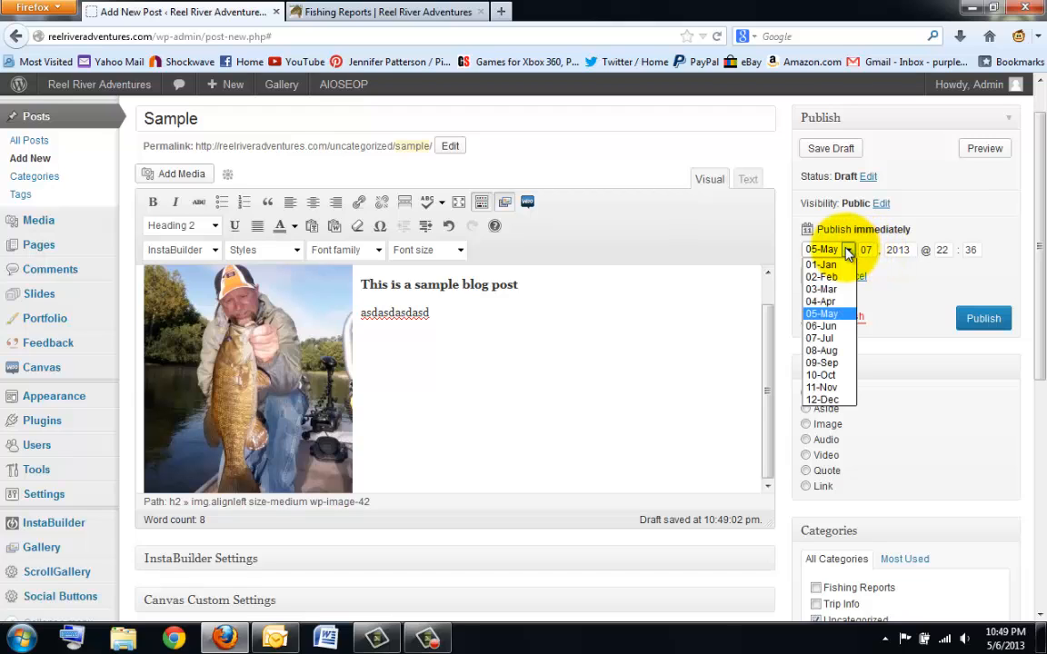
left_click(847, 251)
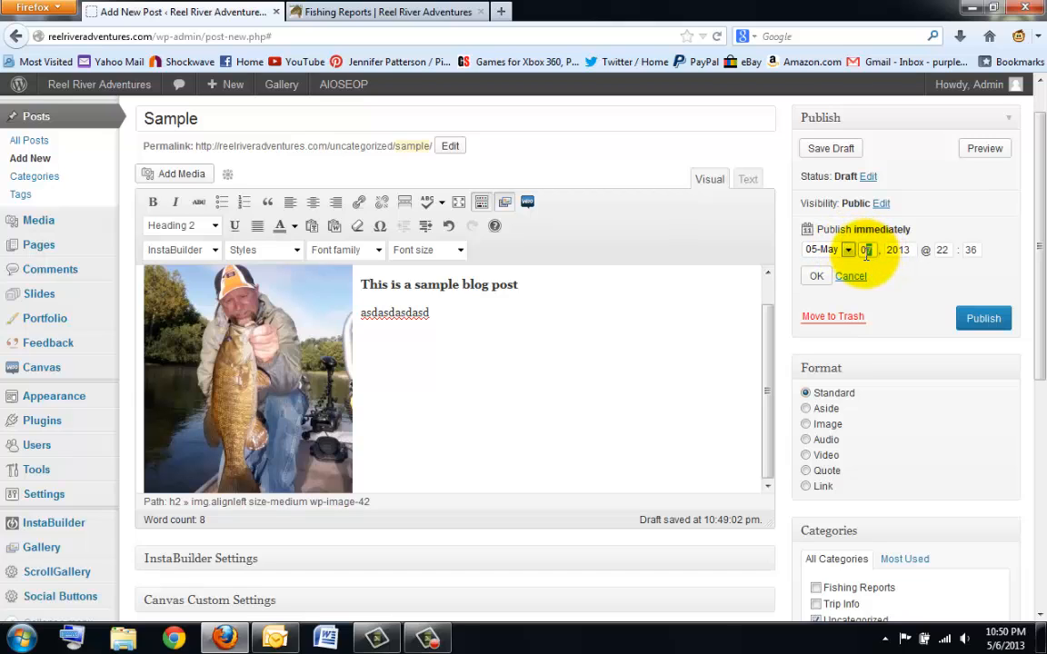
double_click(863, 251)
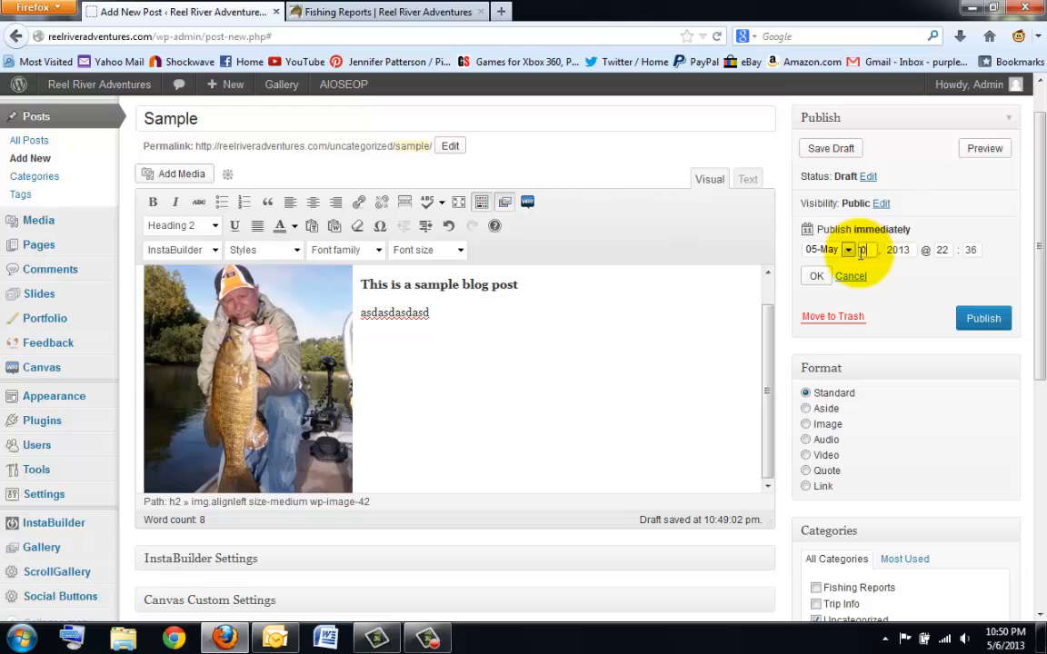
type("05")
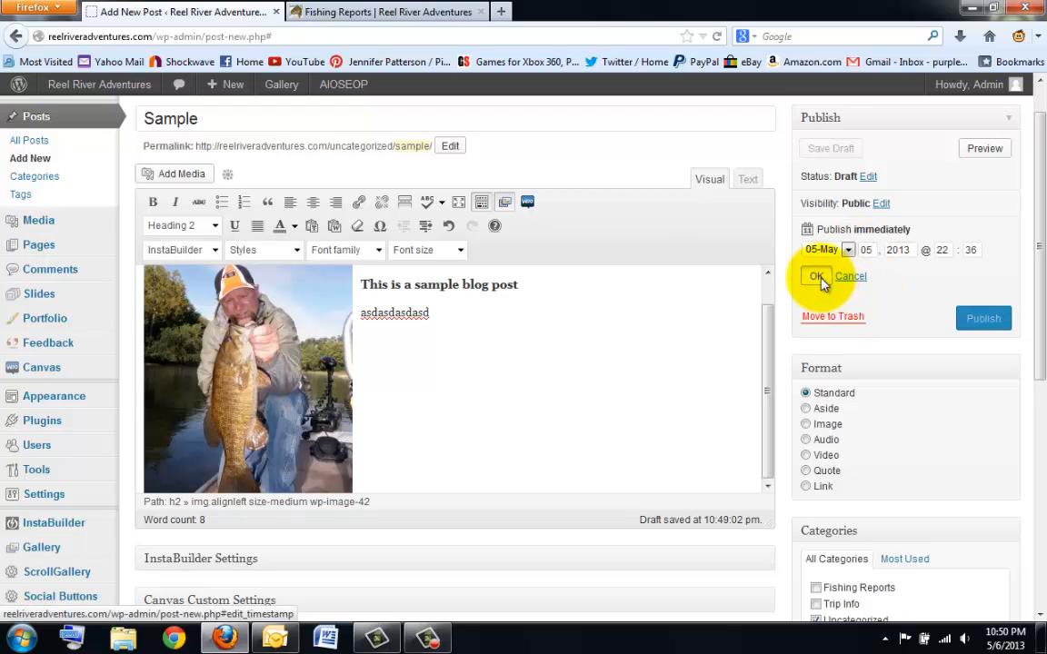
left_click(816, 276)
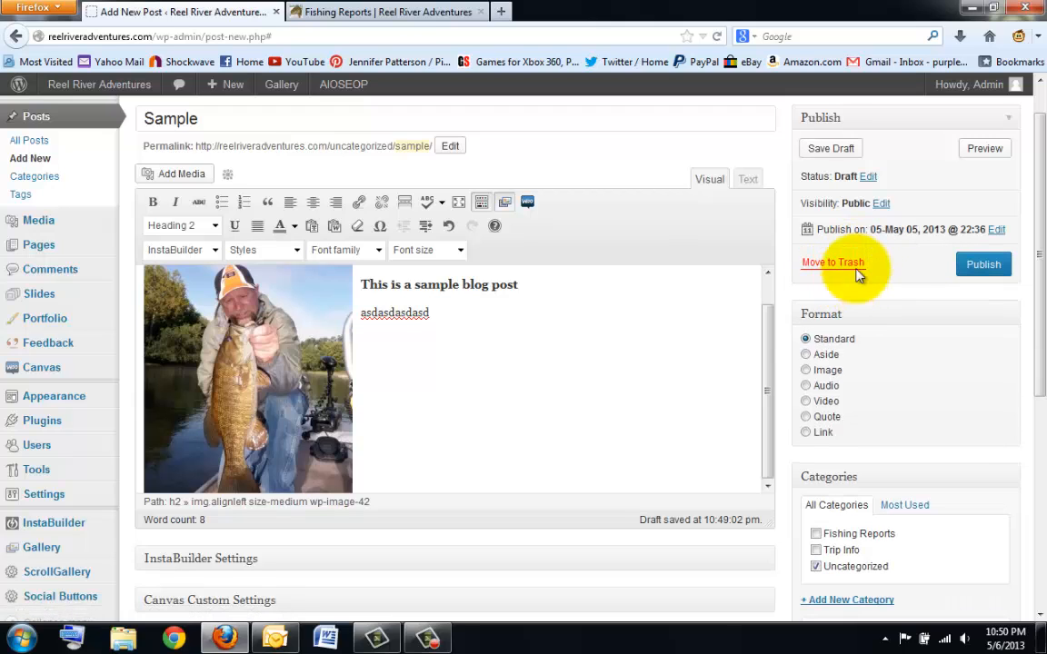
Recheck the post's scheduled date settings and publish the post.
left_click_drag(957, 243, 981, 241)
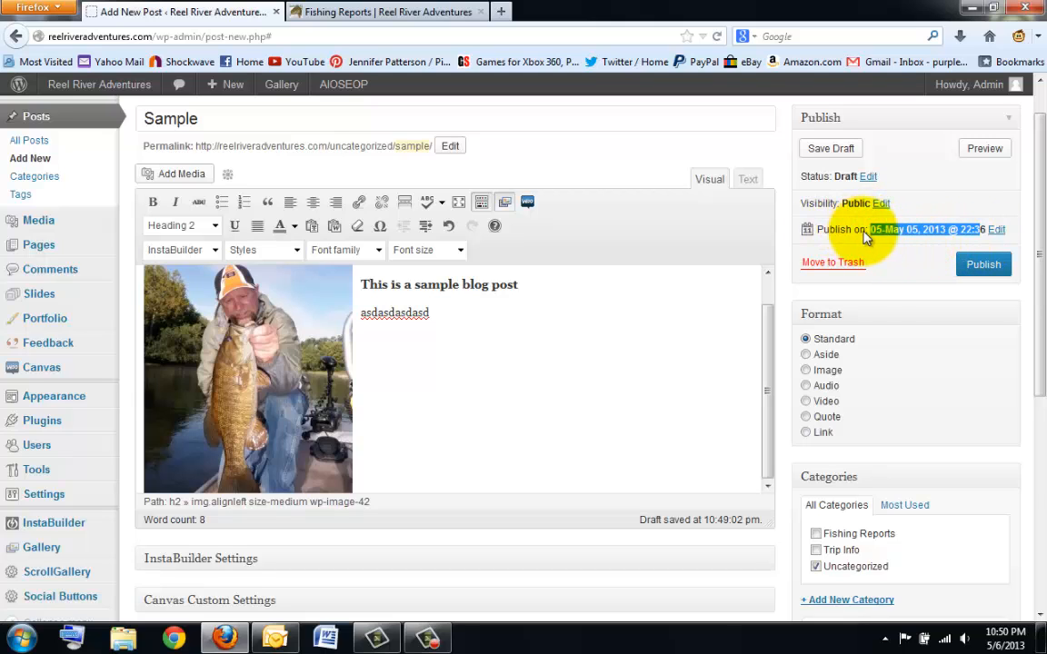
left_click(997, 229)
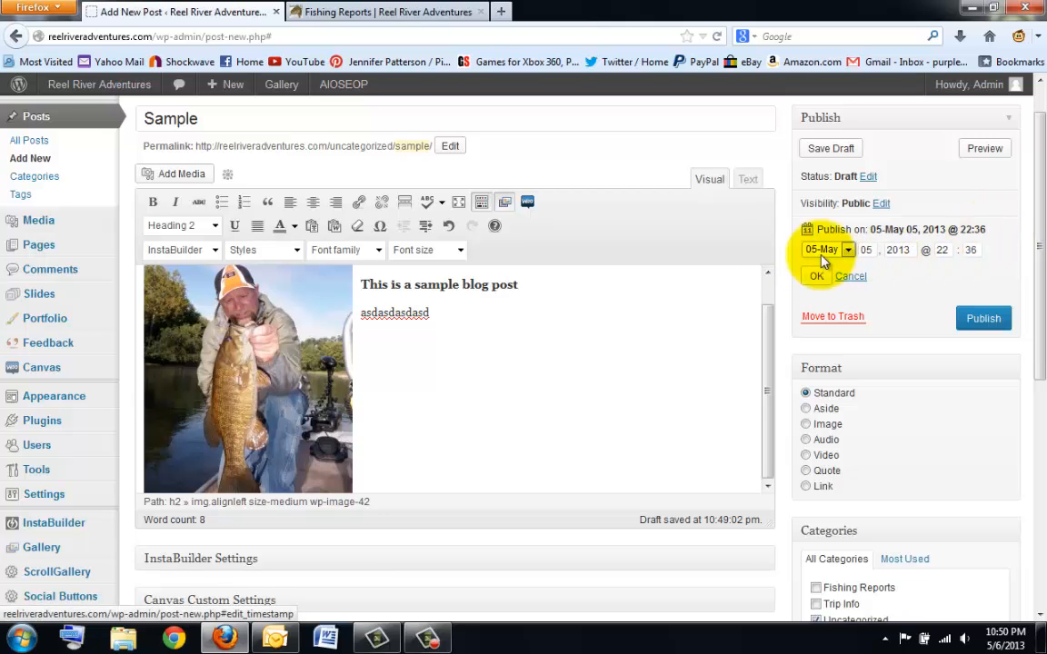
left_click(816, 277)
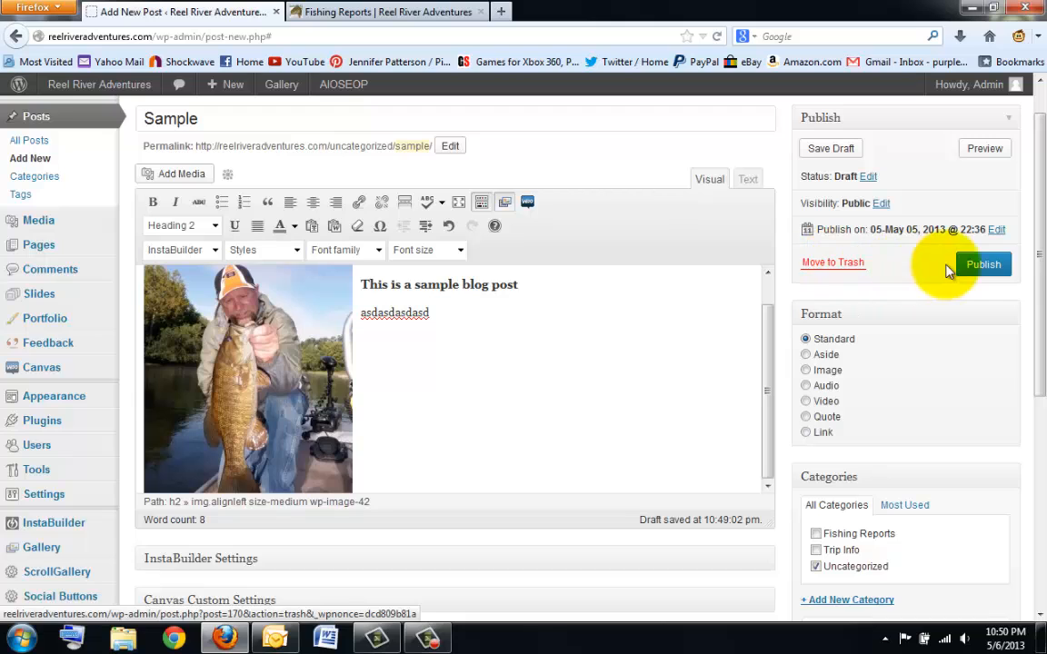
left_click(985, 268)
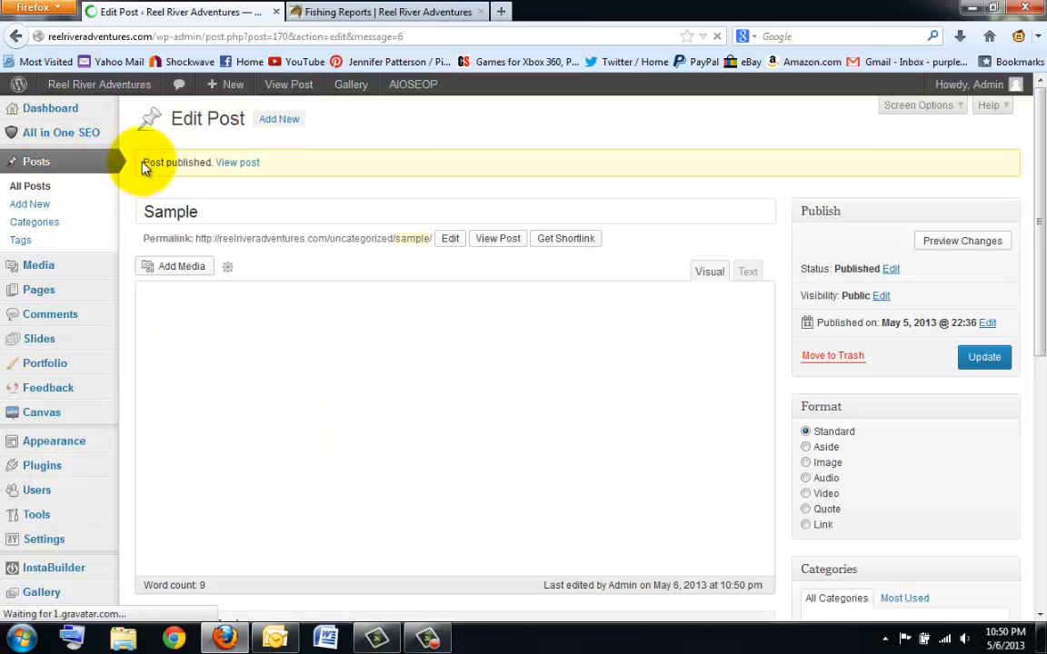
Open the published Sample post in a new browser tab and switch to it.
left_click_drag(143, 162, 259, 166)
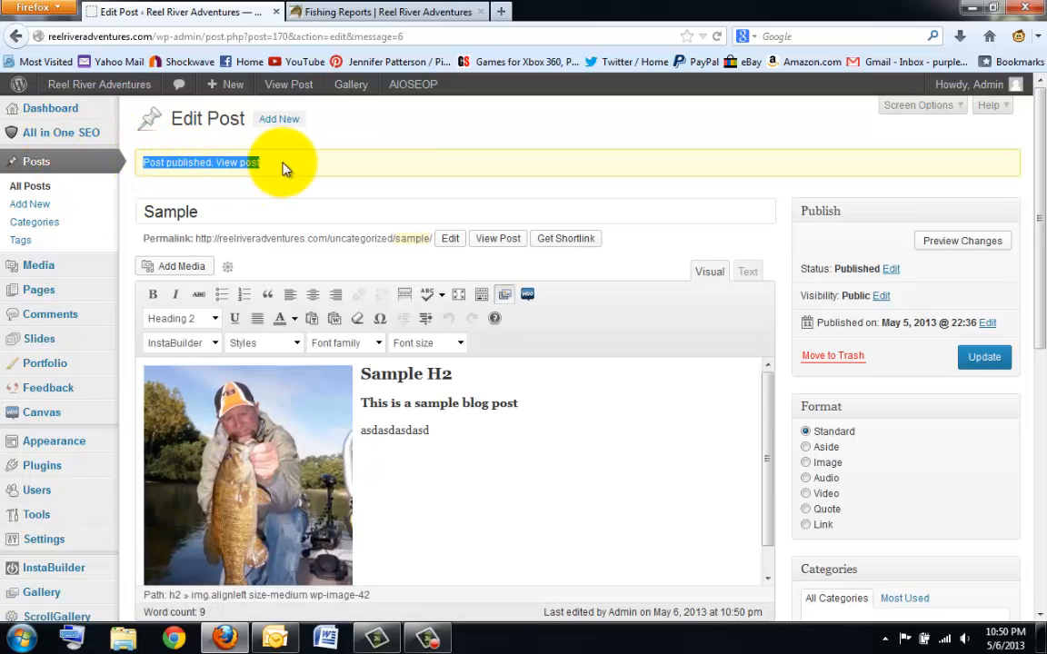
left_click(277, 163)
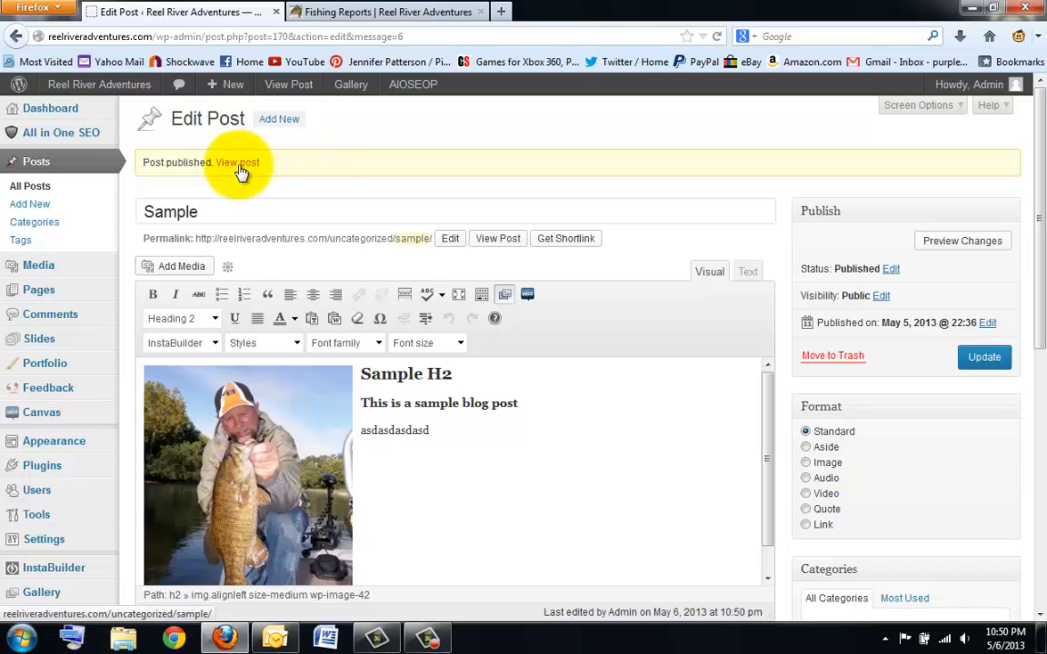
right_click(239, 171)
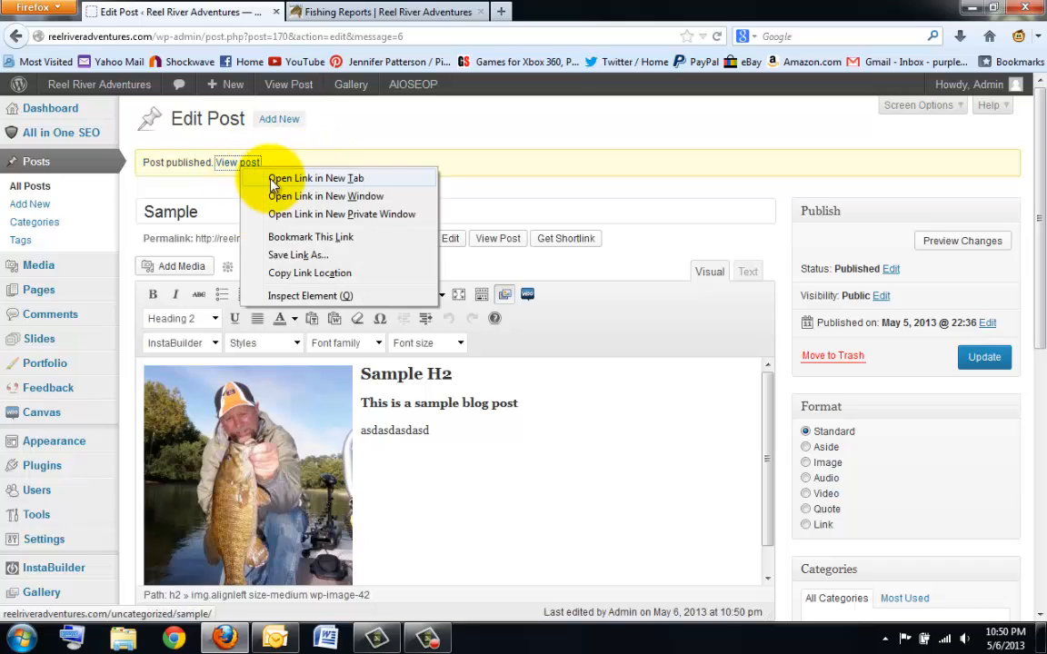
left_click(277, 176)
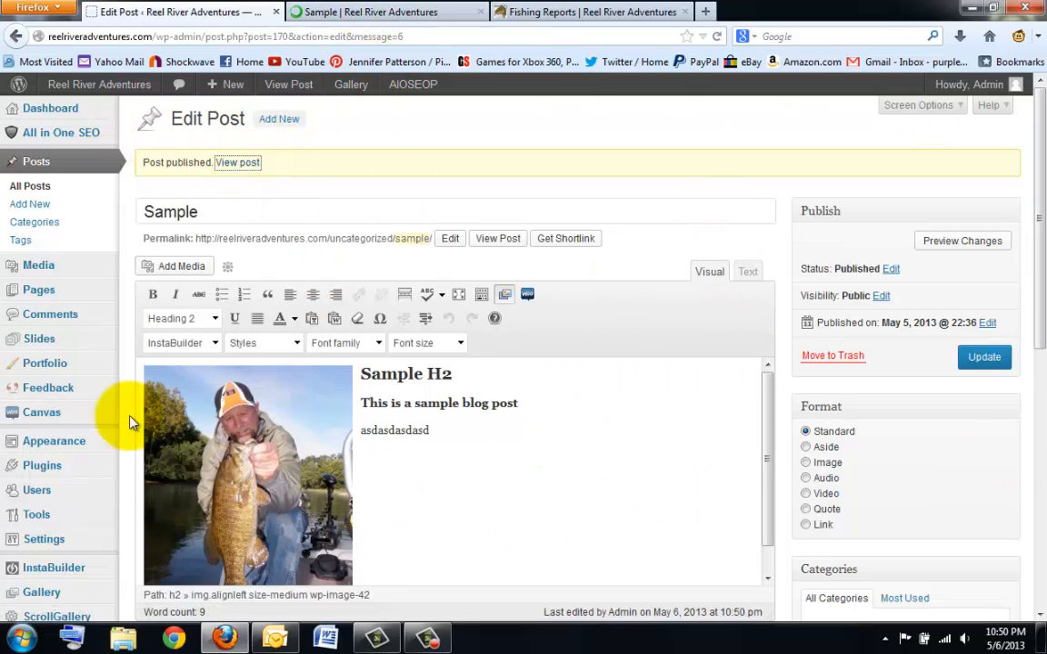
left_click(380, 13)
Examine the live Sample post from its title and photo through the author box, tag, previous-post link and comment form.
scroll(276, 270, "down", 2)
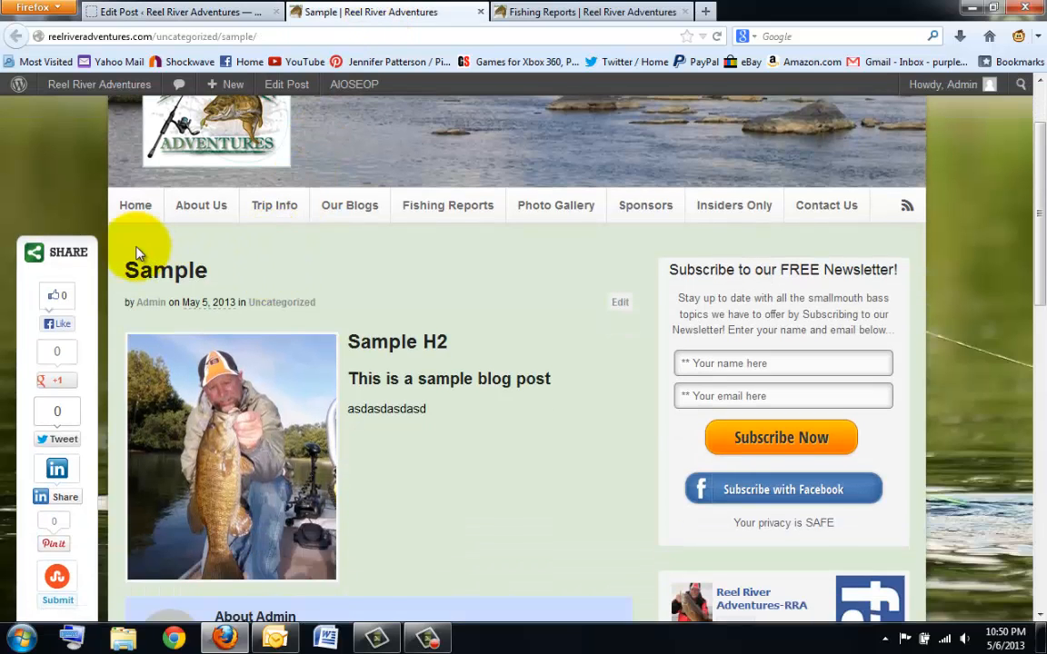
scroll(445, 281, "down", 4)
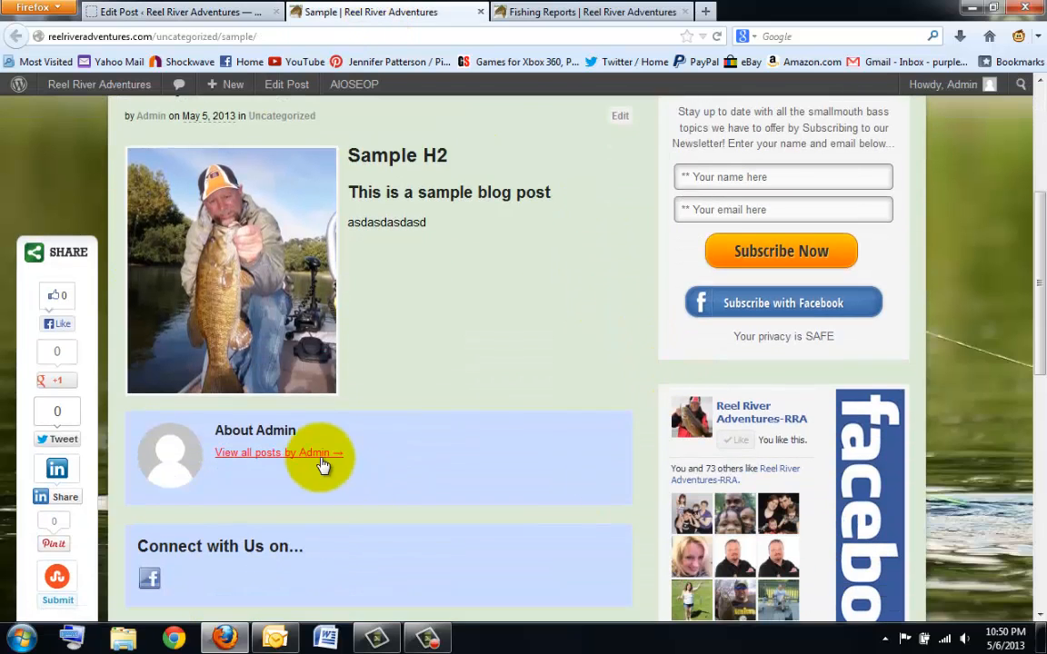
scroll(322, 464, "down", 2)
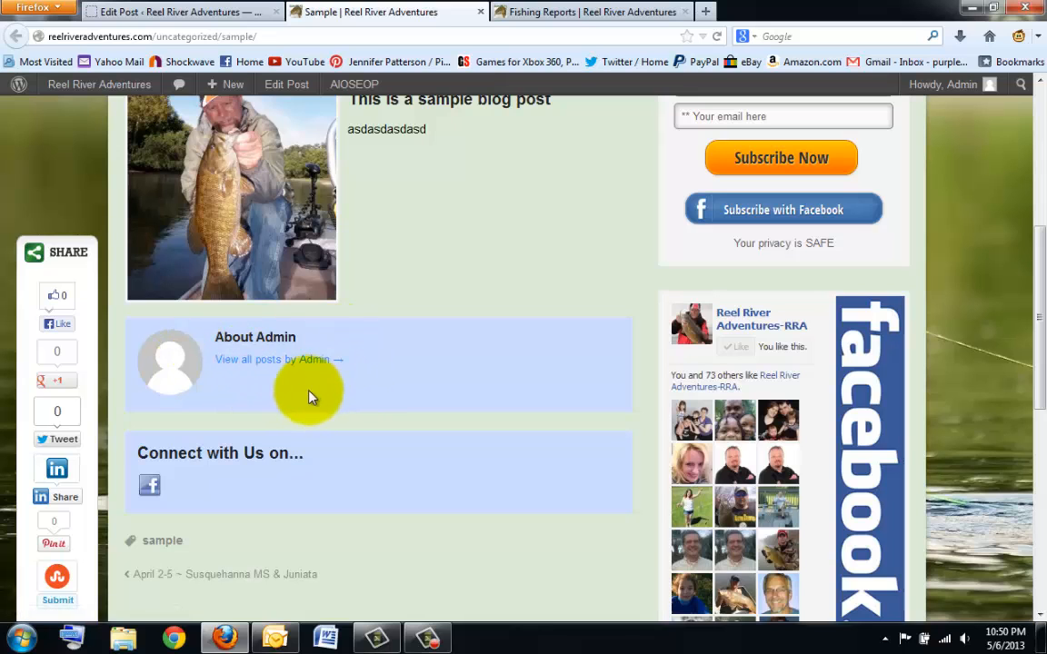
scroll(315, 397, "up", 3)
scroll(308, 392, "down", 6)
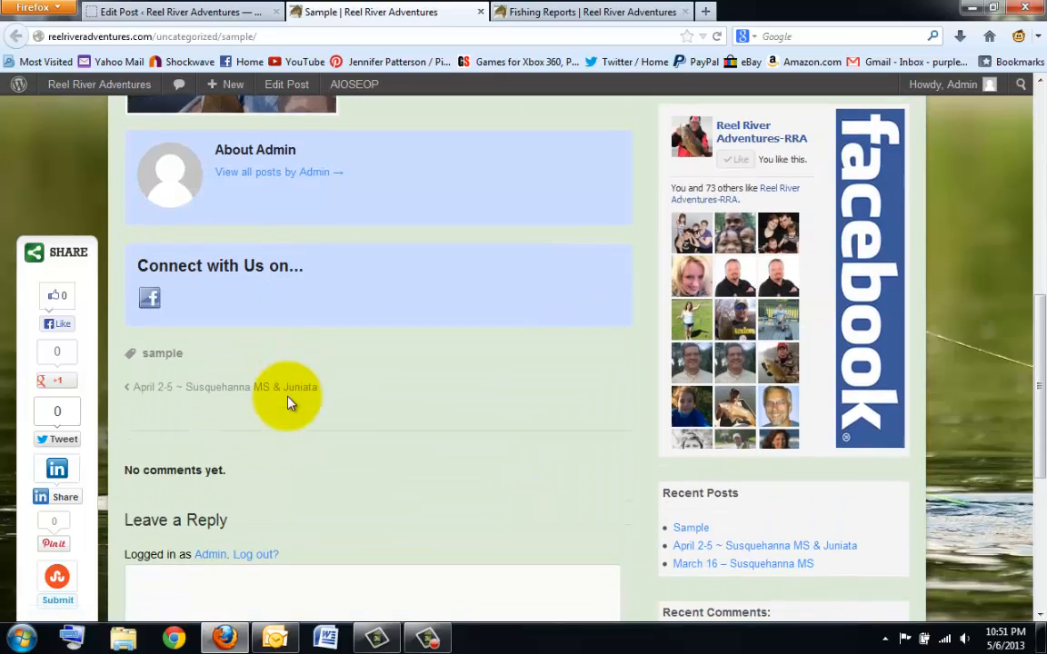
scroll(287, 399, "down", 3)
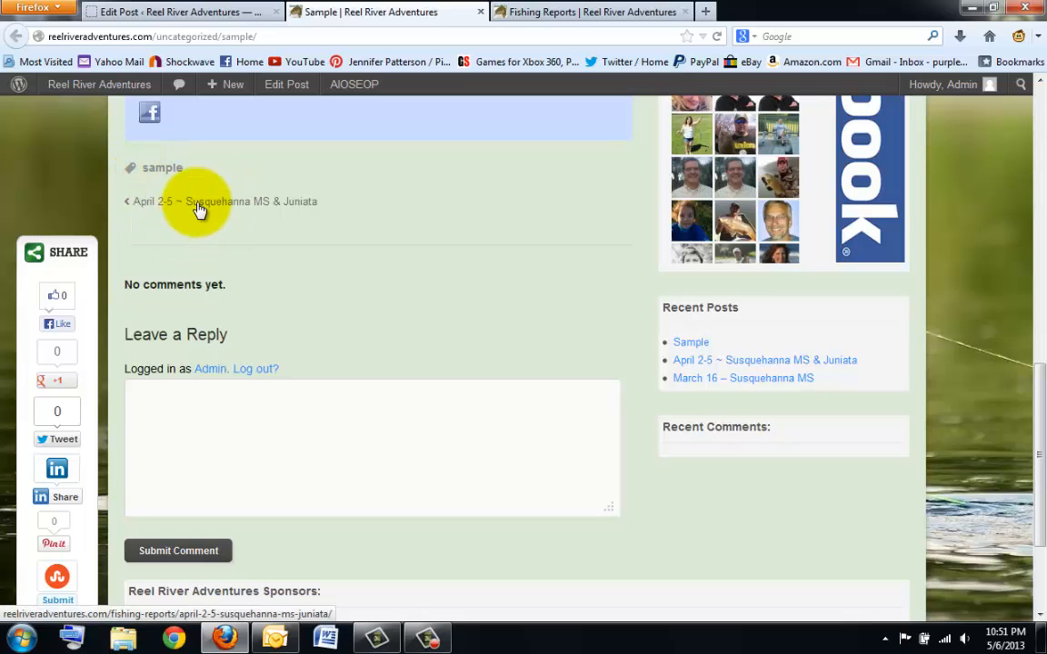
scroll(200, 208, "up", 10)
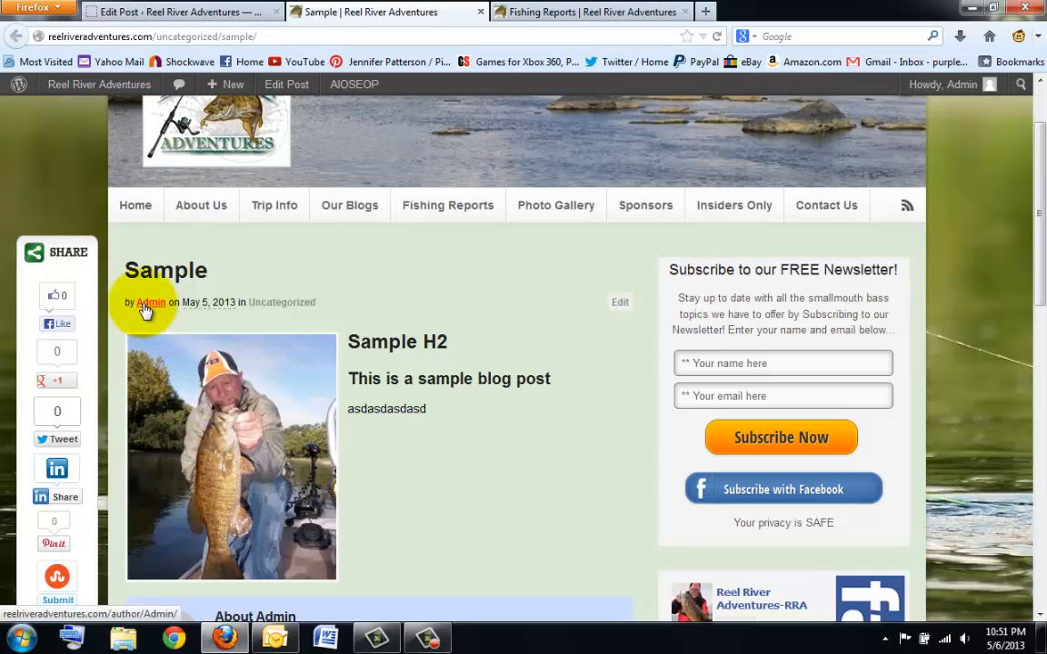
Open the site's Our Blogs page and check the Sample post's entry in the list.
left_click(352, 222)
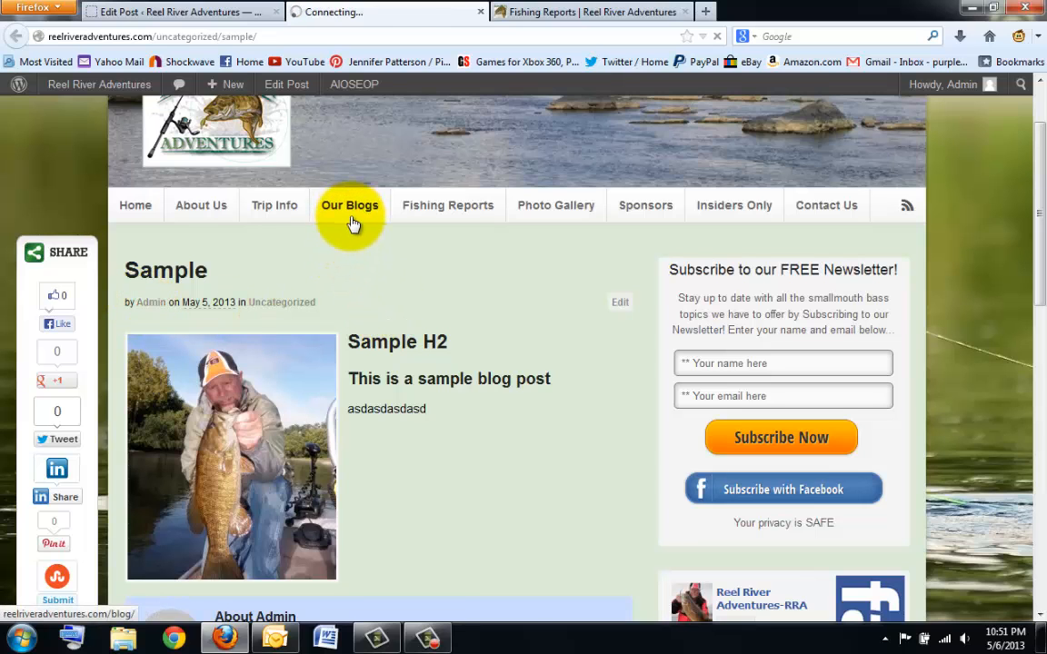
scroll(263, 391, "down", 3)
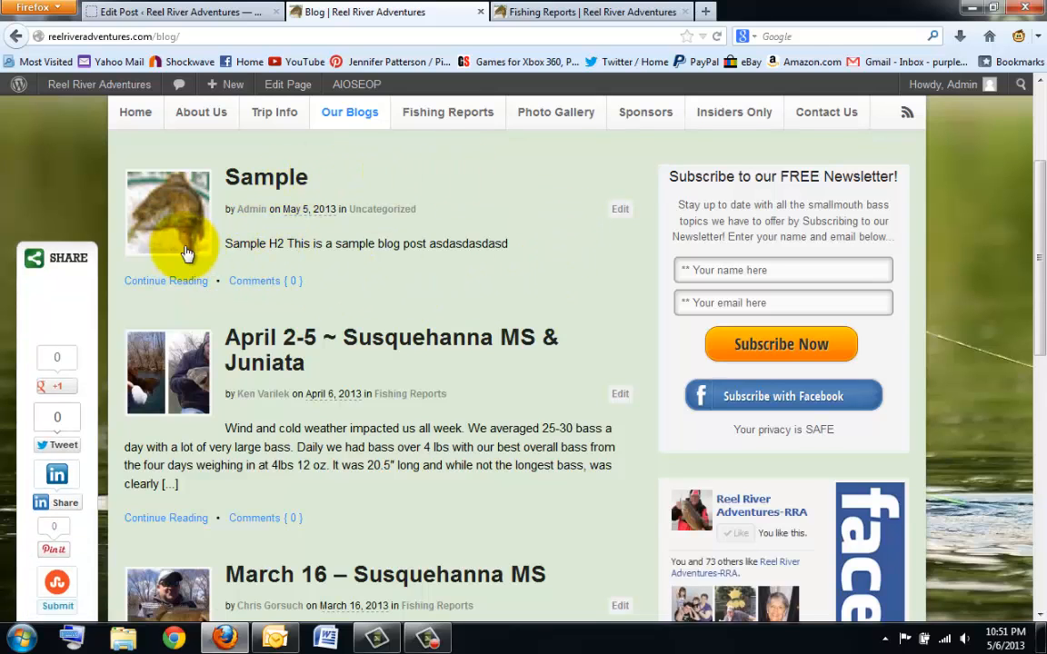
Open the "April 2-5 ~ Susquehanna MS & Juniata" post from the blog list and examine its photos, text and author biography.
scroll(363, 280, "down", 2)
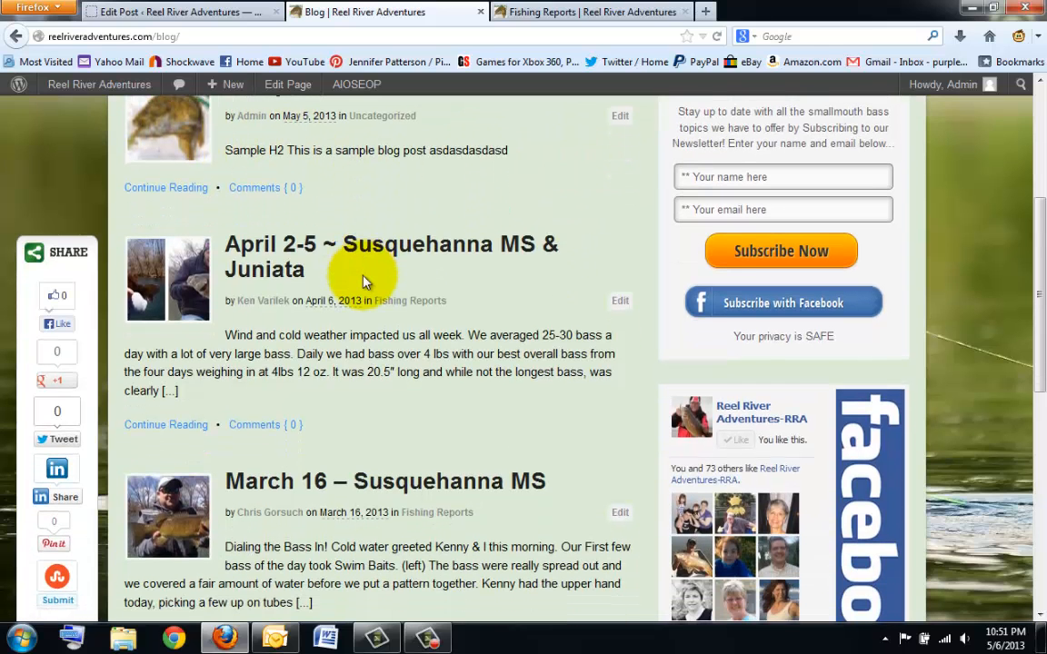
scroll(362, 277, "up", 2)
left_click(290, 350)
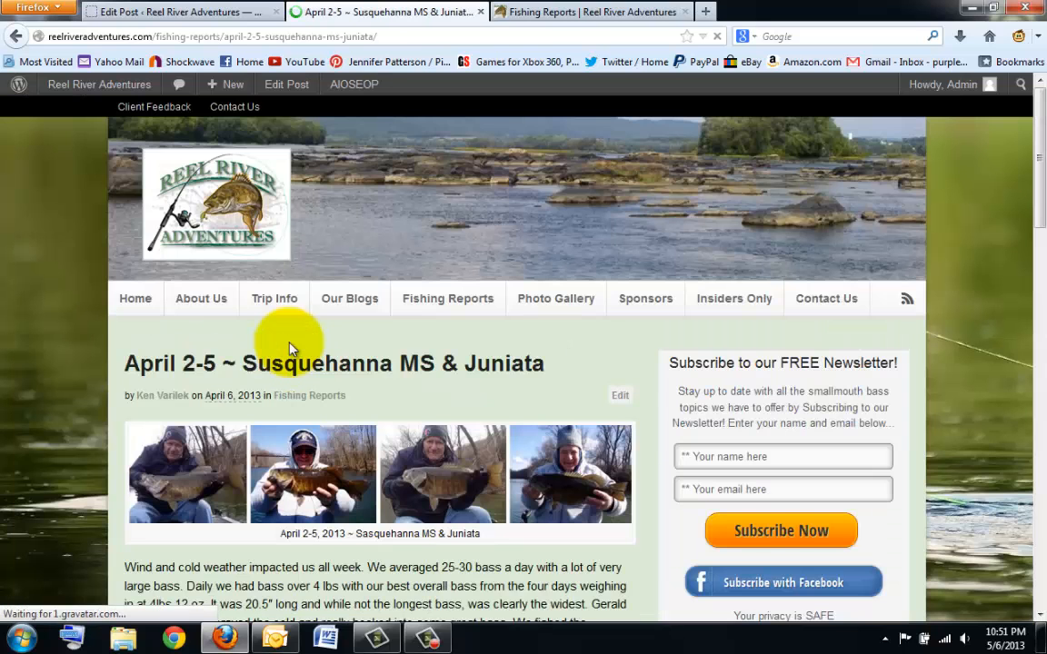
scroll(290, 351, "down", 8)
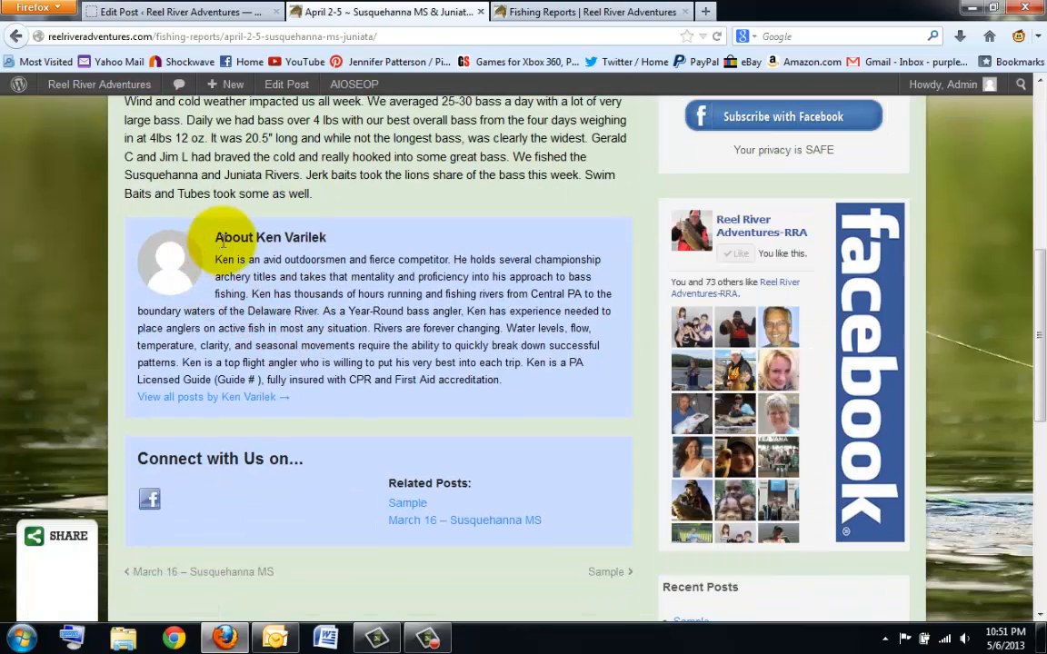
left_click_drag(215, 237, 524, 380)
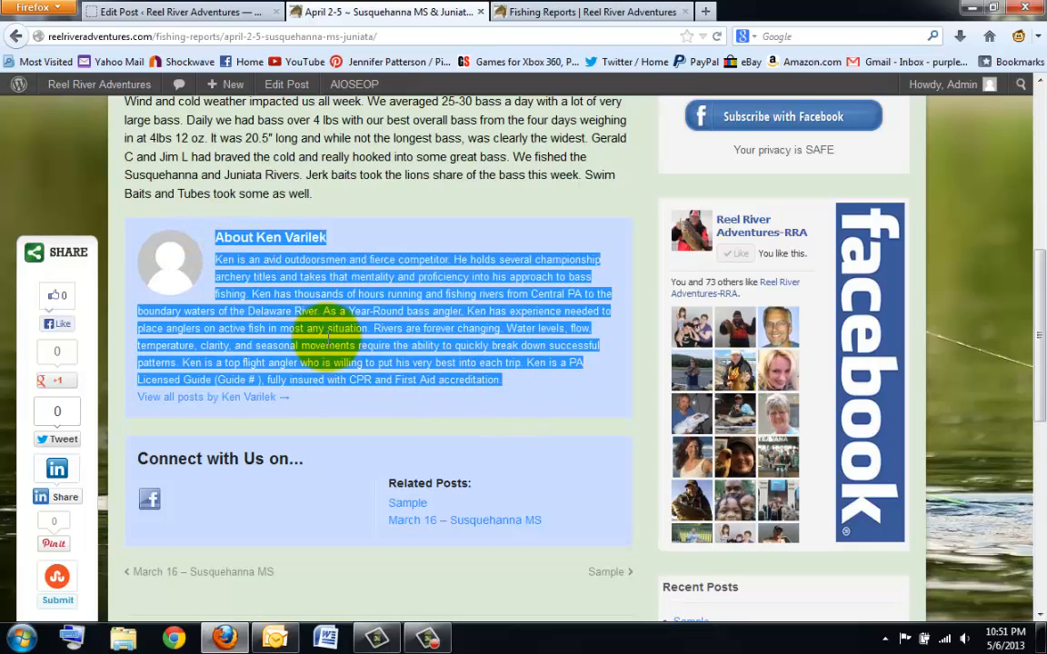
scroll(385, 340, "up", 5)
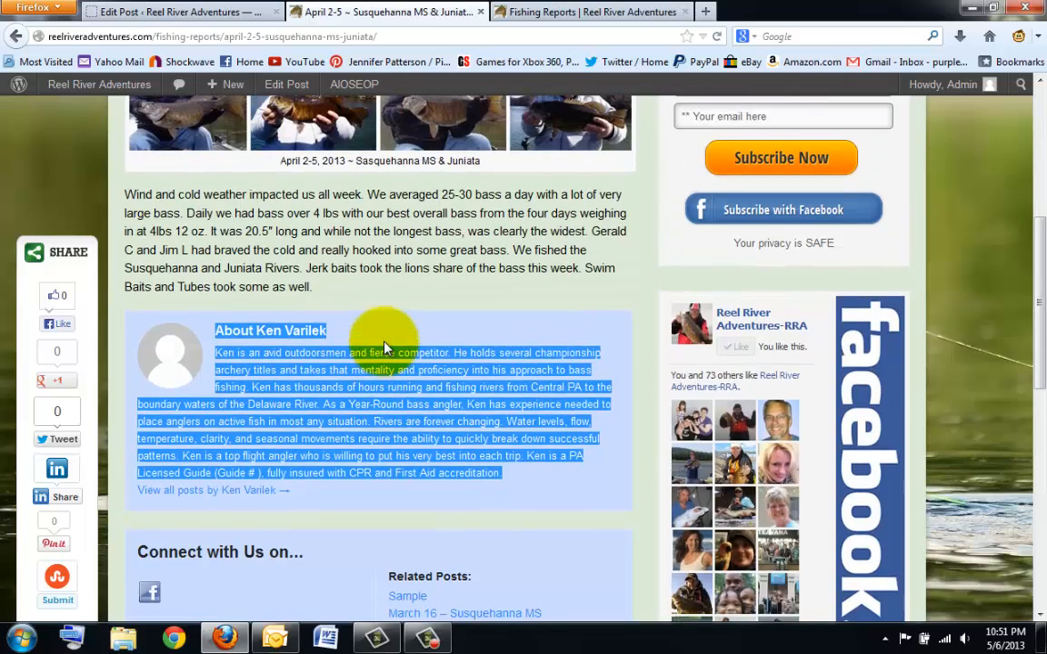
scroll(385, 346, "up", 3)
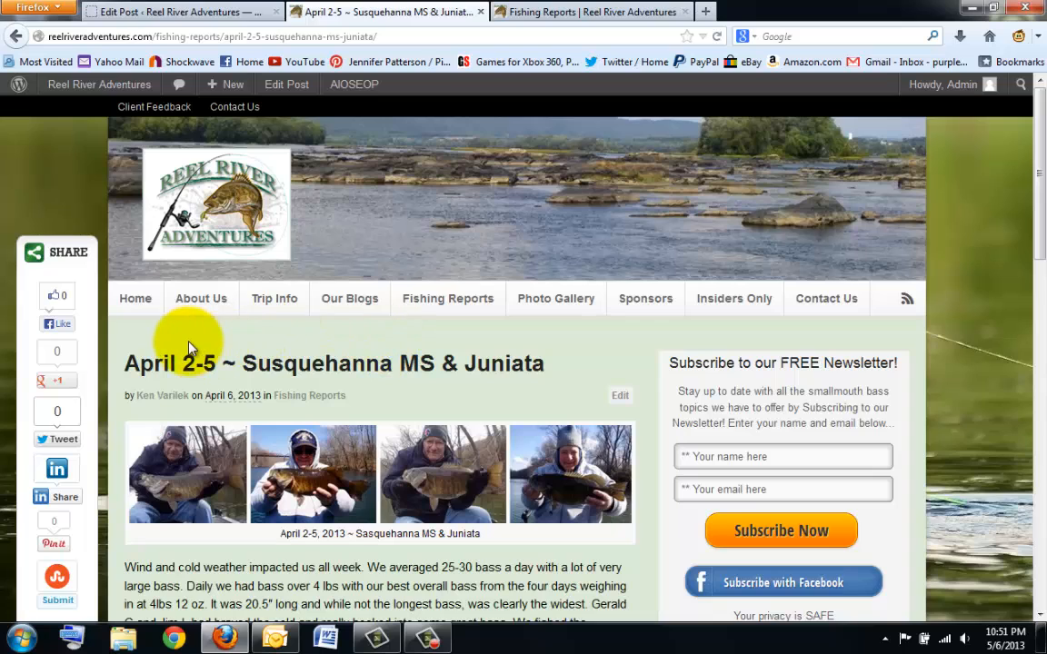
Visit the site's home page, and return to the Sample post's editor to review its content, comments, category and tag settings.
left_click(144, 312)
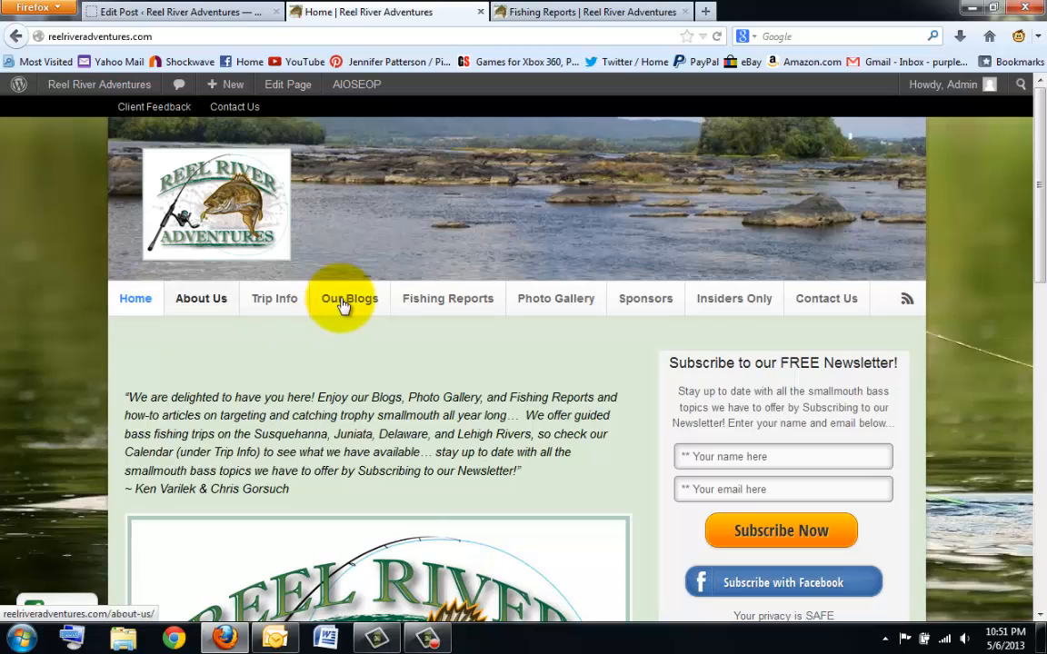
left_click(202, 16)
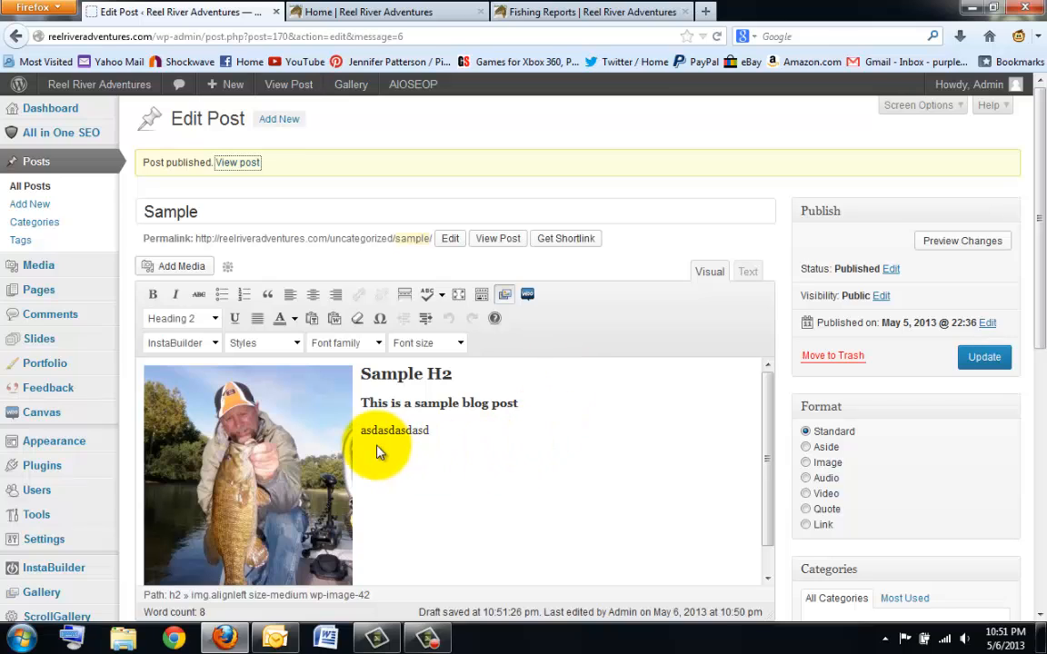
scroll(379, 450, "down", 1)
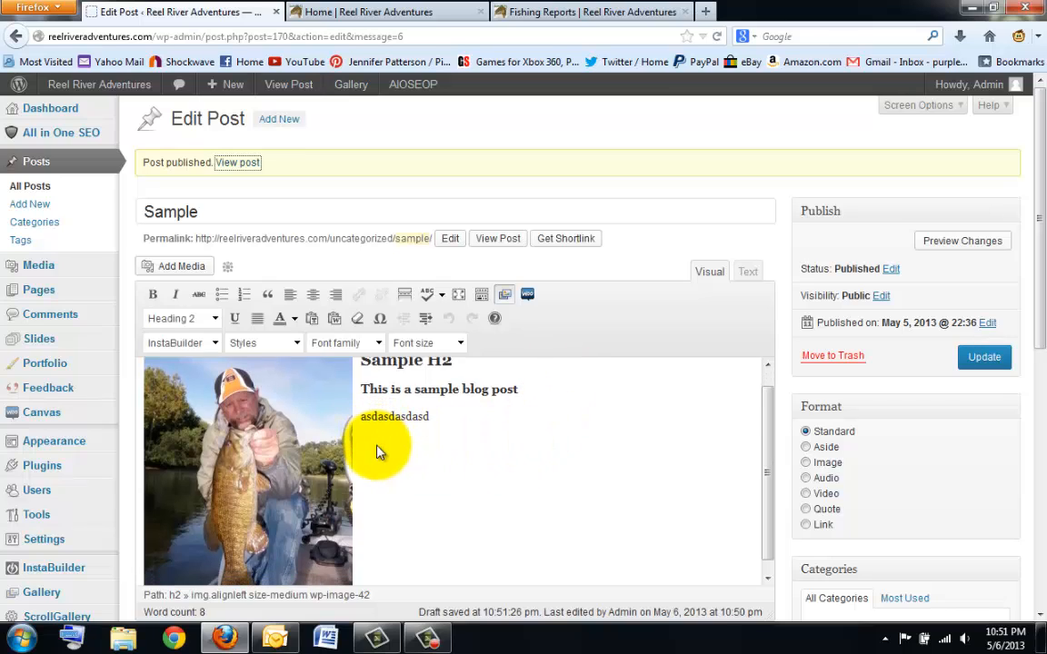
scroll(259, 495, "down", 4)
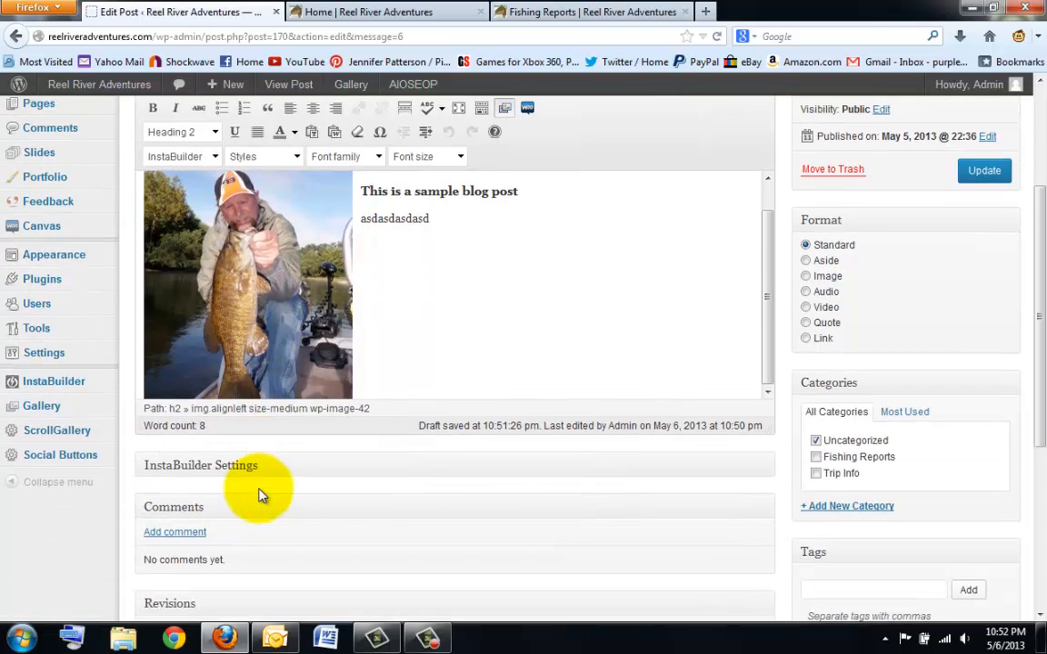
scroll(355, 473, "down", 2)
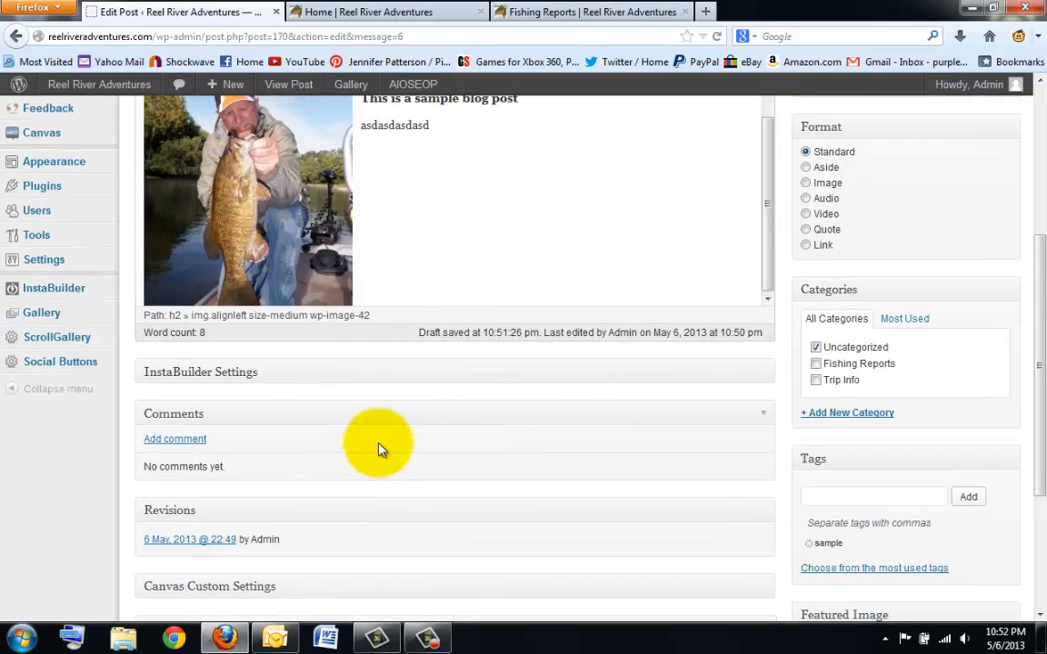
scroll(378, 445, "up", 6)
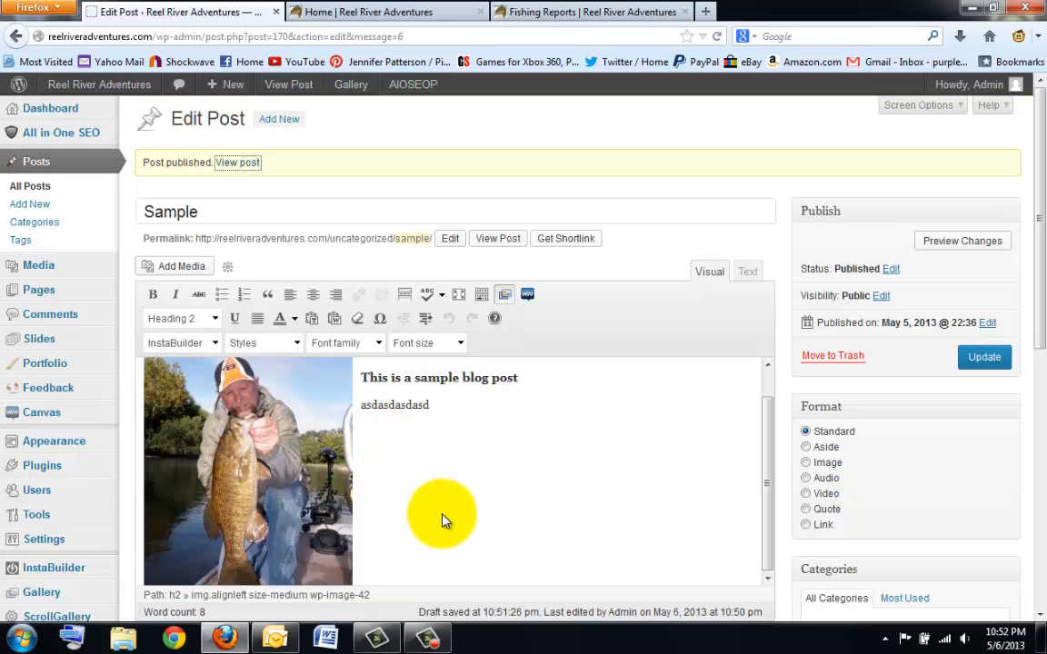
left_click(428, 642)
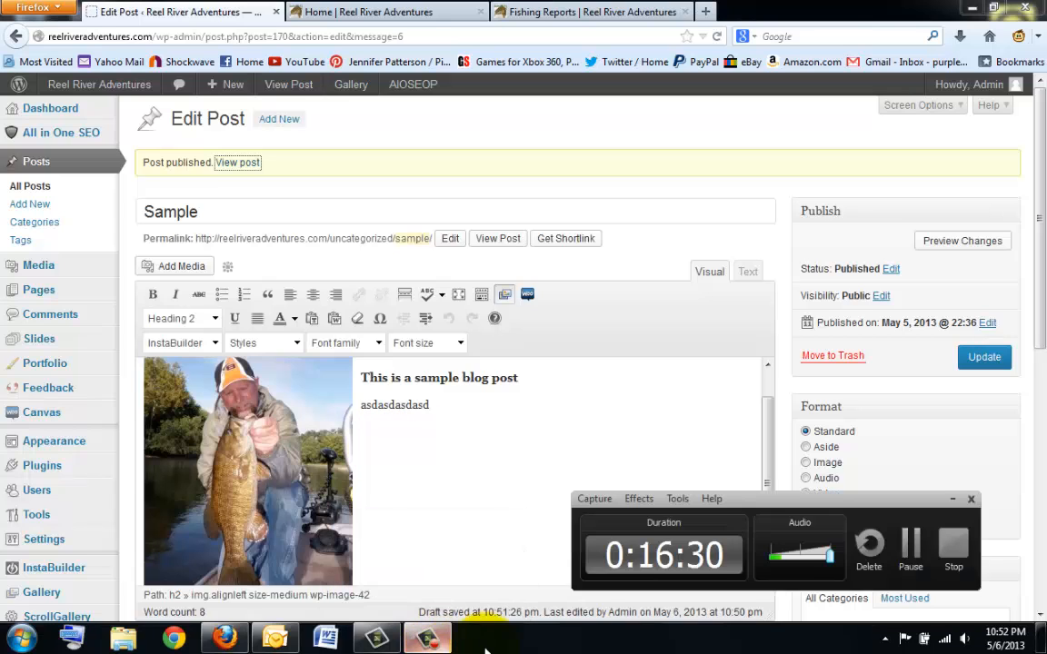